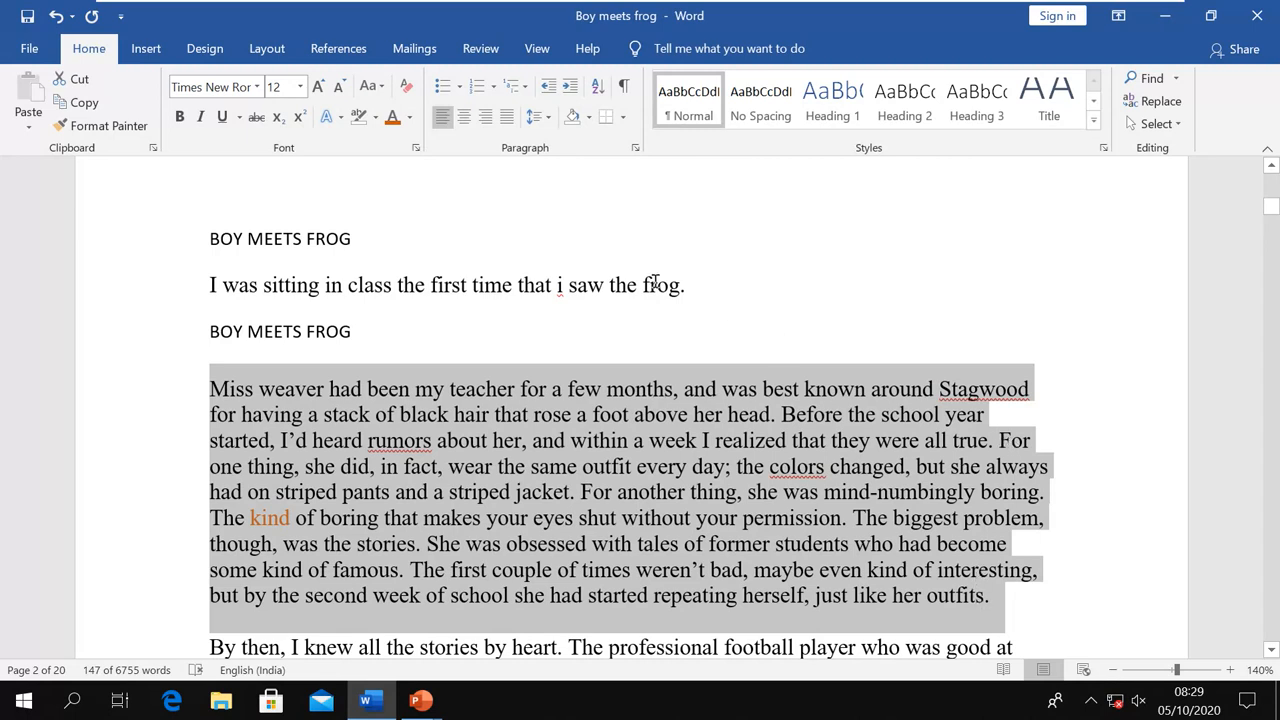
Try right and centre alignment on the selected "Miss weaver" paragraph, and return it to left alignment
{"action": "left_click", "coordinate": [485, 118]}
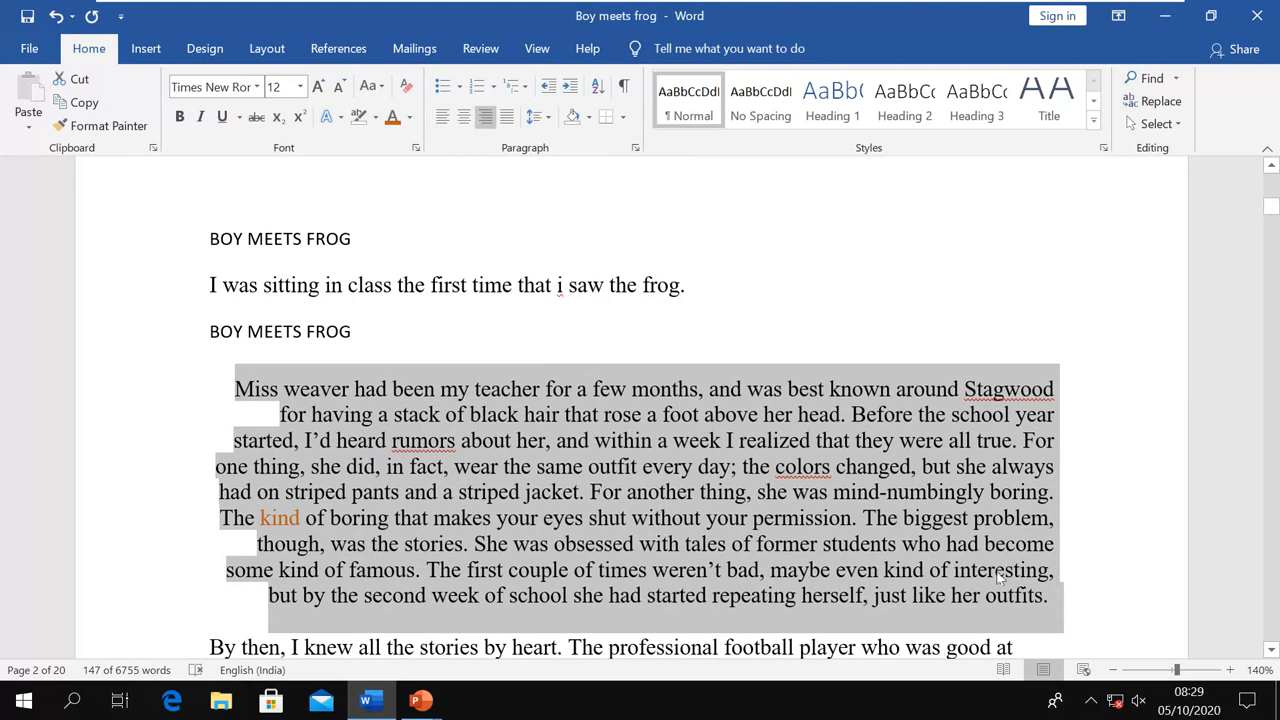
{"action": "left_click", "coordinate": [464, 117]}
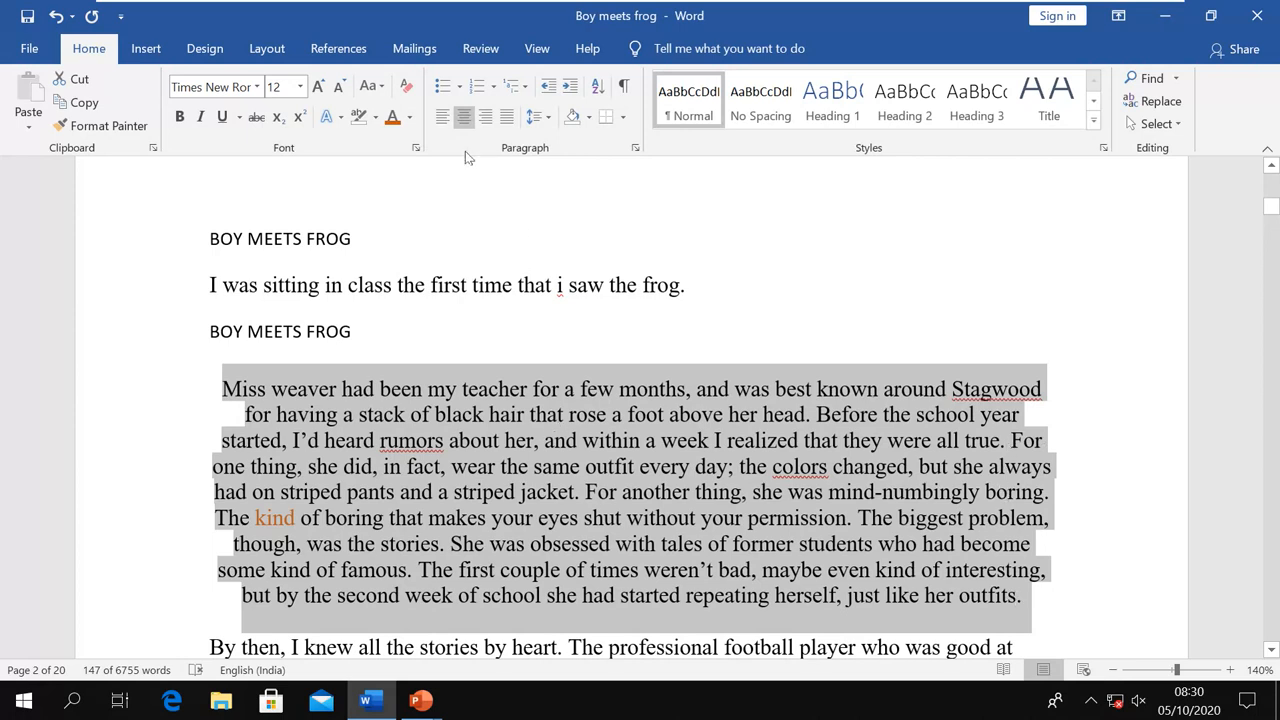
{"action": "left_click", "coordinate": [442, 116]}
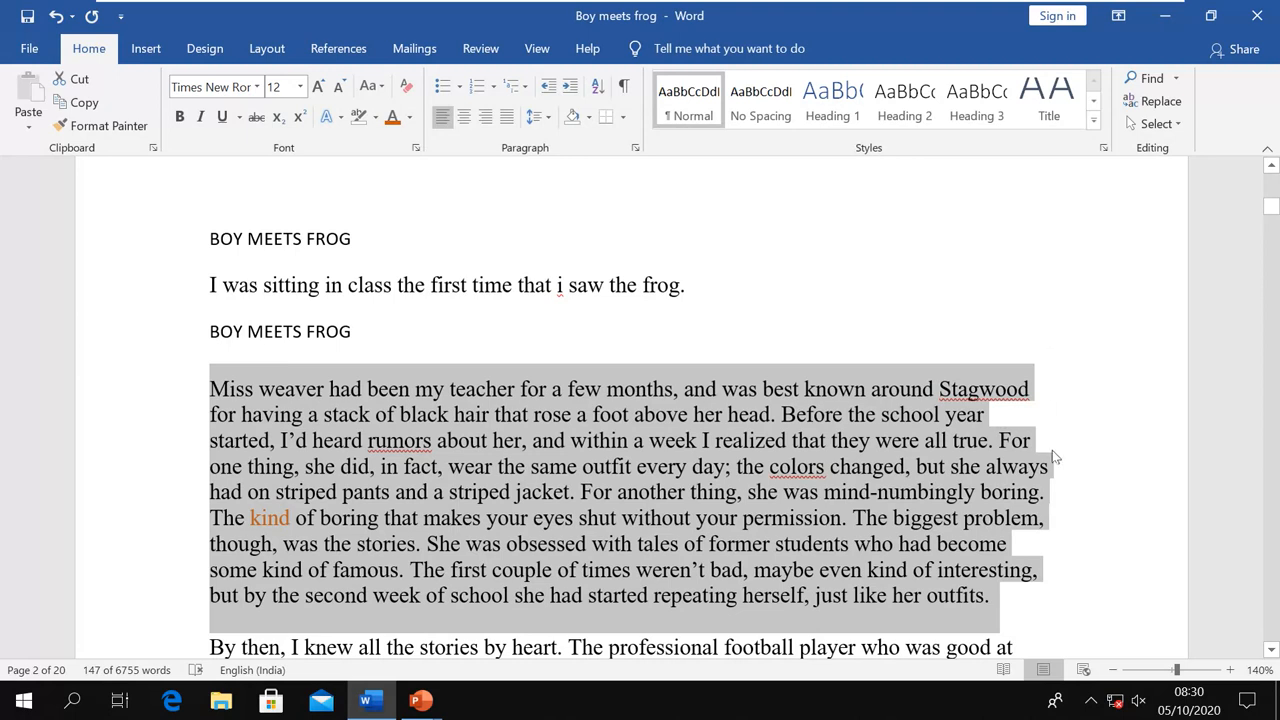
{"action": "left_click", "coordinate": [985, 418]}
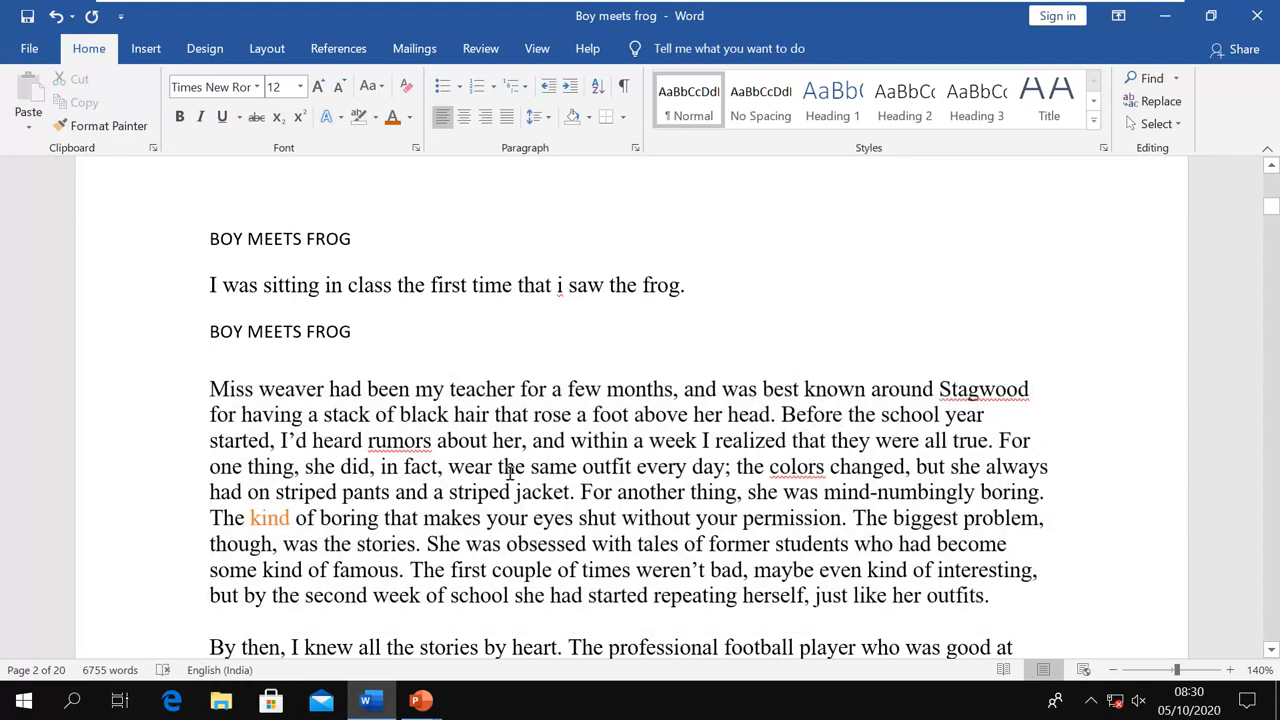
{"action": "left_click_drag", "start_coordinate": [210, 441], "coordinate": [272, 441]}
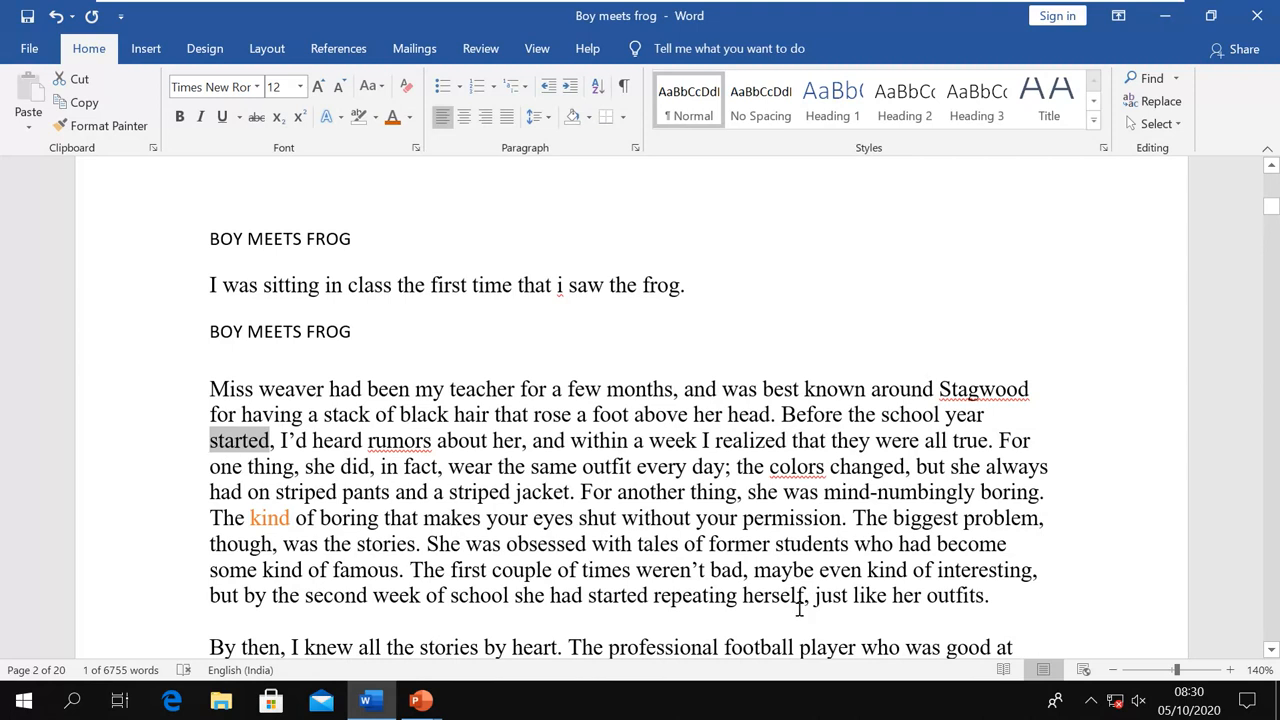
{"action": "left_click", "coordinate": [1033, 432]}
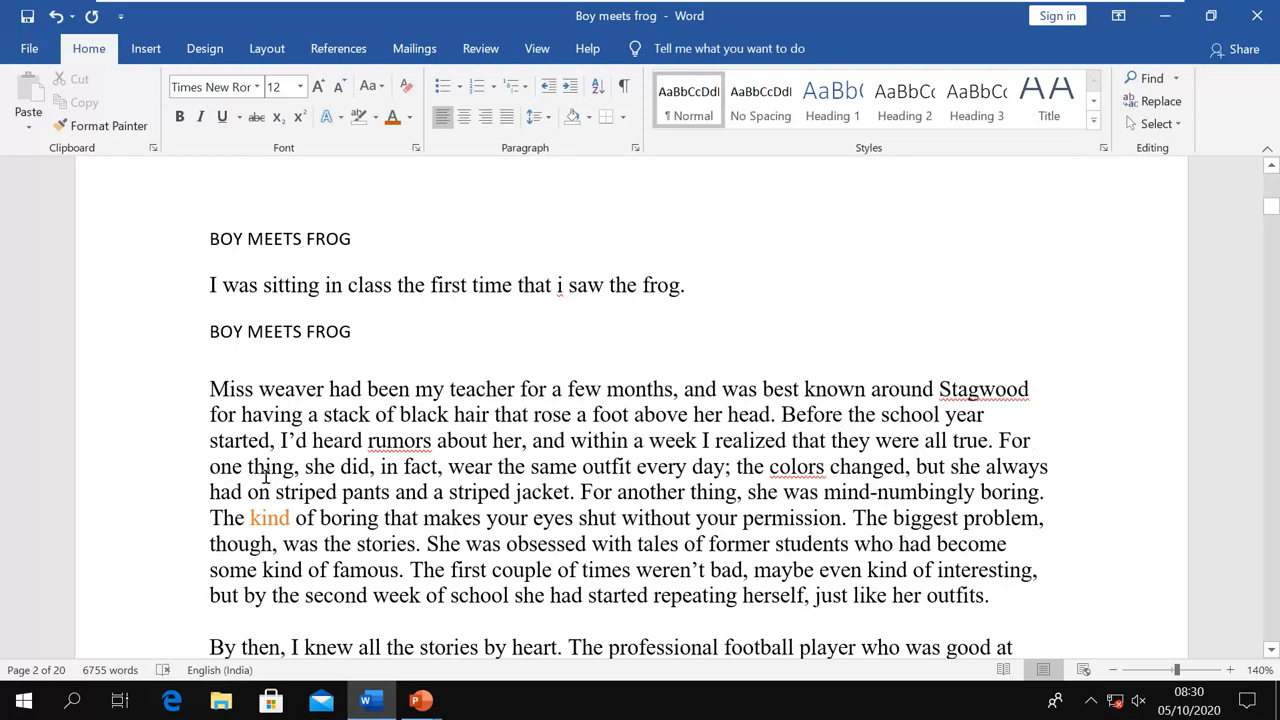
{"action": "left_click", "coordinate": [999, 416]}
Try justified alignment on the whole "Miss weaver" paragraph and restore its left alignment
{"action": "left_click_drag", "start_coordinate": [208, 389], "coordinate": [989, 595]}
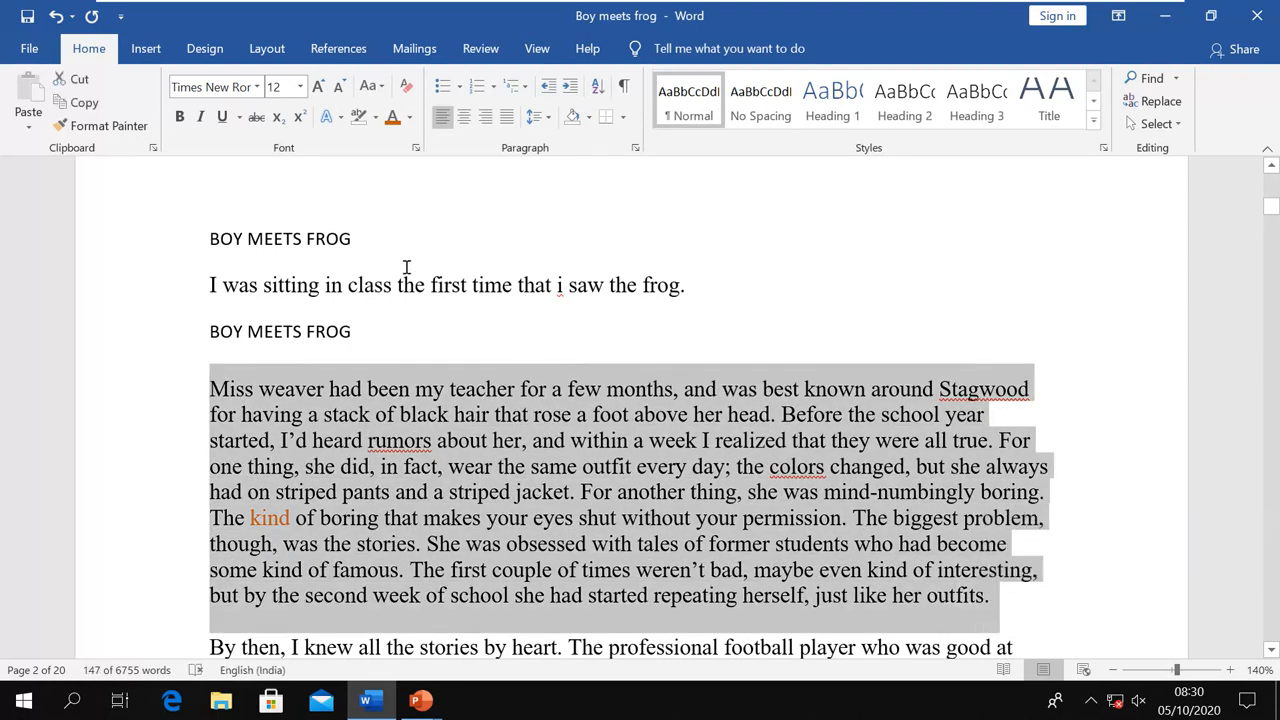
{"action": "left_click", "coordinate": [507, 120]}
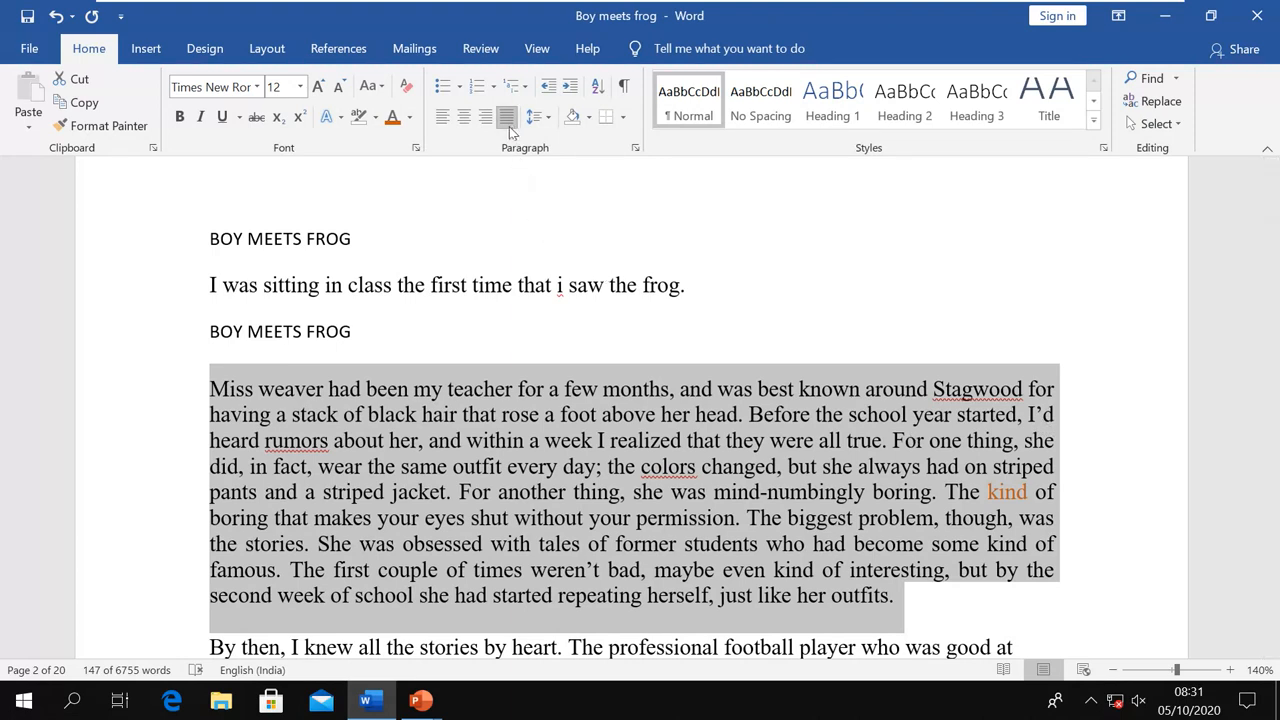
{"action": "left_click", "coordinate": [441, 117]}
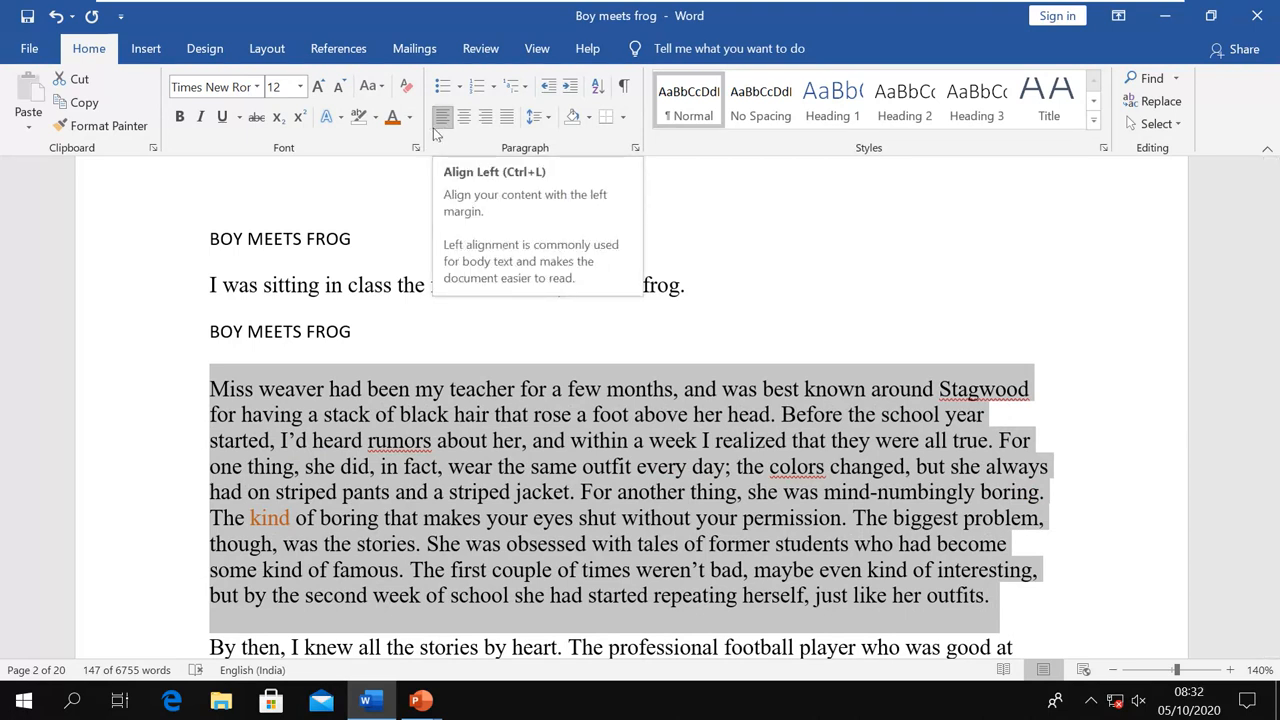
Preview the line spacing options on the selected "Miss weaver" paragraph without applying any
{"action": "left_click", "coordinate": [549, 118]}
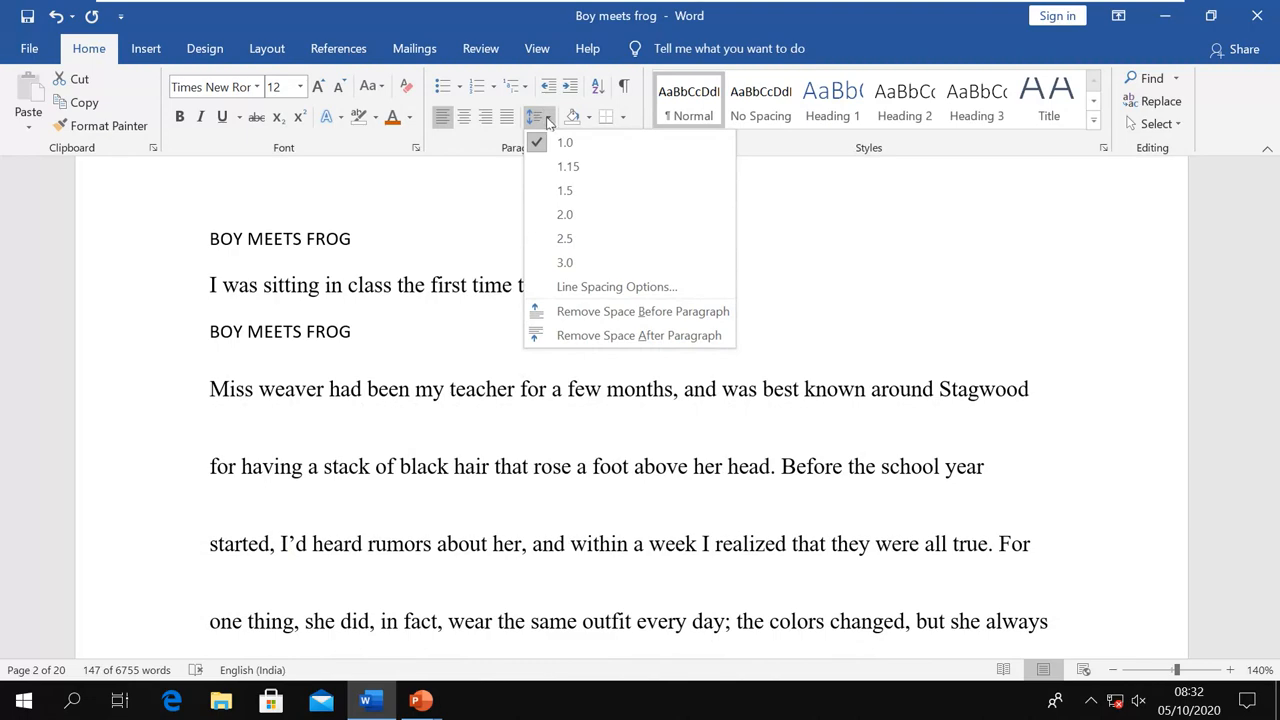
{"action": "left_click", "coordinate": [545, 117]}
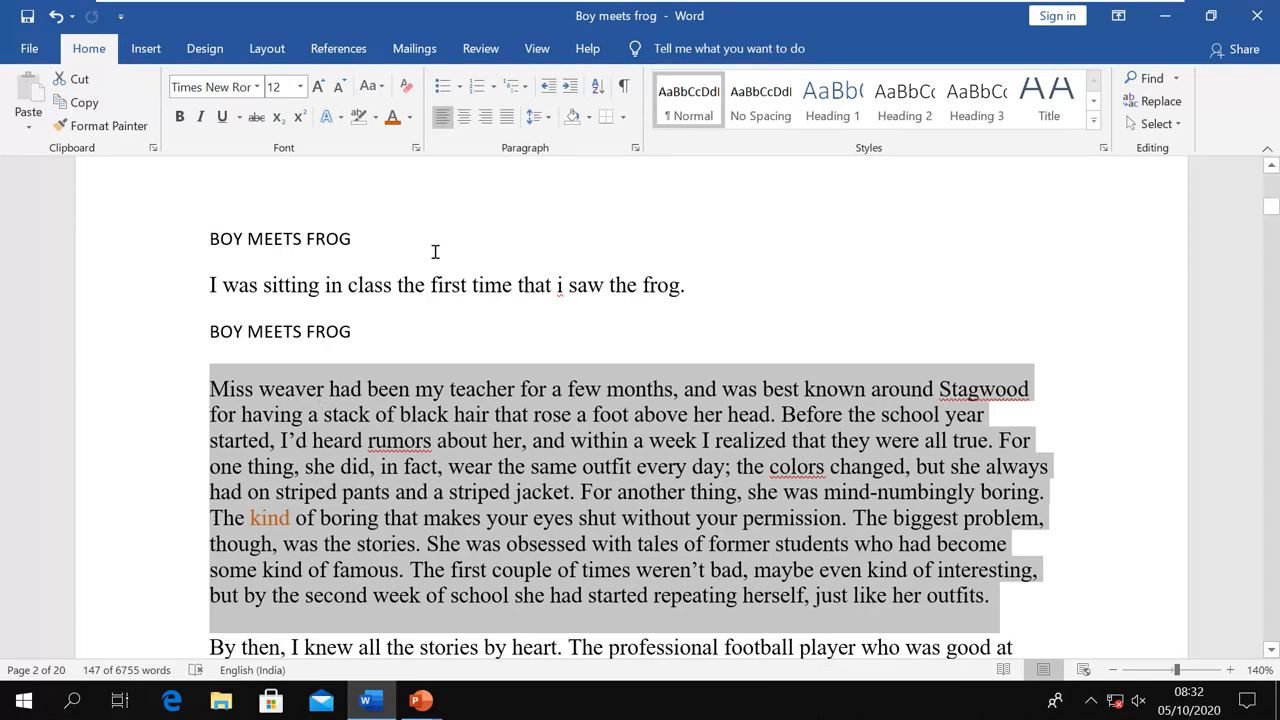
Increase the left indent of the "Miss weaver" paragraph by seven levels
{"action": "left_click", "coordinate": [570, 90]}
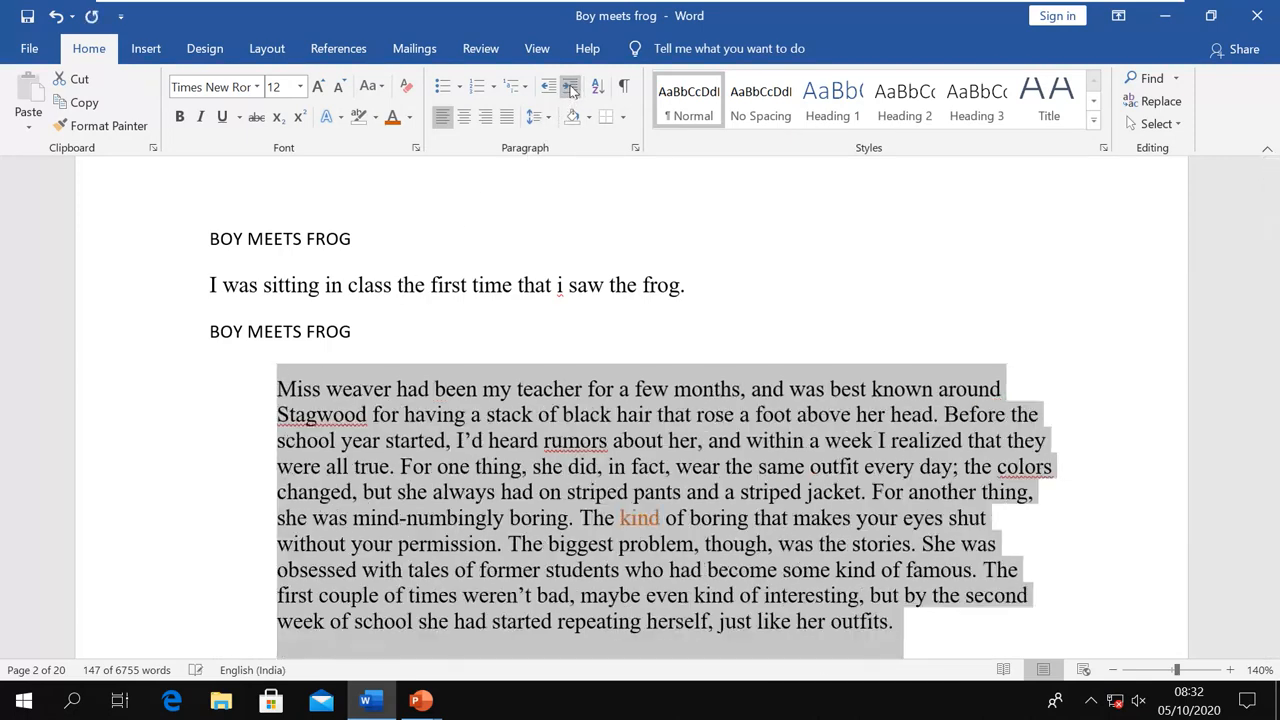
{"action": "left_click", "coordinate": [570, 90]}
{"action": "left_click", "coordinate": [570, 90]}
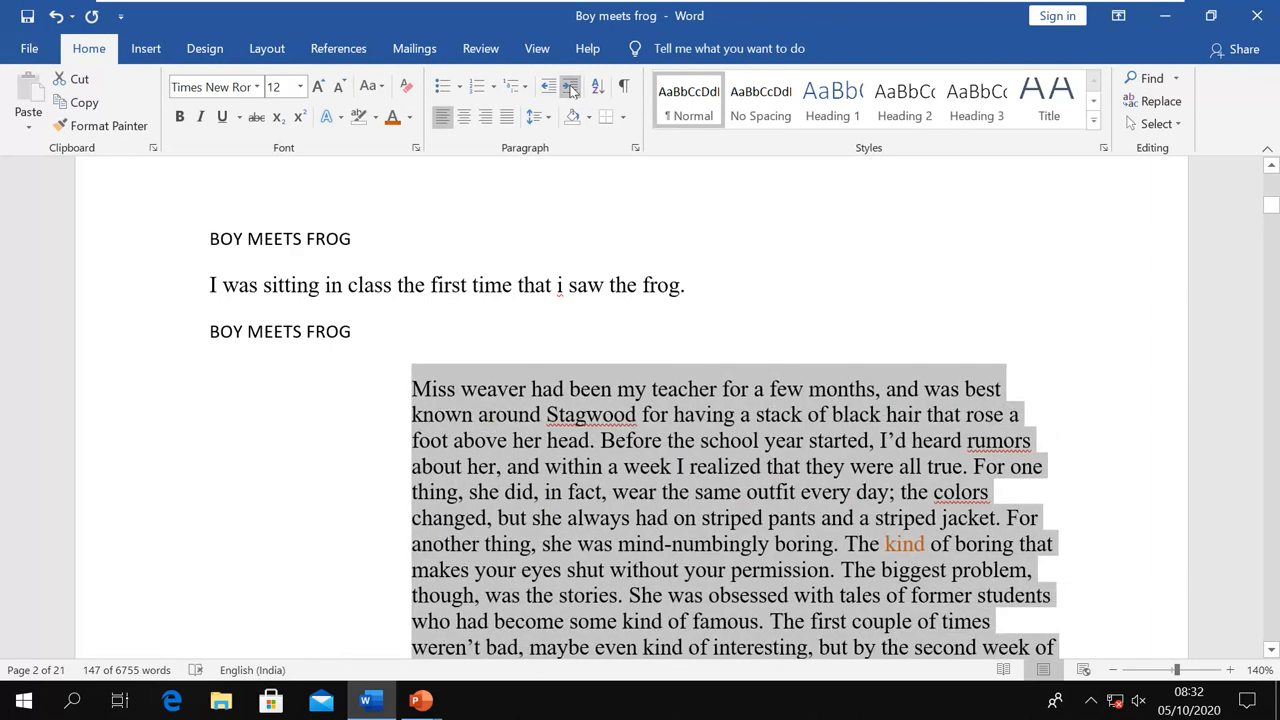
{"action": "left_click", "coordinate": [570, 90]}
{"action": "left_click", "coordinate": [570, 90]}
{"action": "left_click", "coordinate": [570, 90]}
{"action": "left_click", "coordinate": [570, 90]}
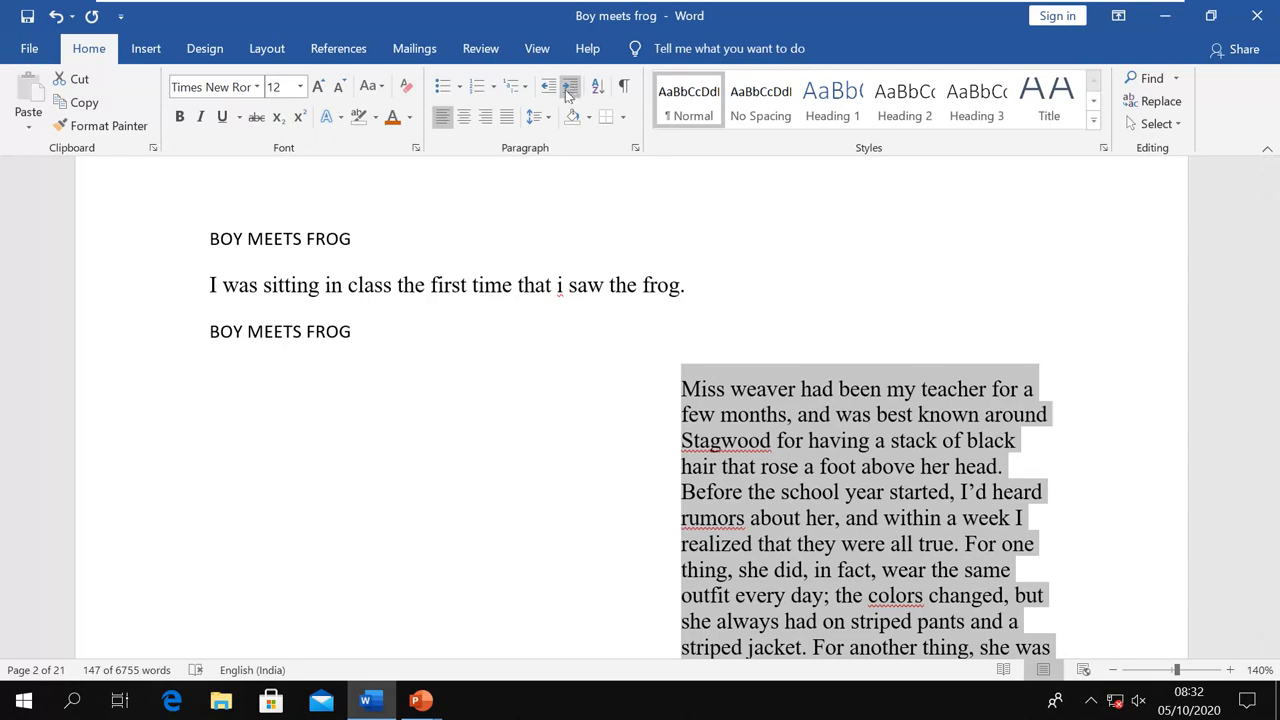
Decrease the indent of the "Miss weaver" paragraph by seven levels, back to the page margin
{"action": "left_click", "coordinate": [548, 90]}
{"action": "left_click", "coordinate": [548, 90]}
{"action": "left_click", "coordinate": [548, 90]}
{"action": "left_click", "coordinate": [548, 90]}
{"action": "left_click", "coordinate": [548, 90]}
{"action": "left_click", "coordinate": [548, 90]}
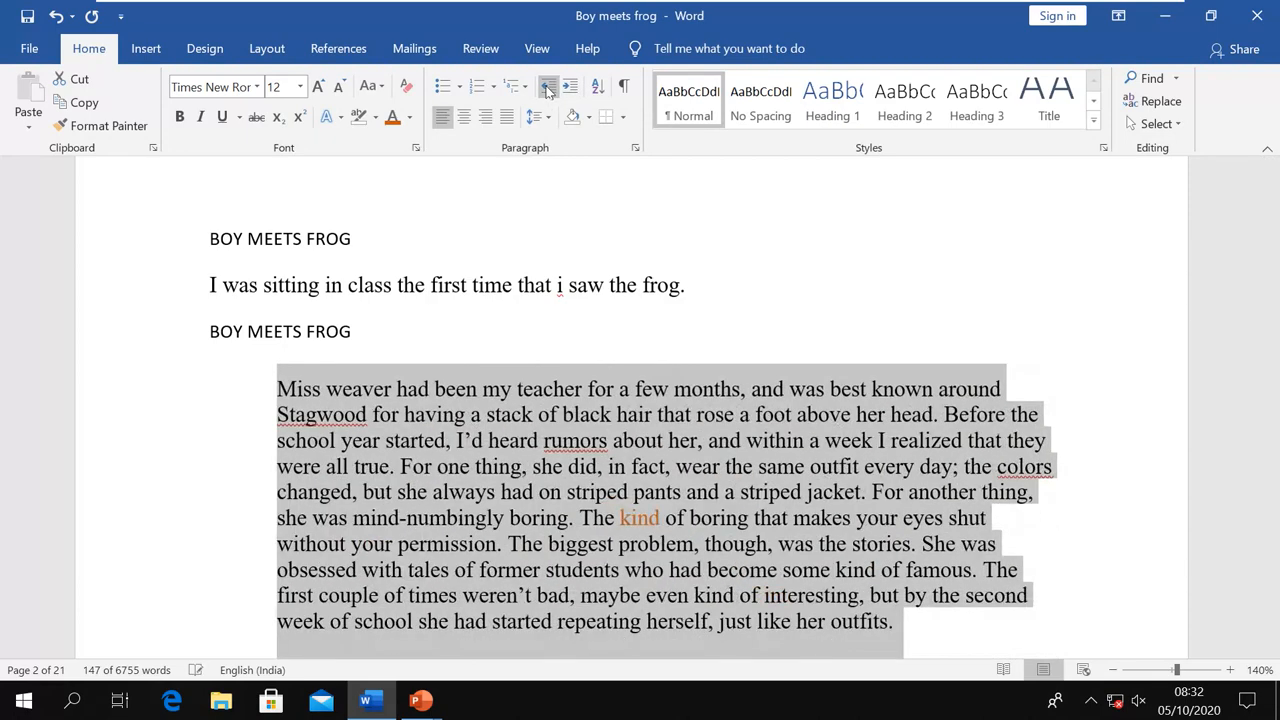
{"action": "left_click", "coordinate": [548, 90]}
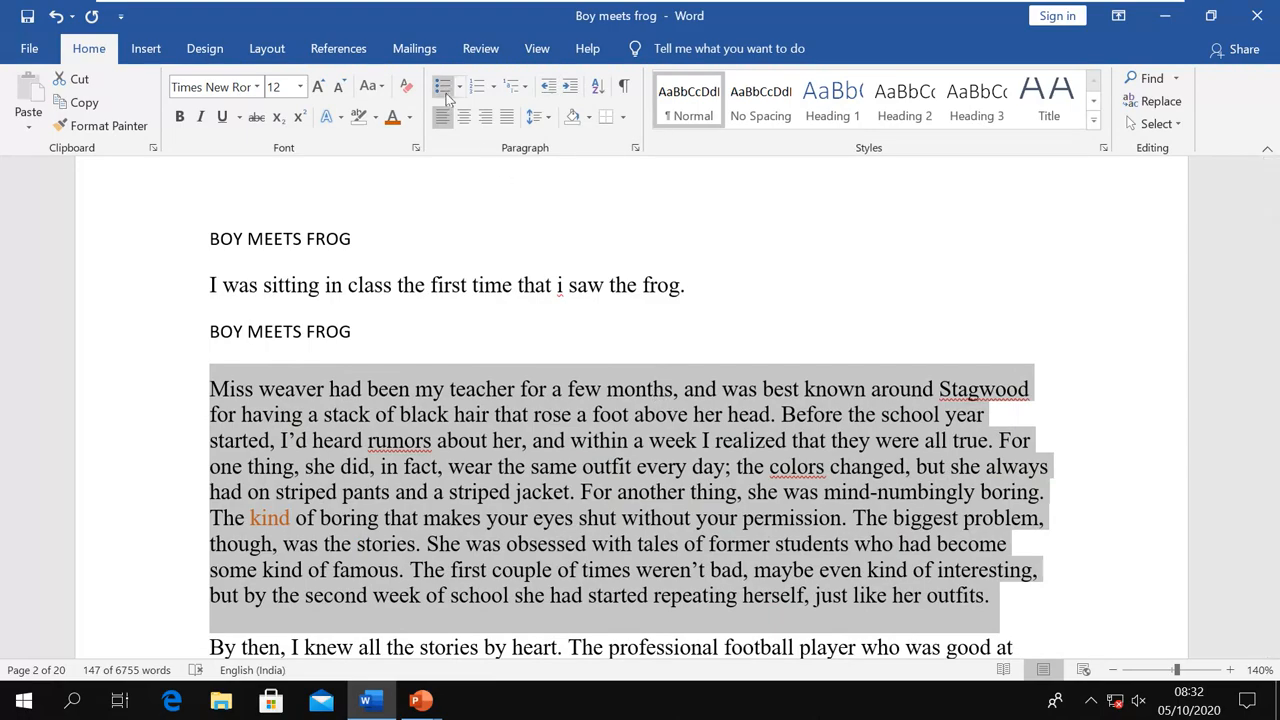
Turn the six Agenda items from "Call to order" to "New TTI Facebook Page" into a list with solid round bullets
{"action": "scroll", "coordinate": [506, 358], "scroll_direction": "down", "scroll_amount": 3}
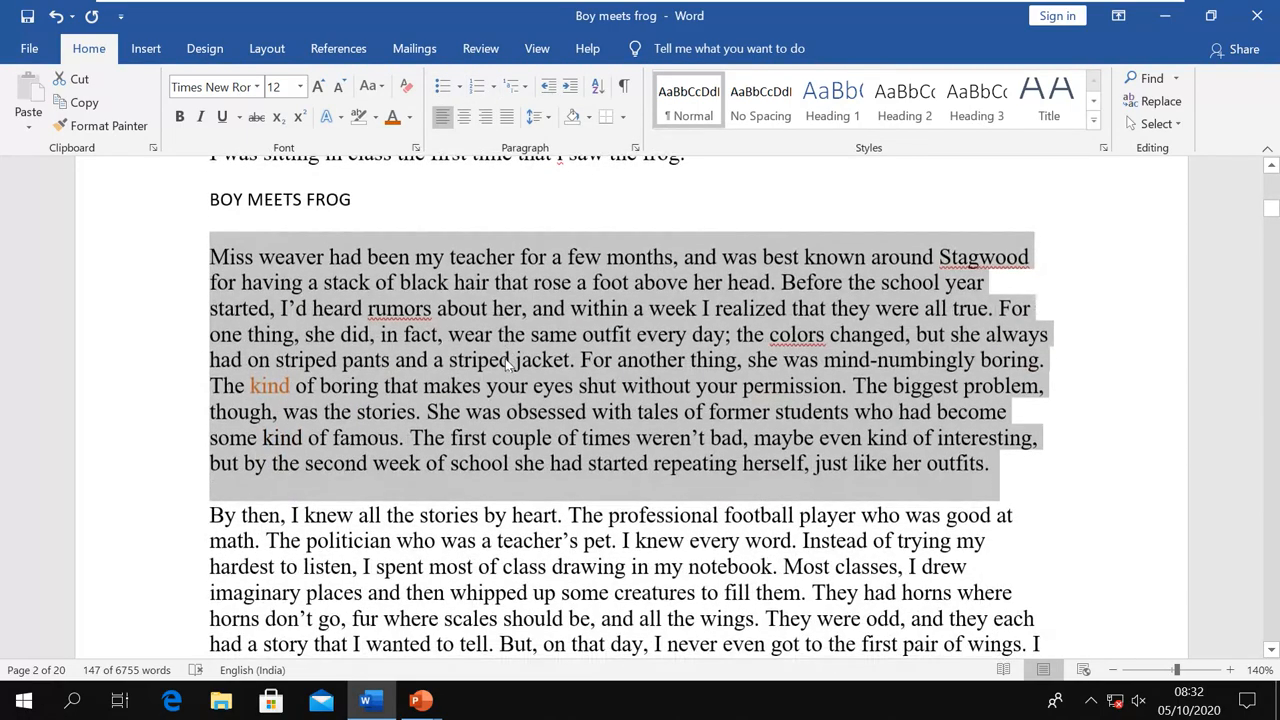
{"action": "left_click", "coordinate": [506, 362]}
{"action": "scroll", "coordinate": [506, 358], "scroll_direction": "down", "scroll_amount": 15}
{"action": "scroll", "coordinate": [506, 358], "scroll_direction": "down", "scroll_amount": 15}
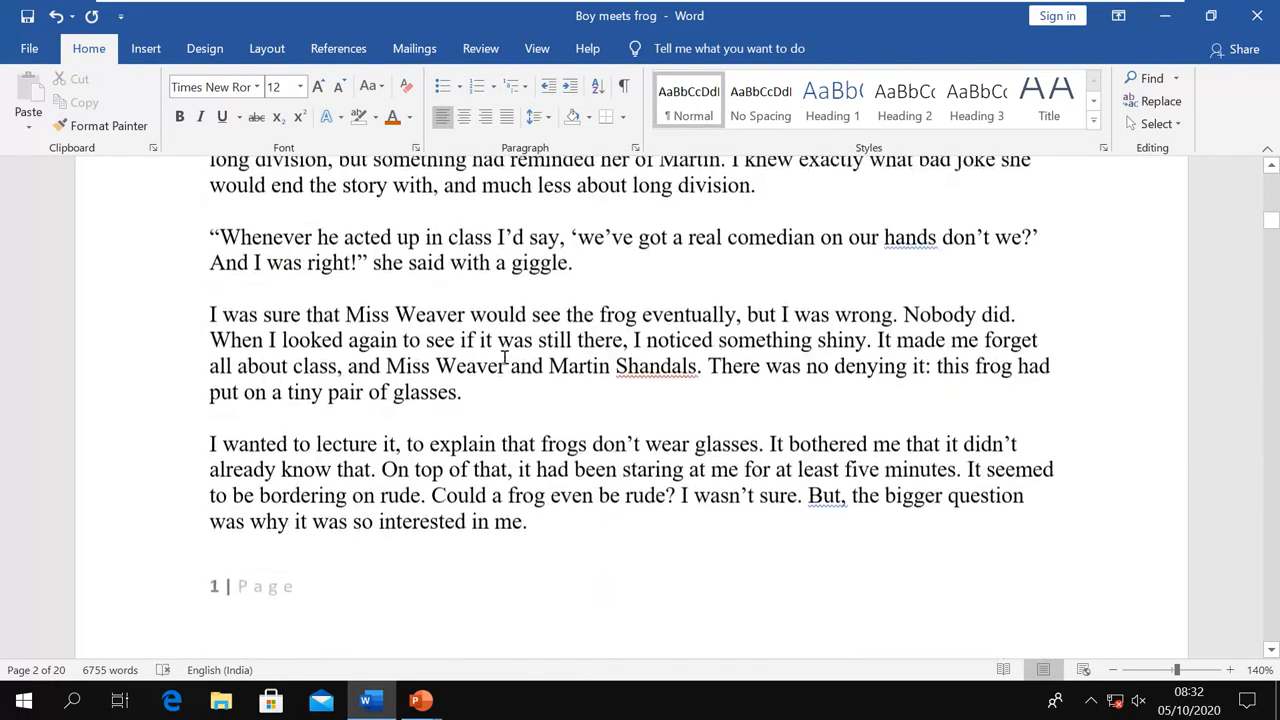
{"action": "scroll", "coordinate": [505, 357], "scroll_direction": "down", "scroll_amount": 15}
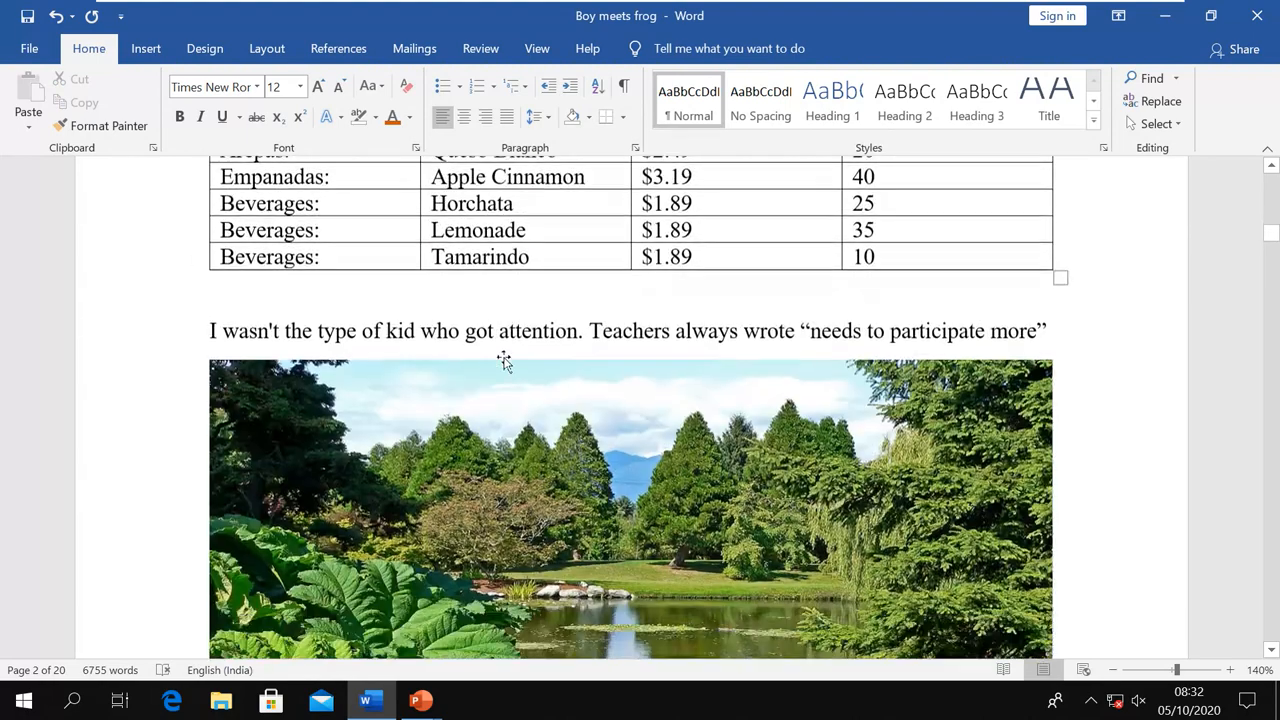
{"action": "scroll", "coordinate": [504, 358], "scroll_direction": "down", "scroll_amount": 10}
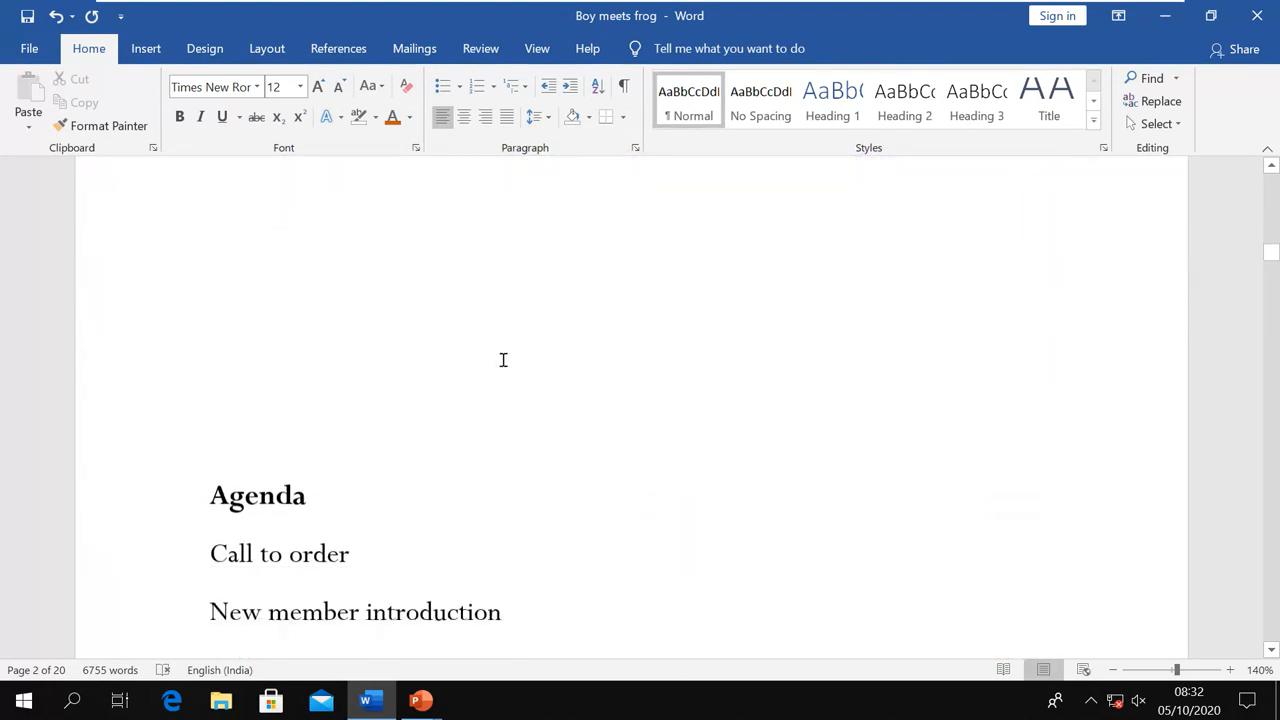
{"action": "scroll", "coordinate": [503, 358], "scroll_direction": "down", "scroll_amount": 1}
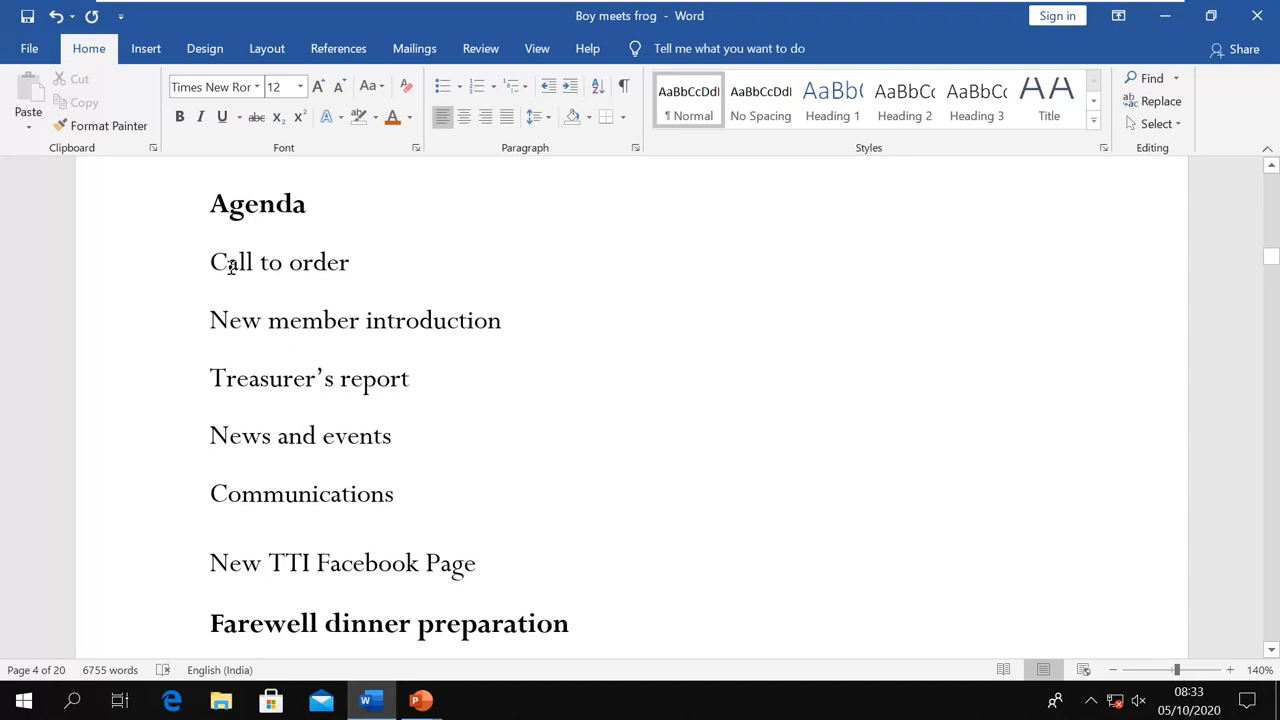
{"action": "left_click_drag", "start_coordinate": [211, 262], "coordinate": [481, 555]}
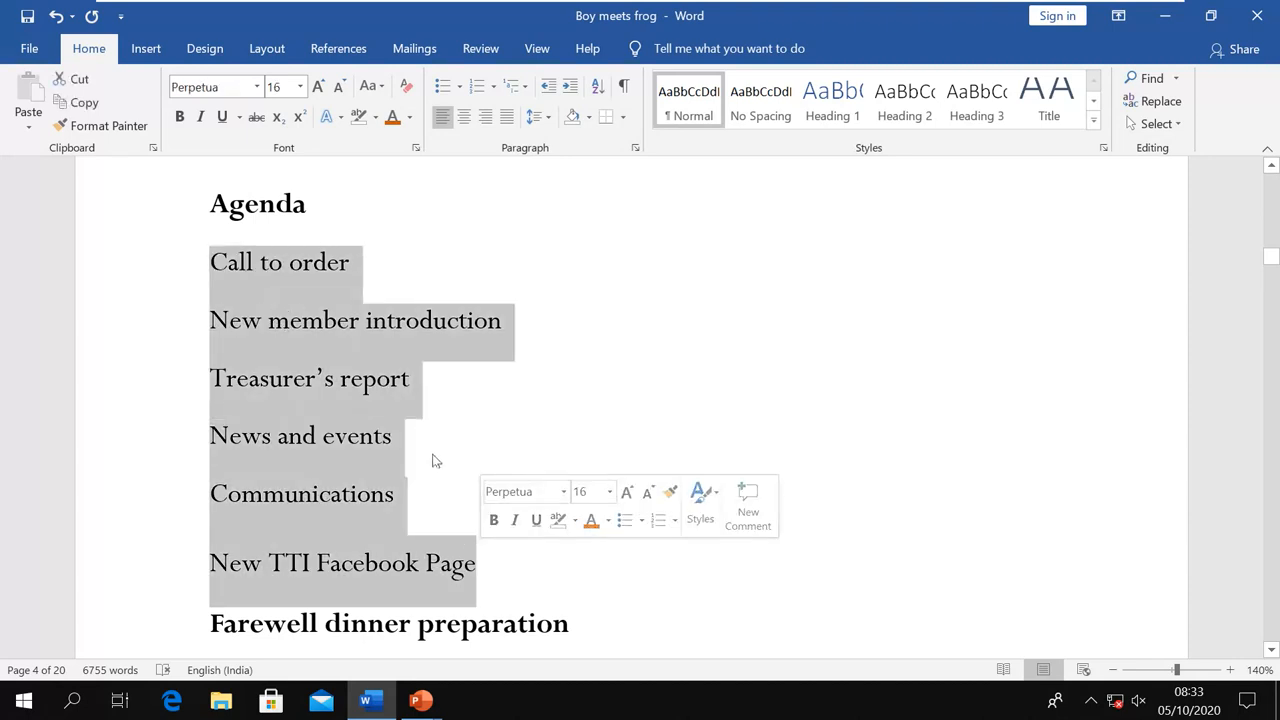
{"action": "left_click", "coordinate": [445, 92]}
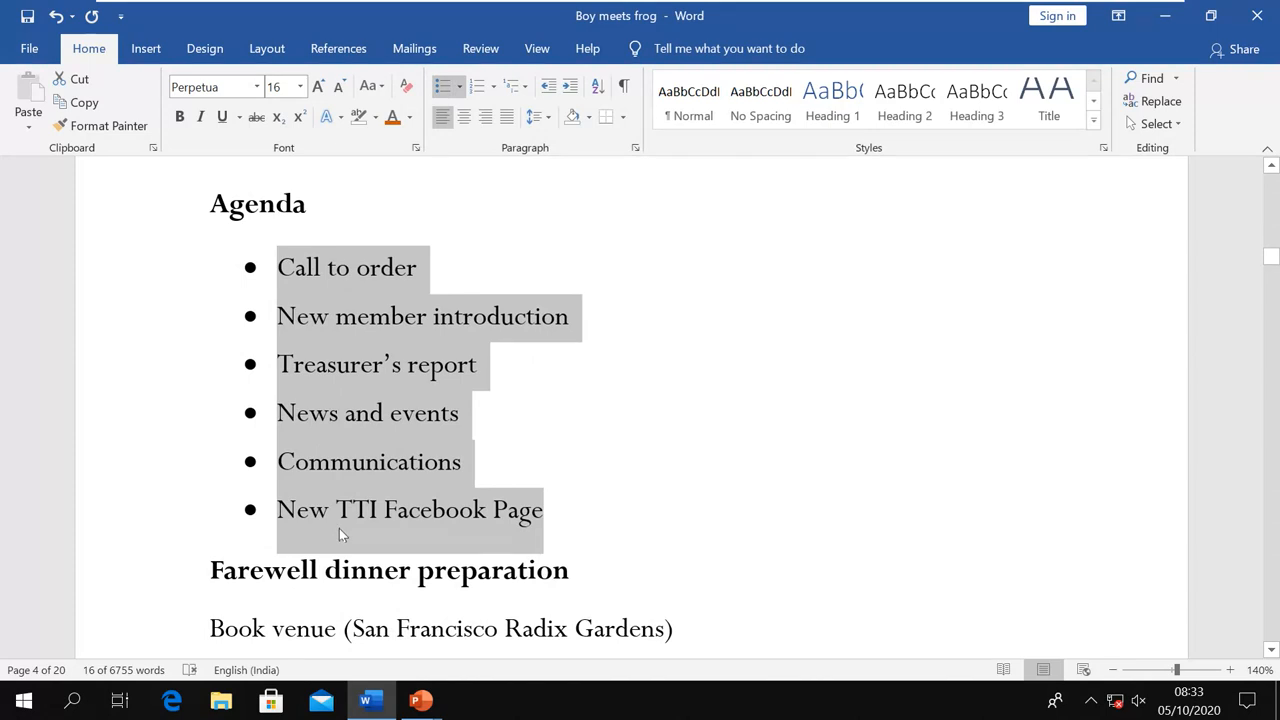
{"action": "left_click", "coordinate": [459, 90]}
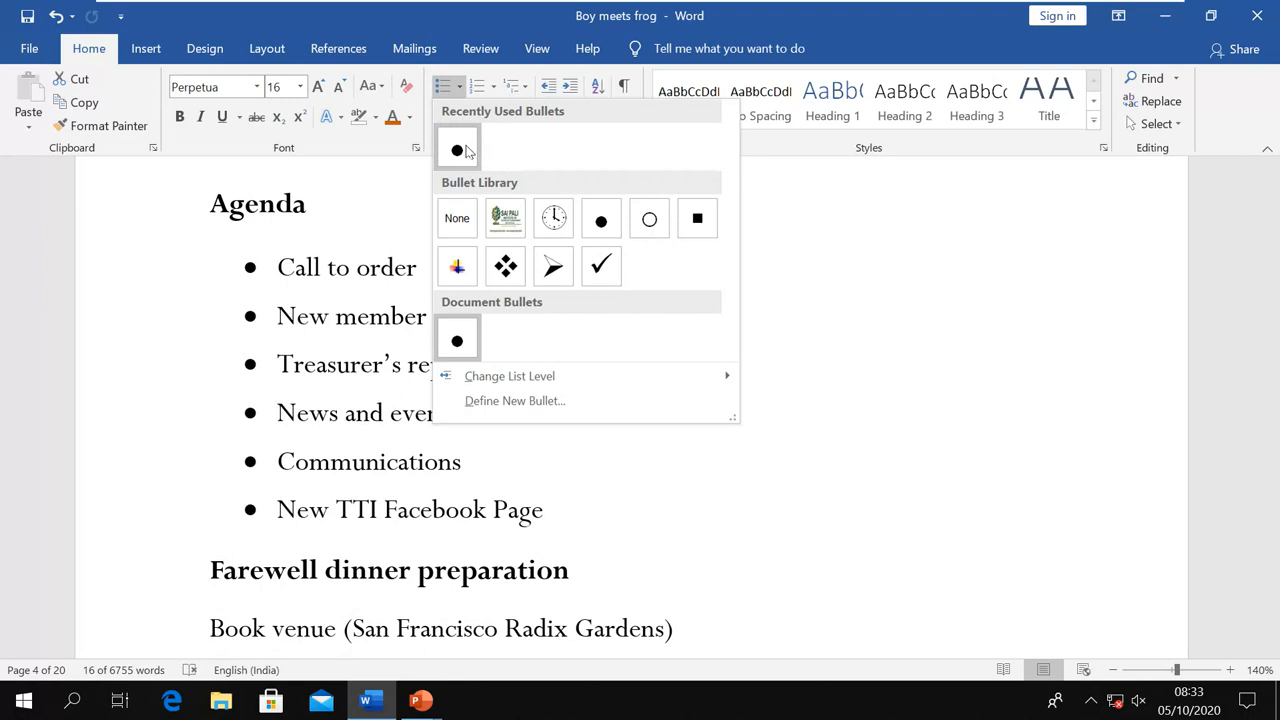
{"action": "left_click", "coordinate": [373, 335]}
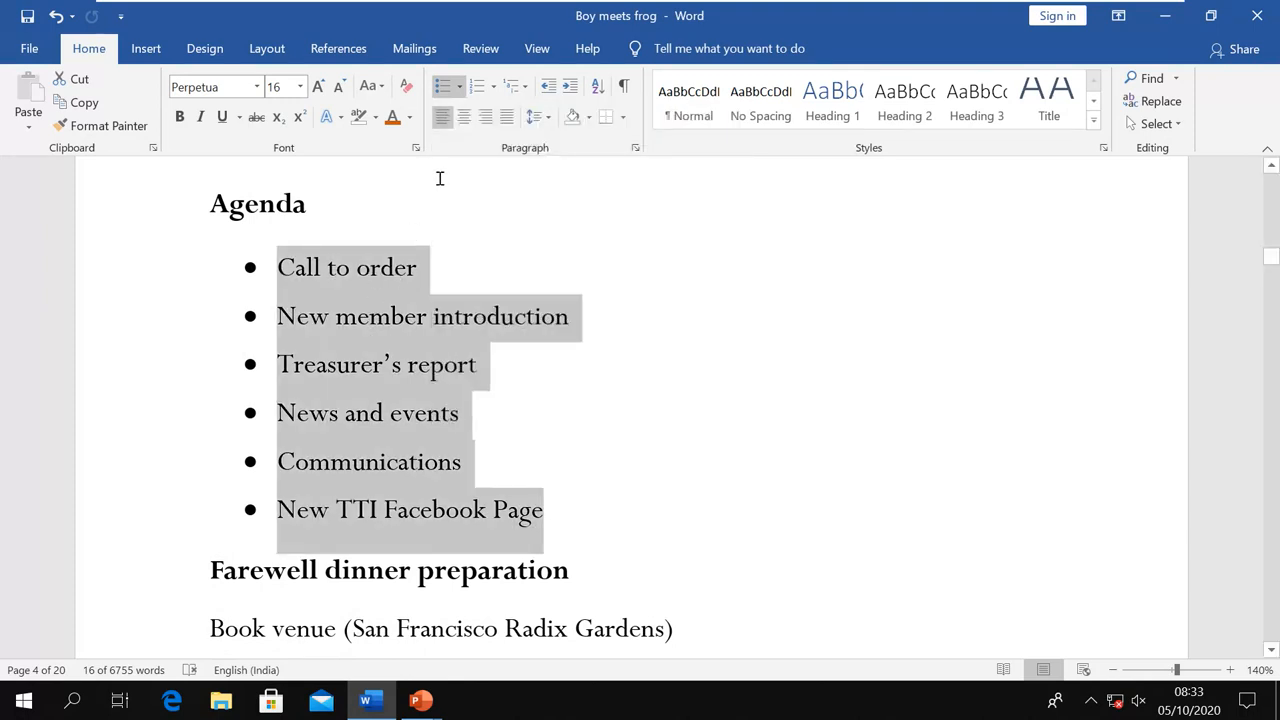
Number the Farewell dinner preparation items from "Book venue" to "Setup podium" using the 1., 2., 3. format
{"action": "scroll", "coordinate": [286, 449], "scroll_direction": "down", "scroll_amount": 5}
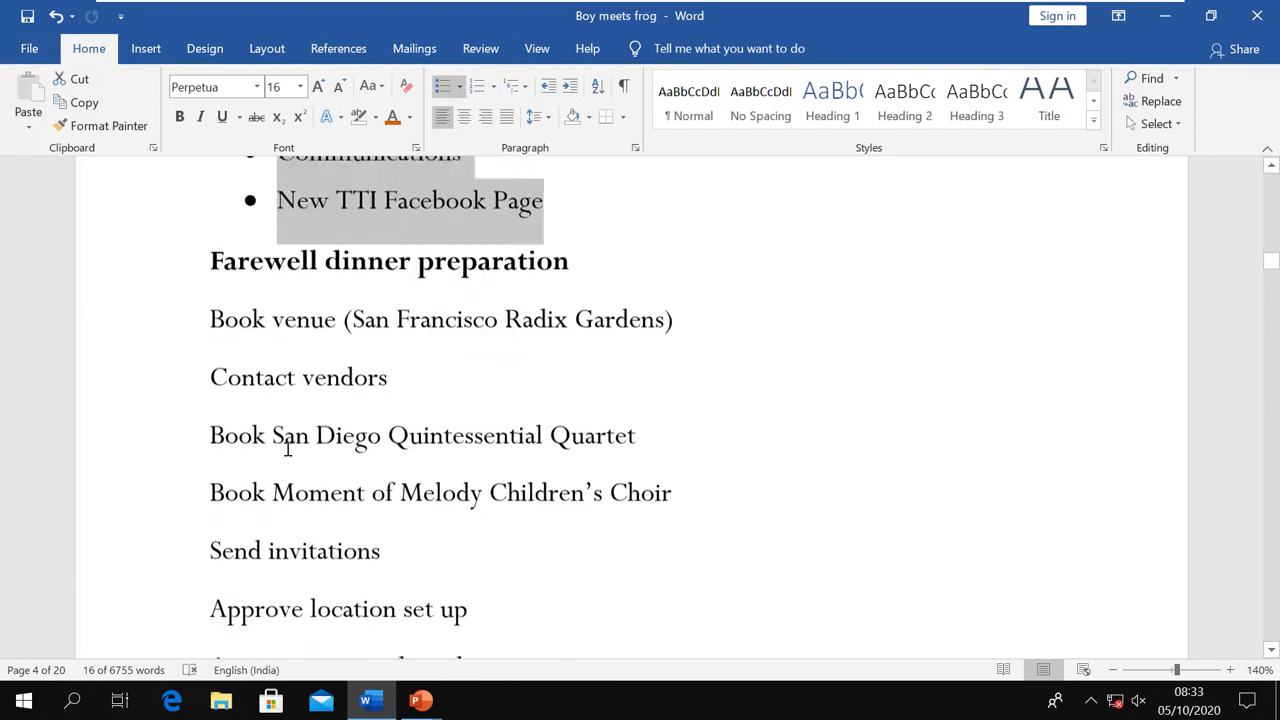
{"action": "left_click_drag", "start_coordinate": [212, 298], "coordinate": [371, 217]}
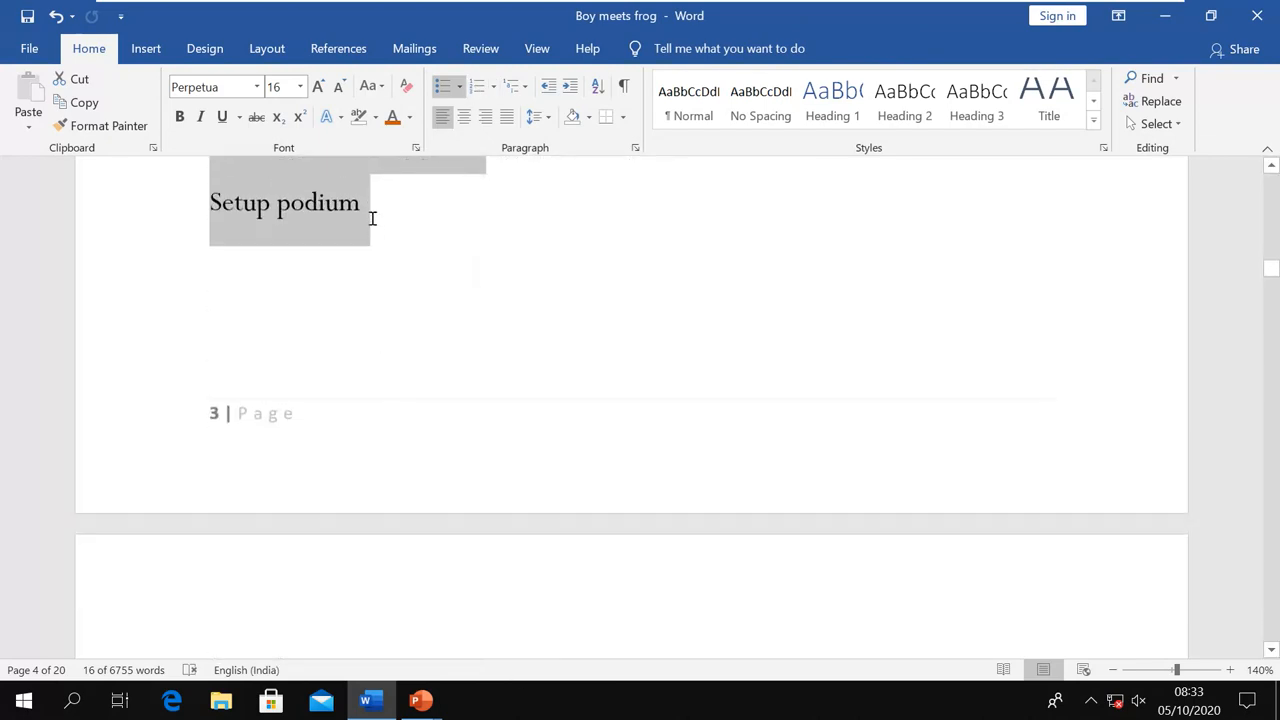
{"action": "scroll", "coordinate": [512, 333], "scroll_direction": "up", "scroll_amount": 6}
{"action": "scroll", "coordinate": [512, 333], "scroll_direction": "up", "scroll_amount": 1}
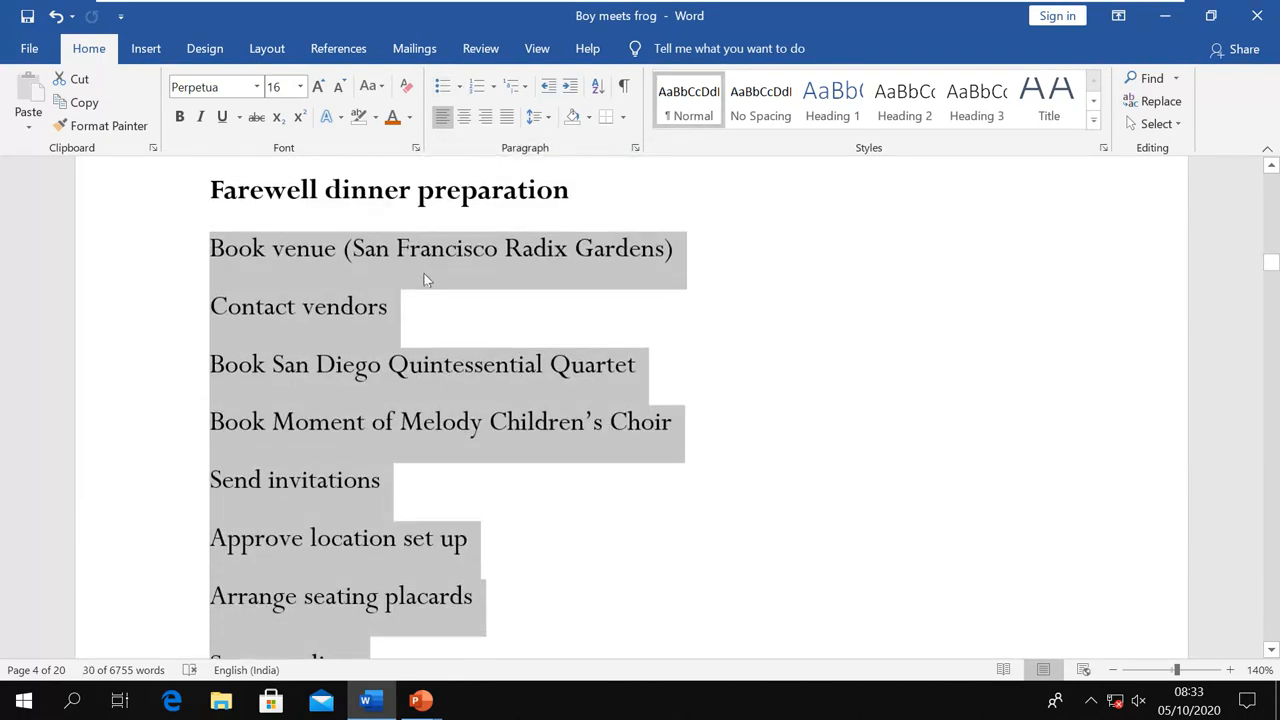
{"action": "left_click", "coordinate": [477, 88]}
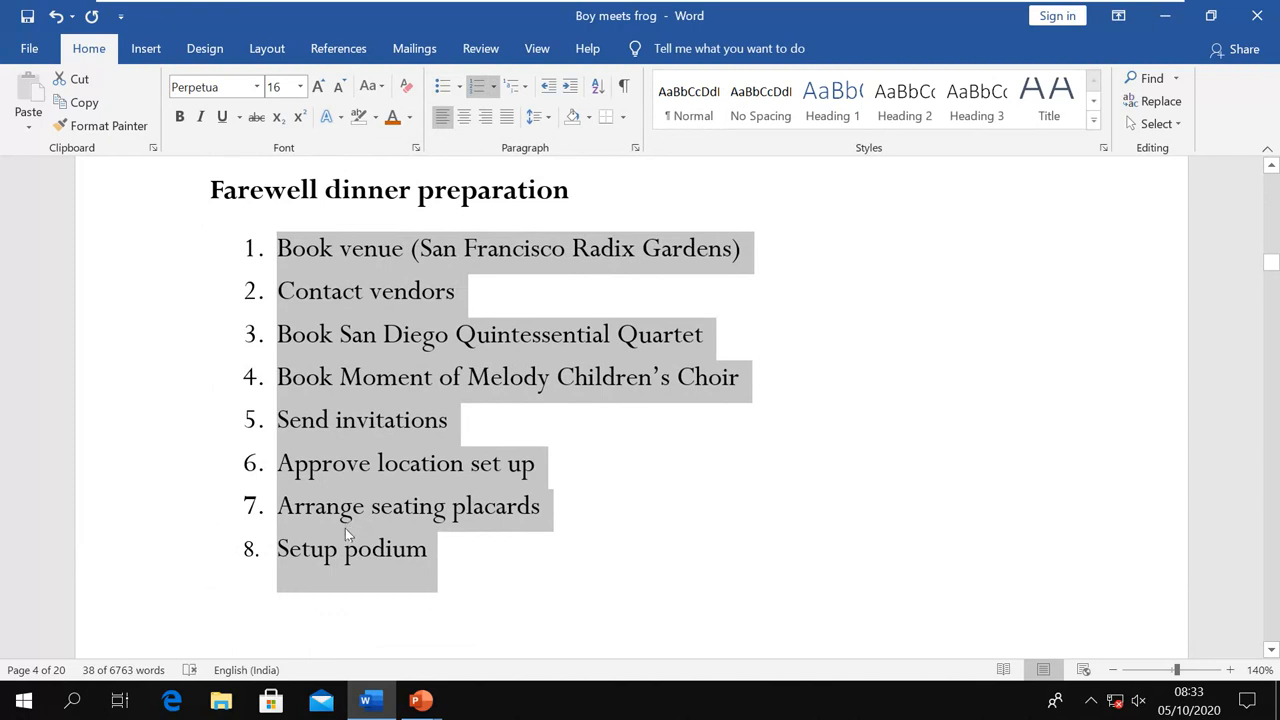
{"action": "left_click", "coordinate": [493, 88]}
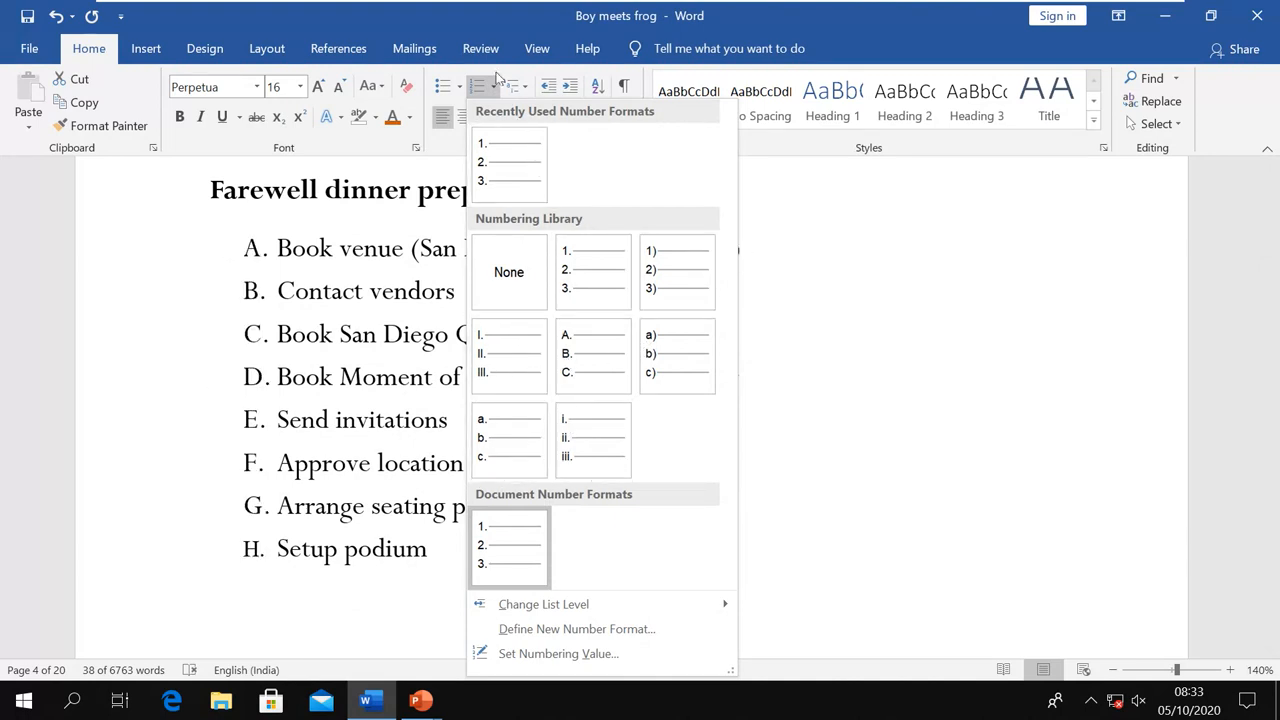
{"action": "left_click", "coordinate": [505, 165]}
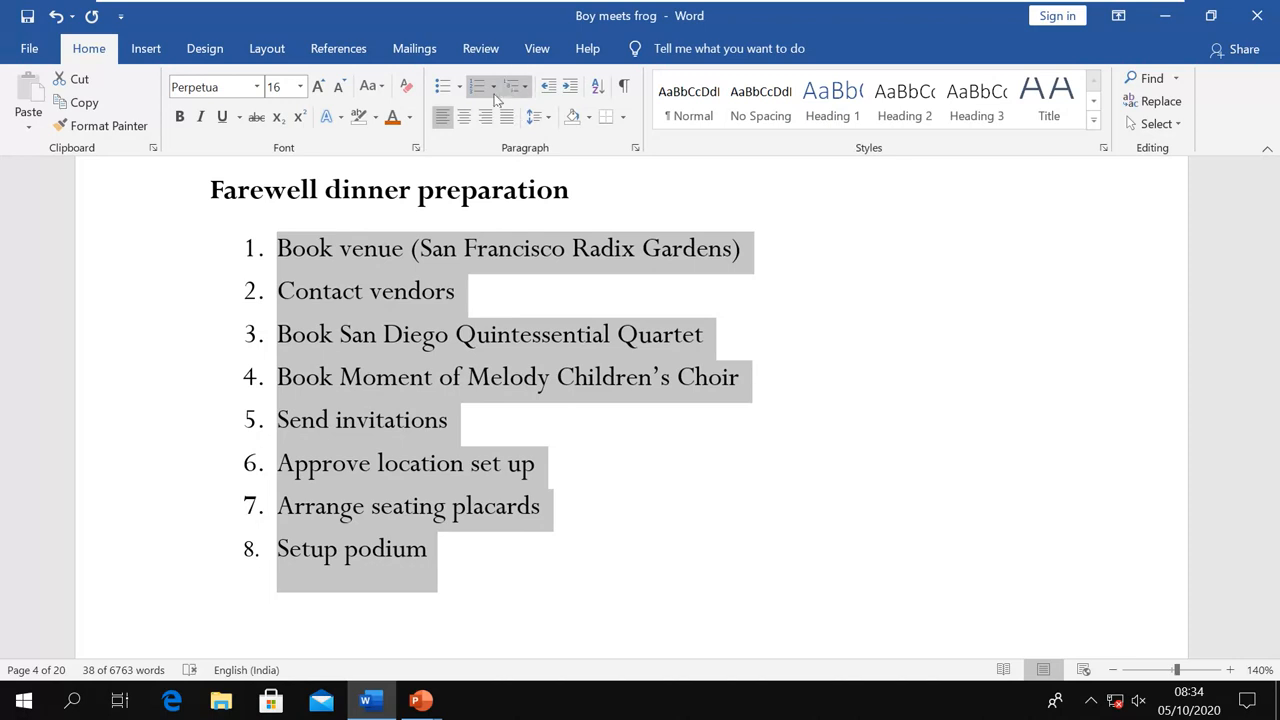
Demote "Contact vendors" by three list levels beneath "Book venue (San Francisco Radix Gardens)"
{"action": "left_click", "coordinate": [282, 291]}
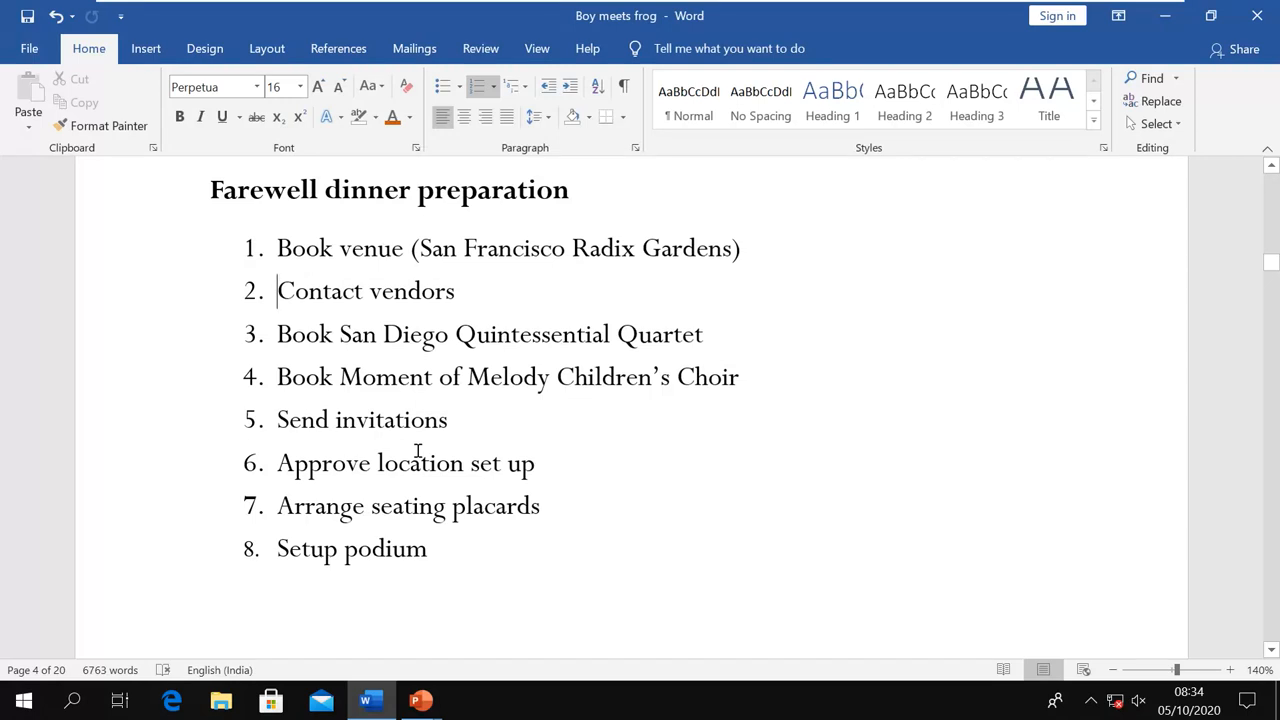
{"action": "key", "text": "Tab"}
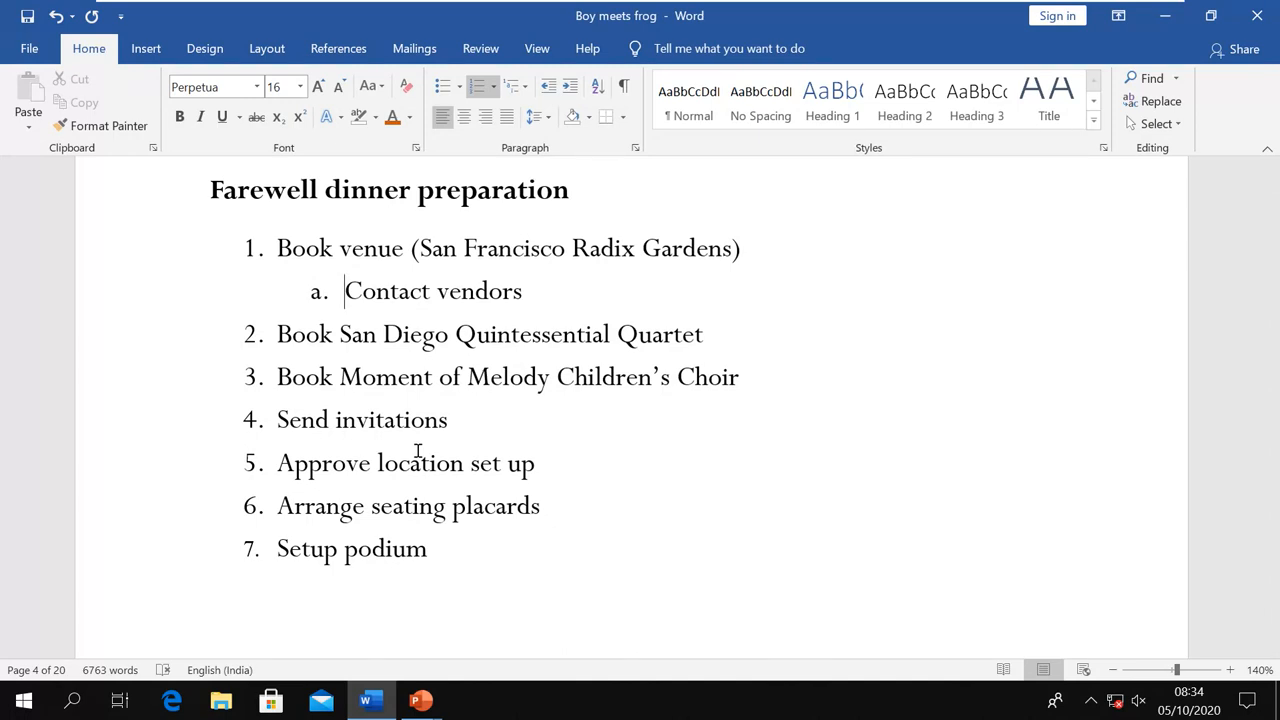
{"action": "key", "text": "Tab"}
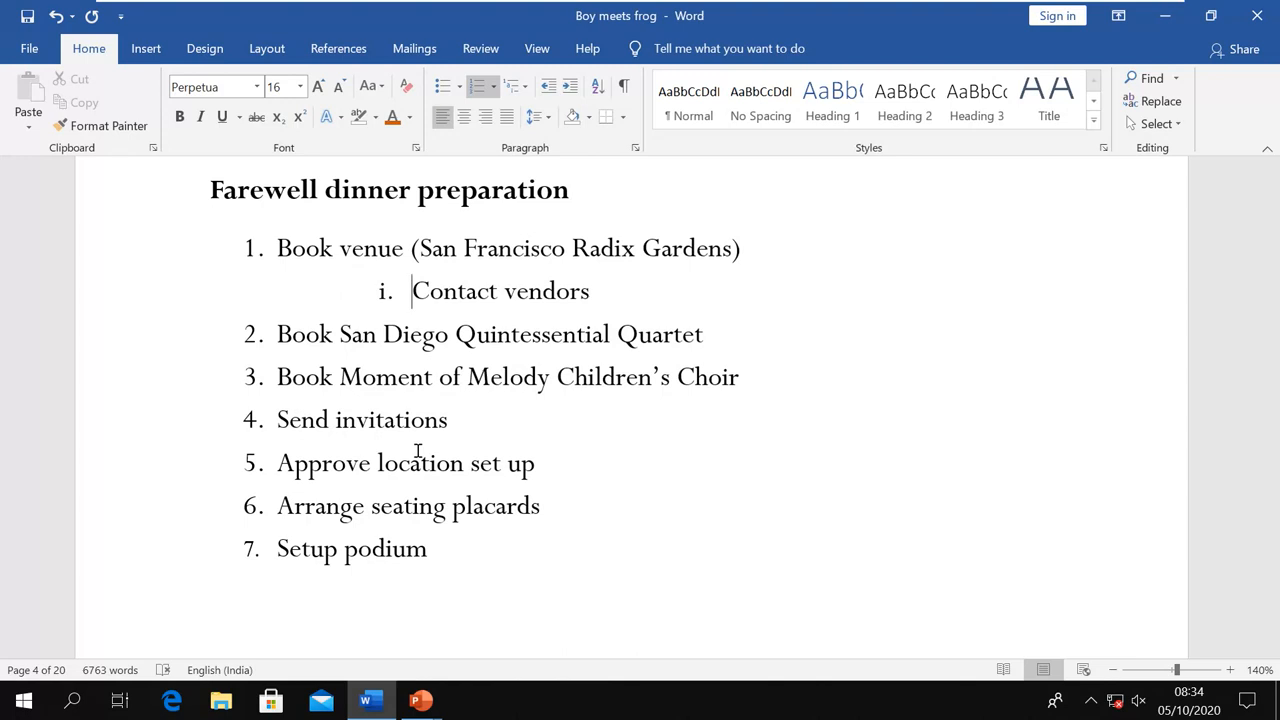
{"action": "key", "text": "Tab"}
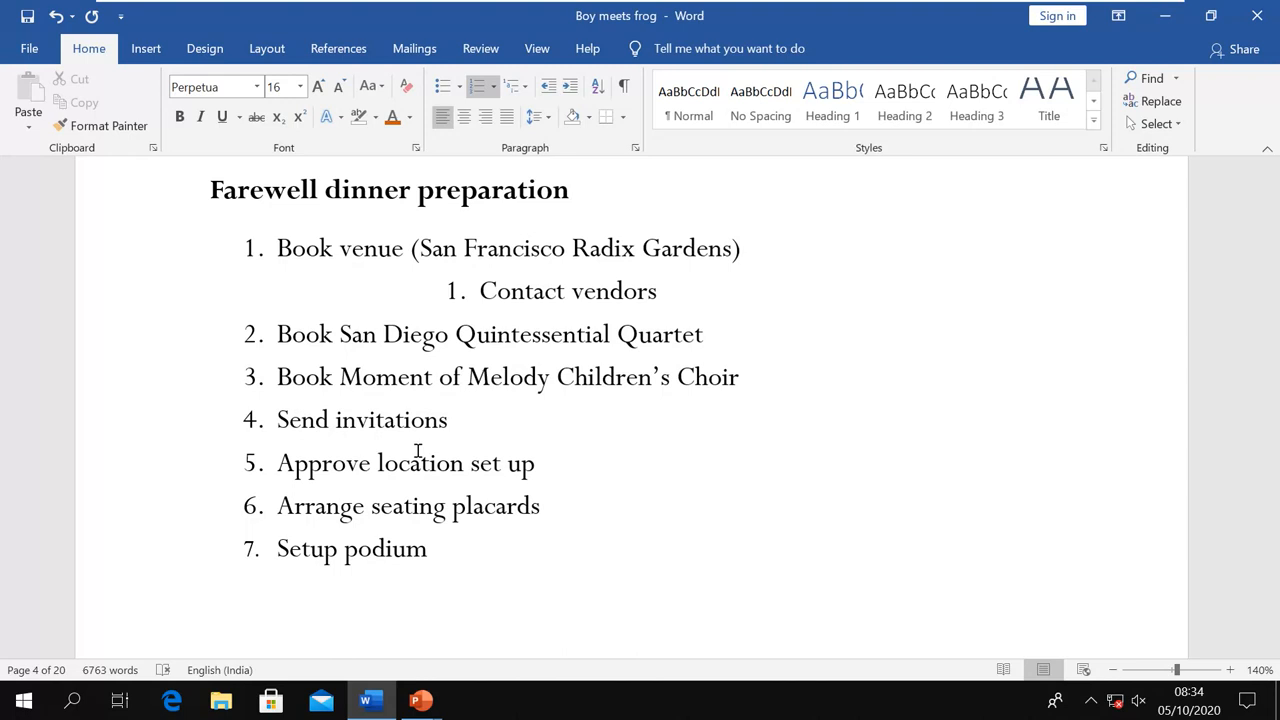
Promote "Contact vendors" to the second list level (a.) and demote "Book San Diego Quintessential Quartet" to the third level (i.)
{"action": "key", "text": "shift+Tab"}
{"action": "key", "text": "shift+Tab"}
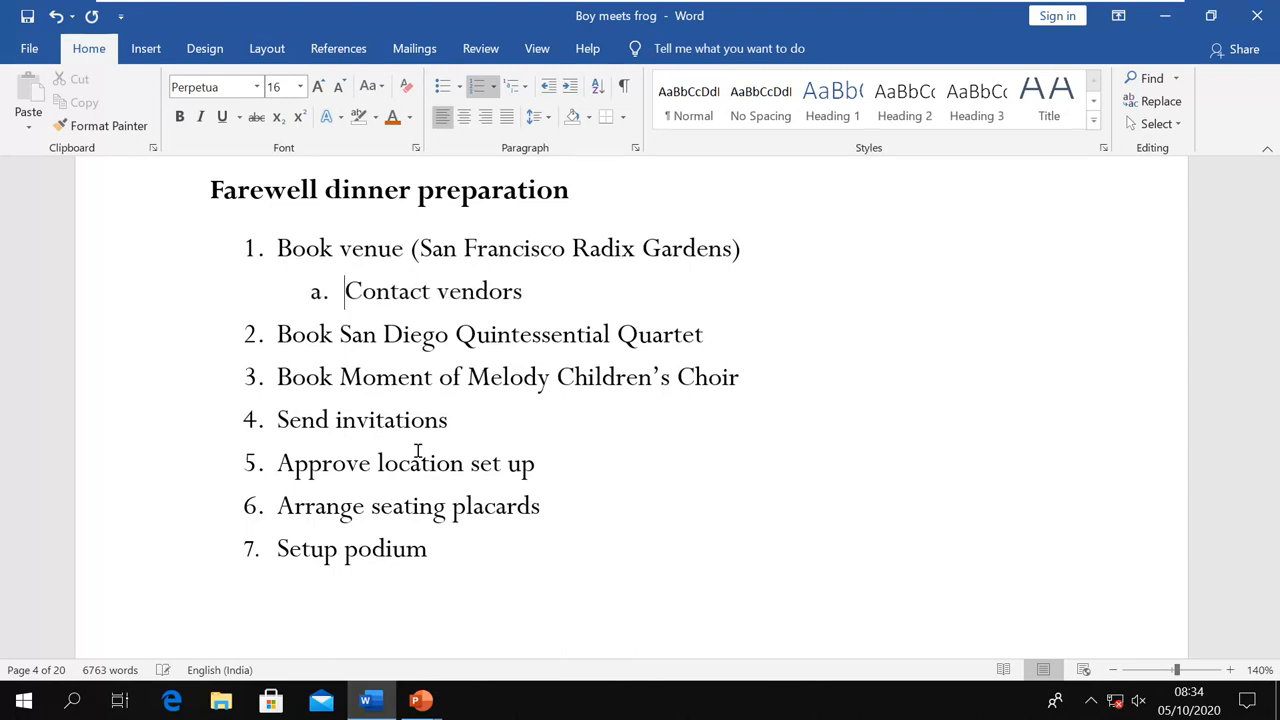
{"action": "key", "text": "Down"}
{"action": "key", "text": "Left"}
{"action": "key", "text": "Left"}
{"action": "key", "text": "Left"}
{"action": "key", "text": "Left"}
{"action": "key", "text": "Left"}
{"action": "key", "text": "Tab"}
{"action": "key", "text": "Tab"}
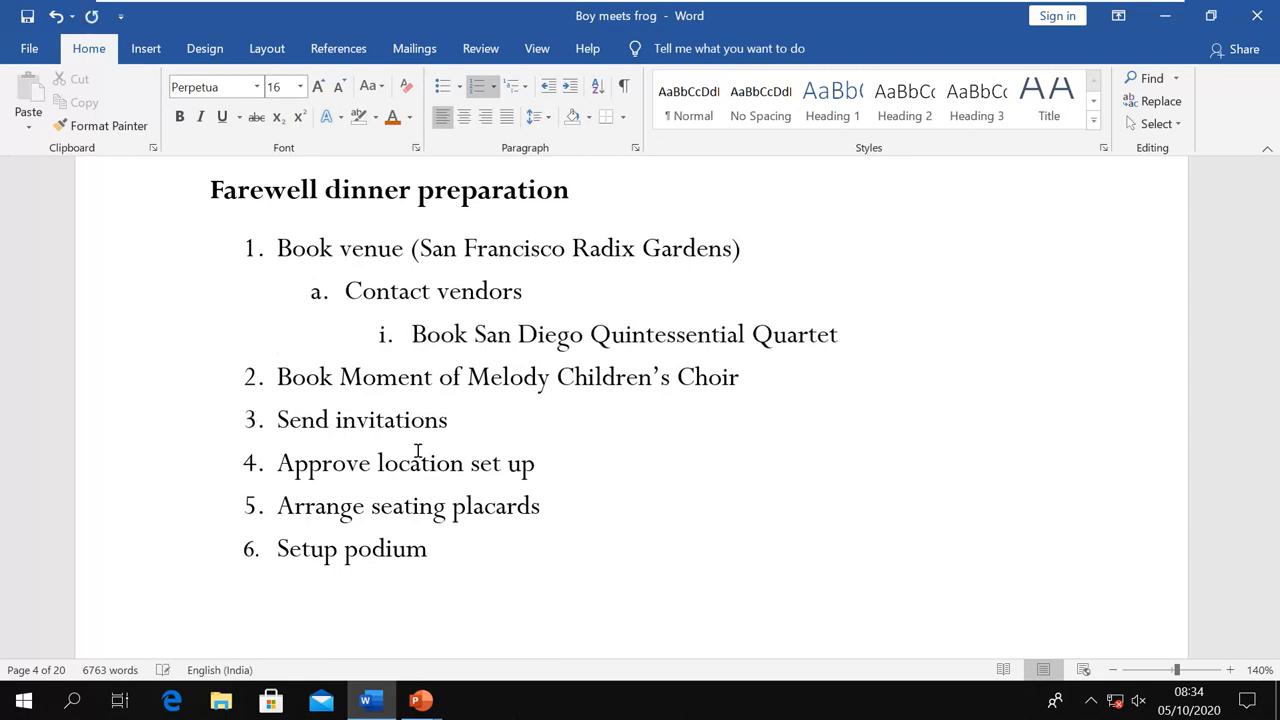
Demote "Book Moment of Melody Children's Choir" to the fourth list level beneath "Book San Diego Quintessential Quartet"
{"action": "key", "text": "Down"}
{"action": "key", "text": "Left"}
{"action": "key", "text": "Left"}
{"action": "key", "text": "Left"}
{"action": "key", "text": "Left"}
{"action": "key", "text": "Left"}
{"action": "key", "text": "Left"}
{"action": "key", "text": "Tab"}
{"action": "key", "text": "Tab"}
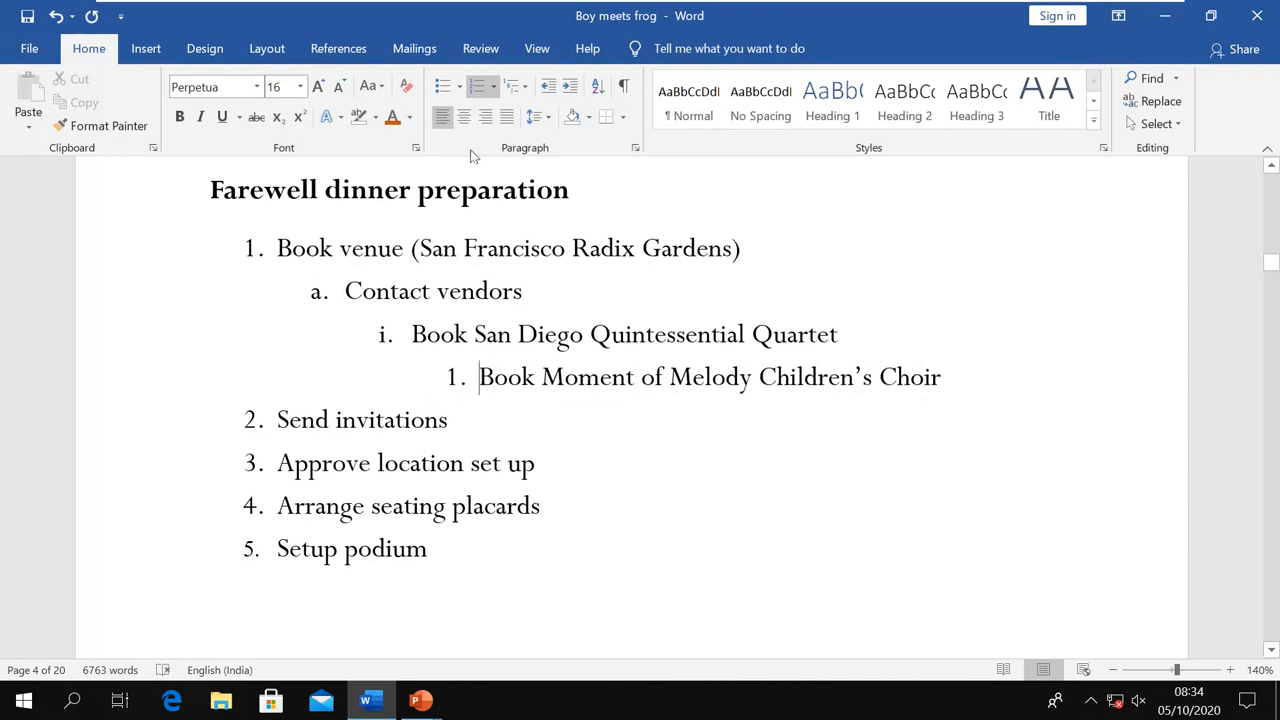
Apply 1., 1.1., 1.1.1. multilevel numbering to the whole Farewell dinner preparation list, and replace it with the diamond, arrow and square multilevel bullets
{"action": "left_click_drag", "start_coordinate": [270, 248], "coordinate": [422, 537]}
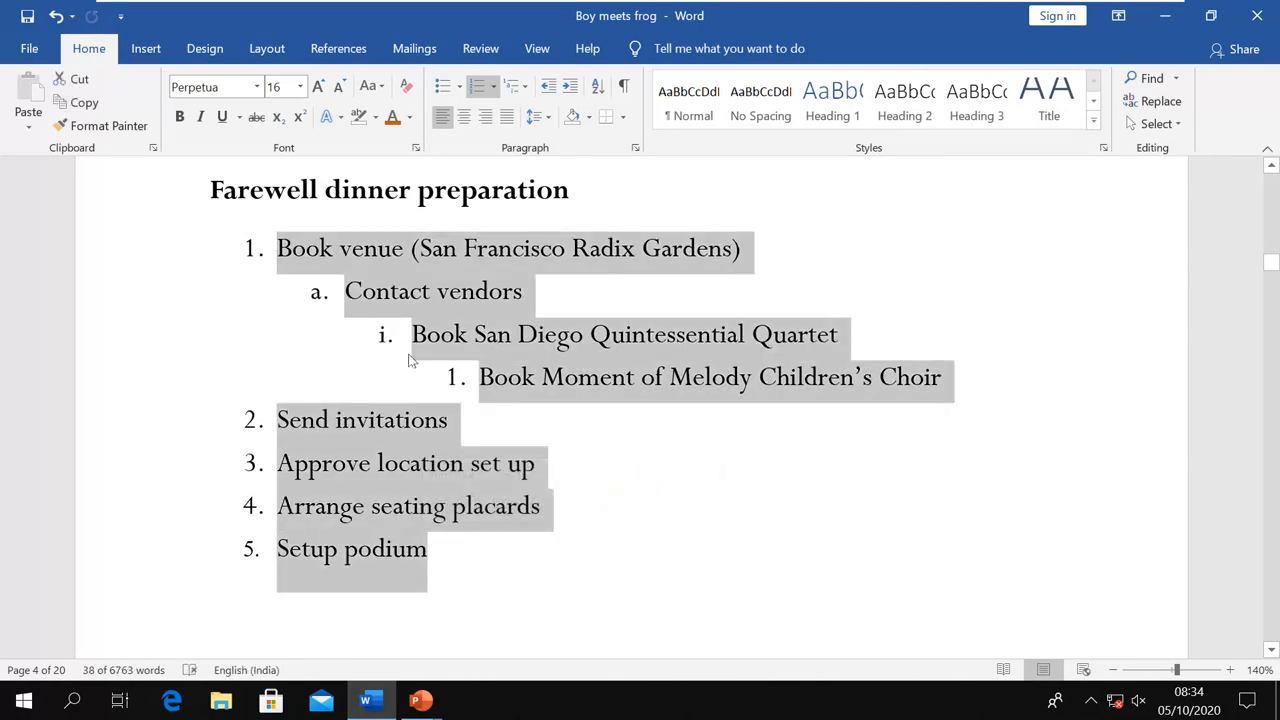
{"action": "left_click", "coordinate": [525, 87]}
{"action": "mouse_move", "coordinate": [628, 293]}
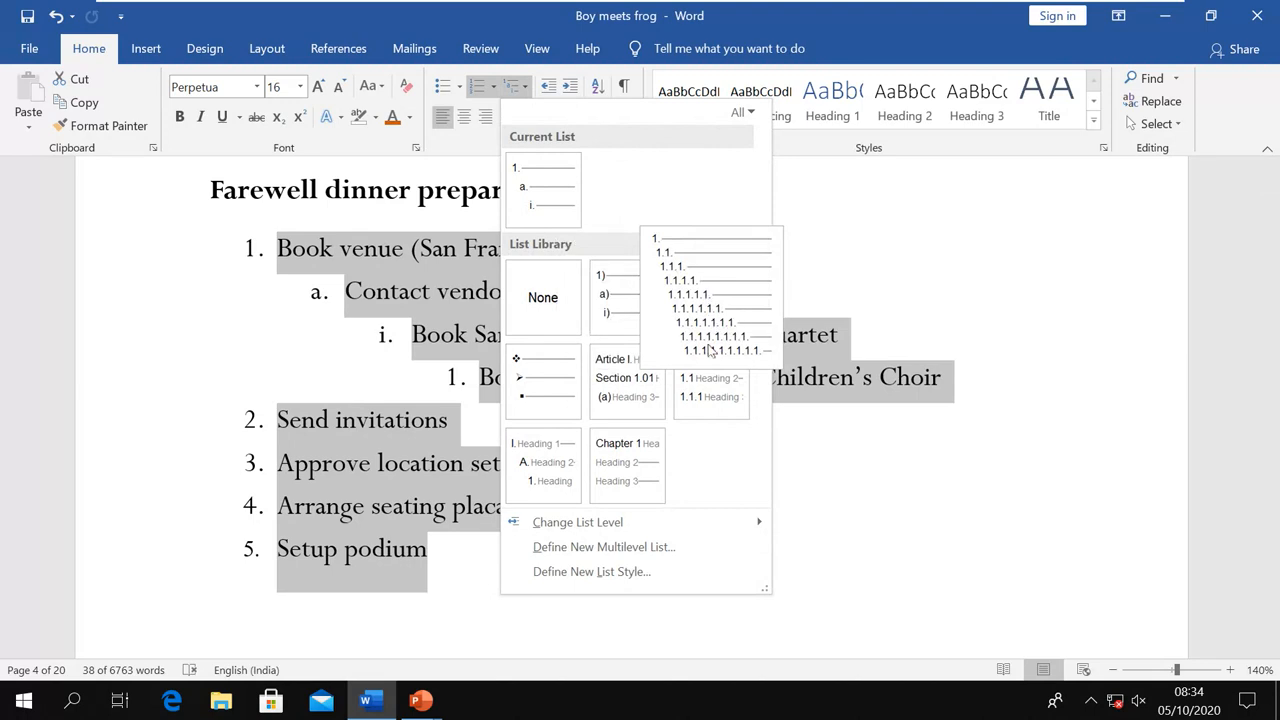
{"action": "mouse_move", "coordinate": [548, 381]}
{"action": "mouse_move", "coordinate": [605, 312]}
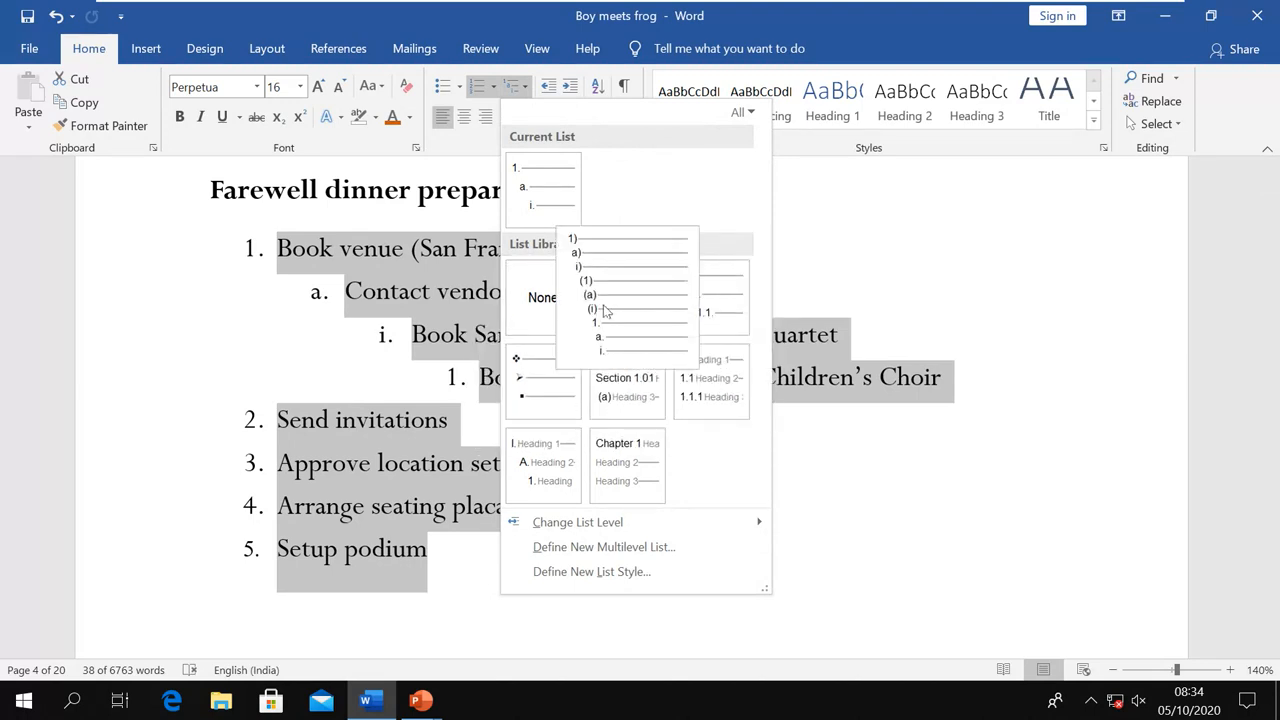
{"action": "mouse_move", "coordinate": [722, 357]}
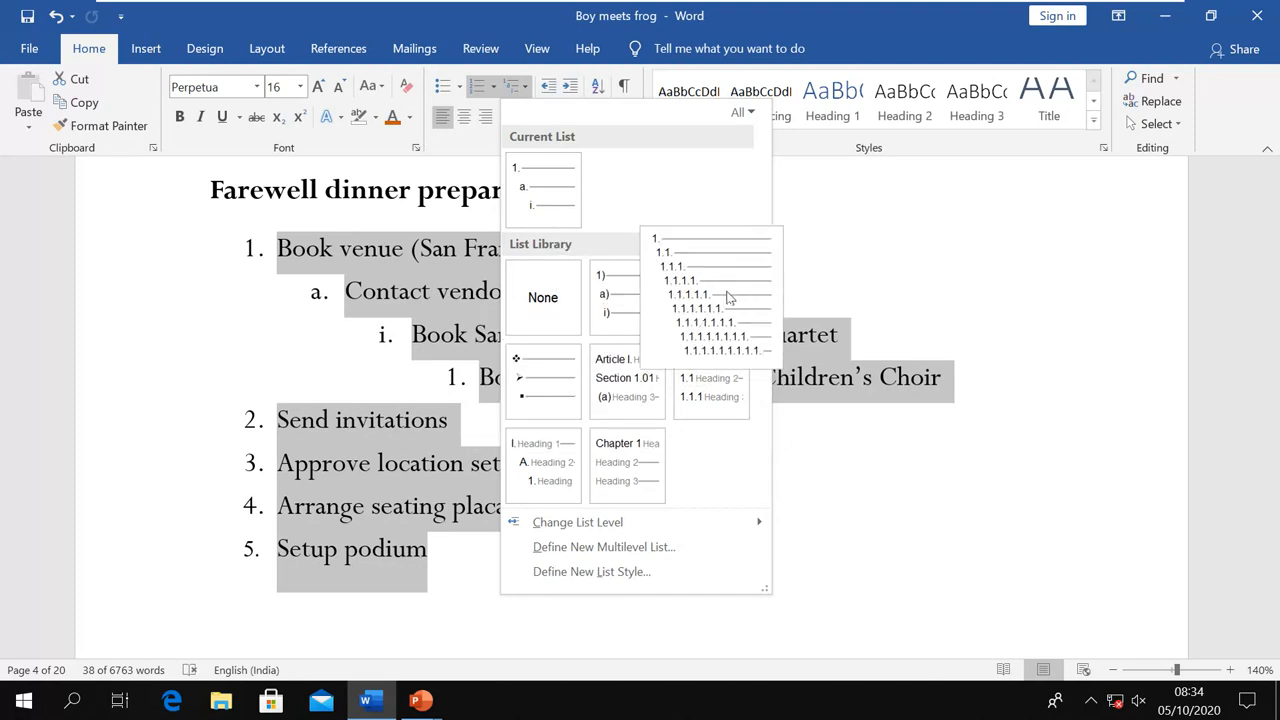
{"action": "left_click", "coordinate": [728, 297]}
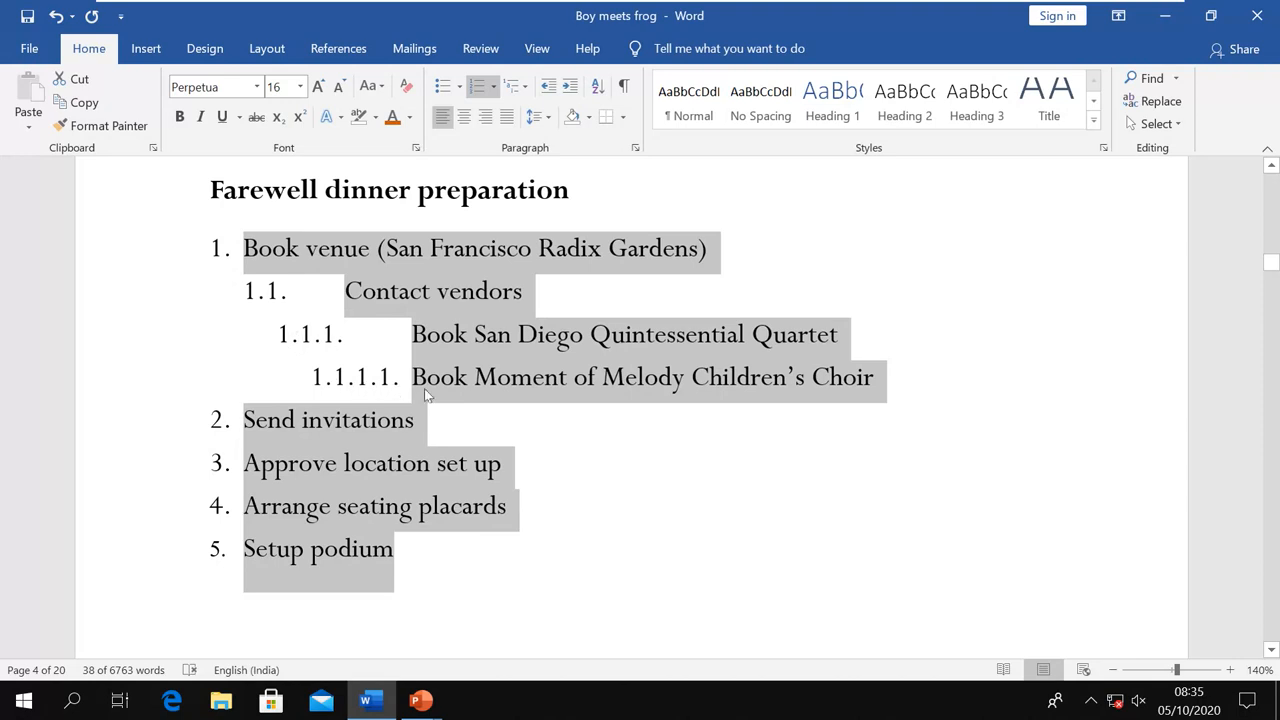
{"action": "left_click", "coordinate": [521, 90]}
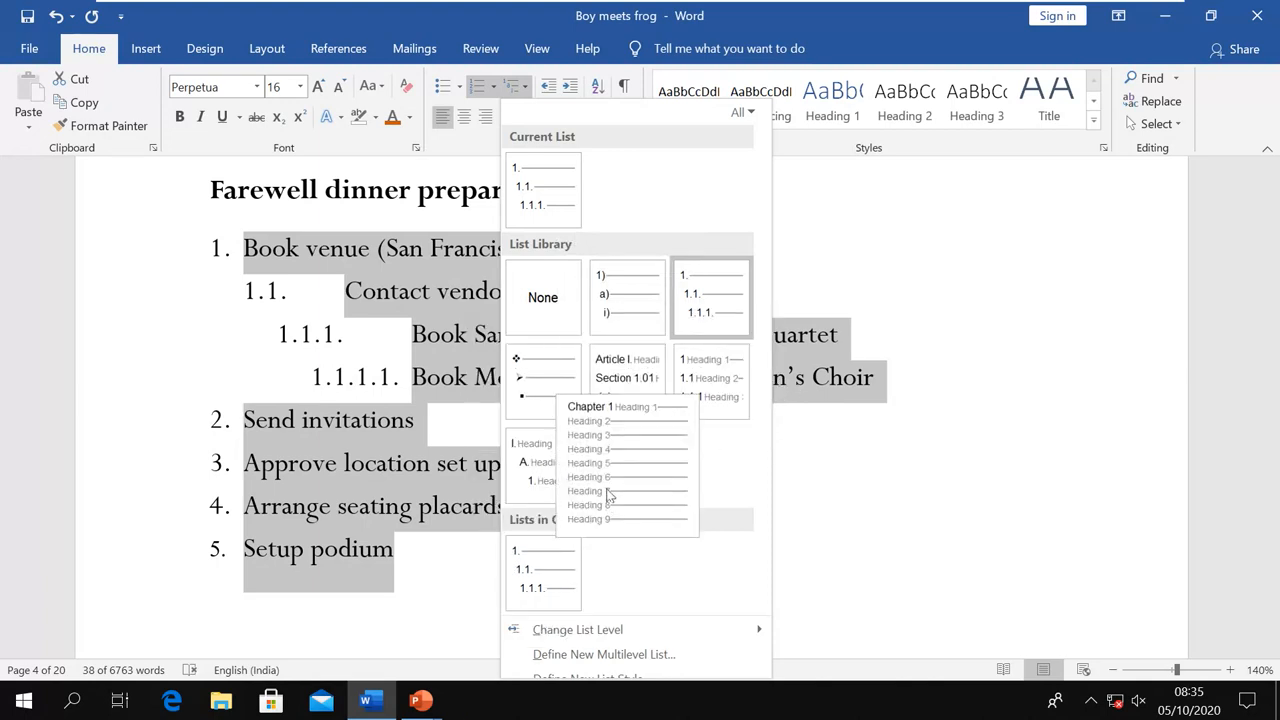
{"action": "left_click", "coordinate": [555, 368]}
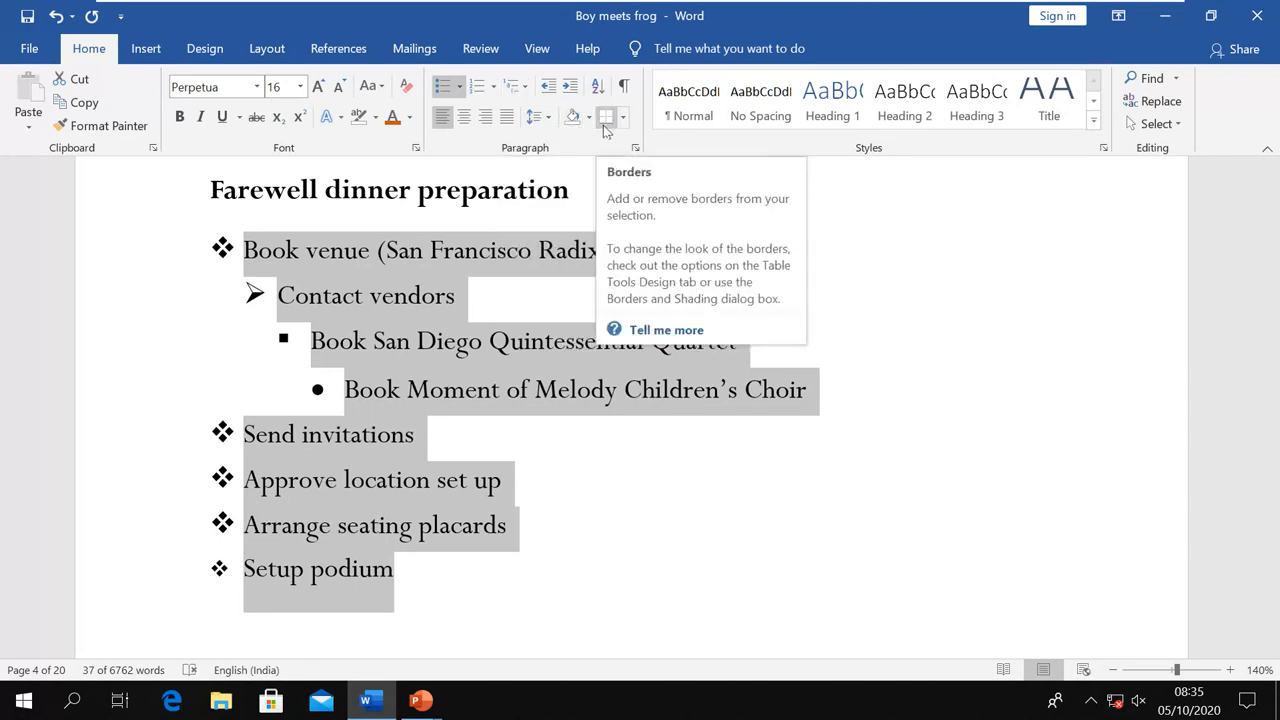
Shade the header row of the menu table on page 3, from MENU to QUANTITY, dark gray
{"action": "scroll", "coordinate": [640, 410], "scroll_direction": "up", "scroll_amount": 15}
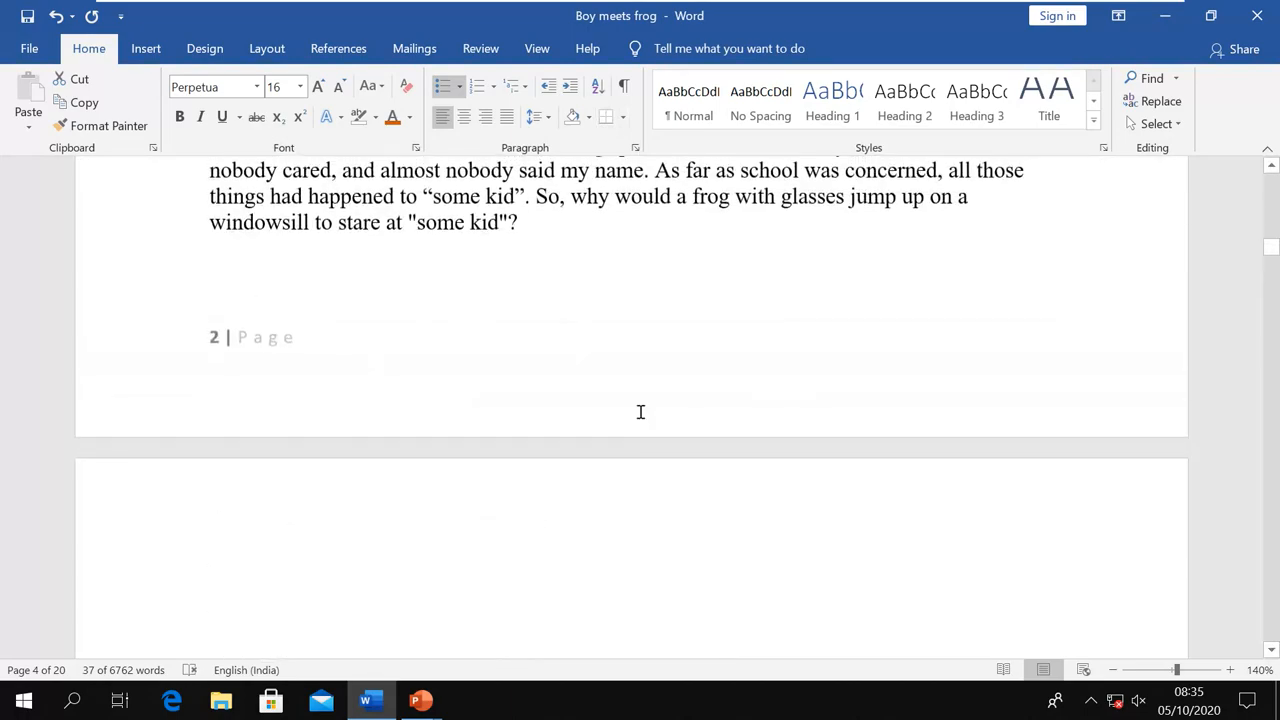
{"action": "scroll", "coordinate": [640, 415], "scroll_direction": "up", "scroll_amount": 6}
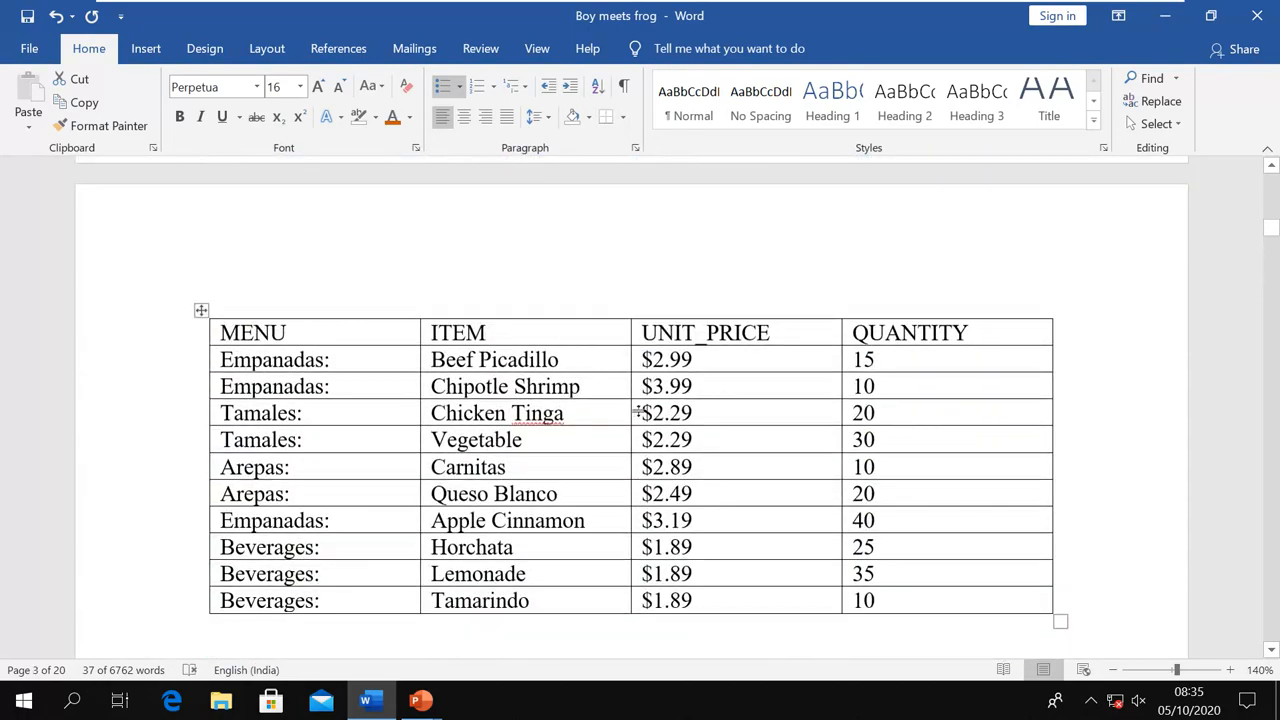
{"action": "scroll", "coordinate": [632, 406], "scroll_direction": "down", "scroll_amount": 1}
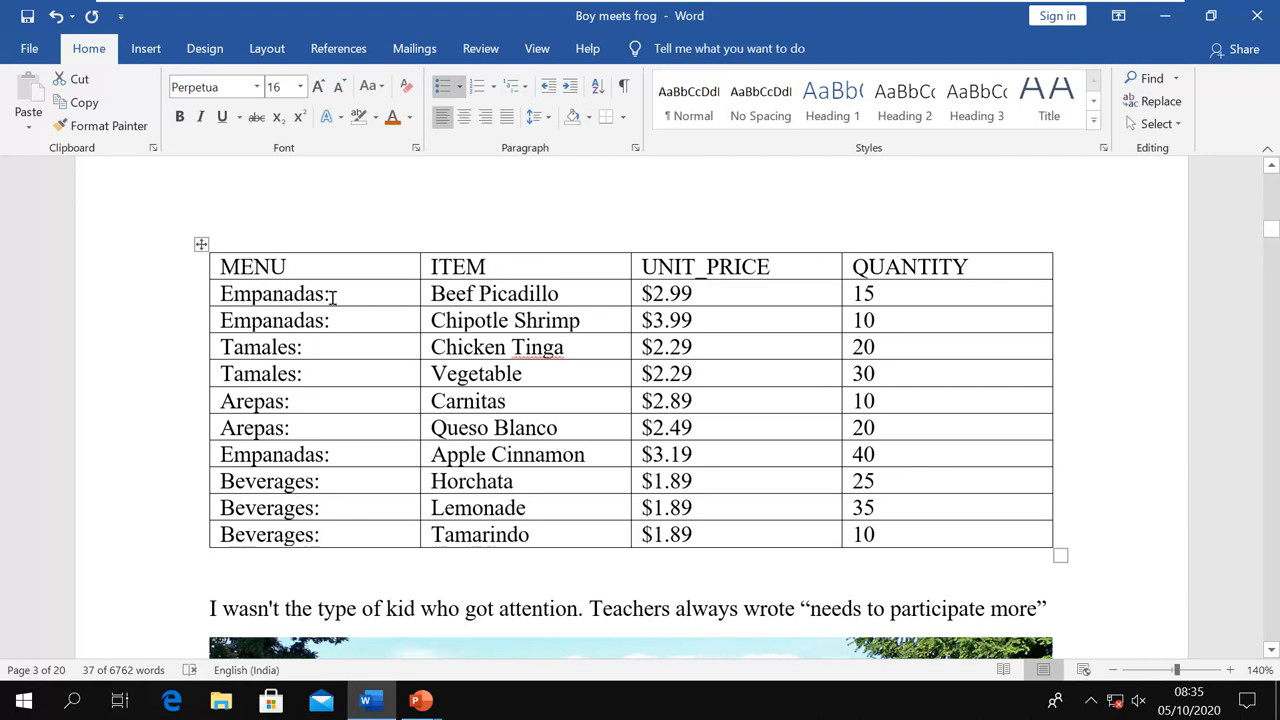
{"action": "left_click", "coordinate": [284, 268]}
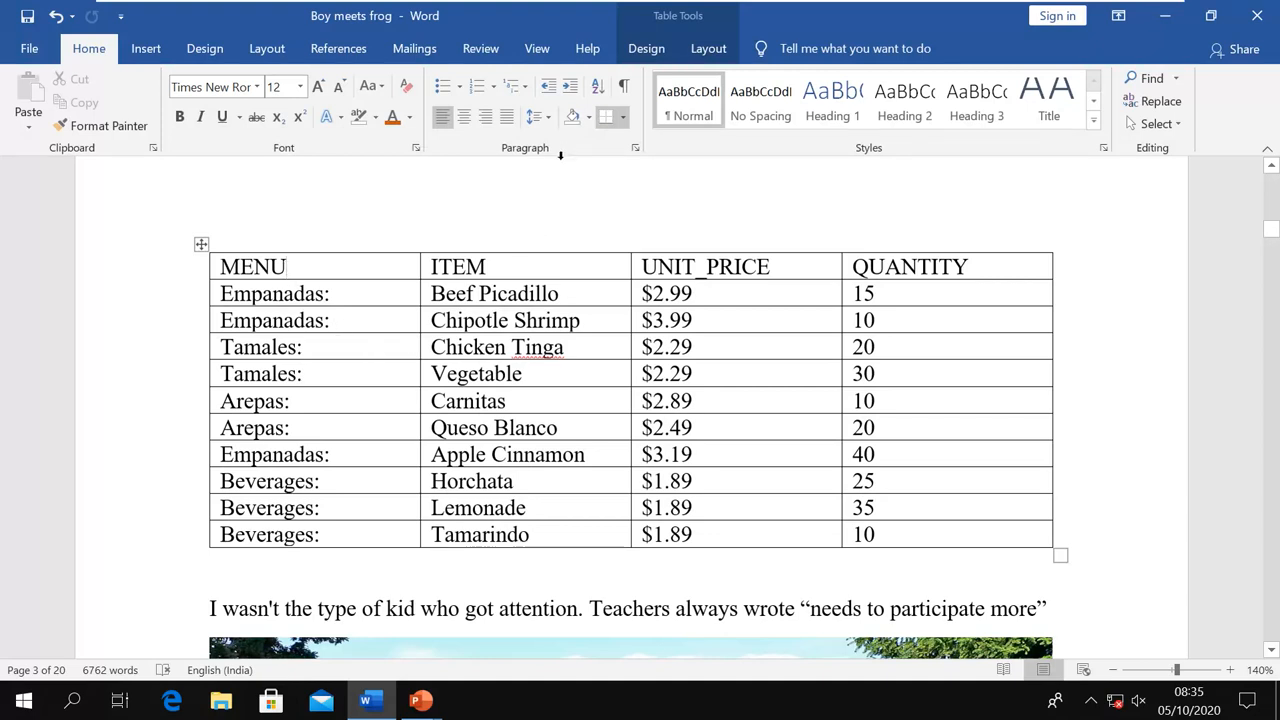
{"action": "left_click", "coordinate": [589, 118]}
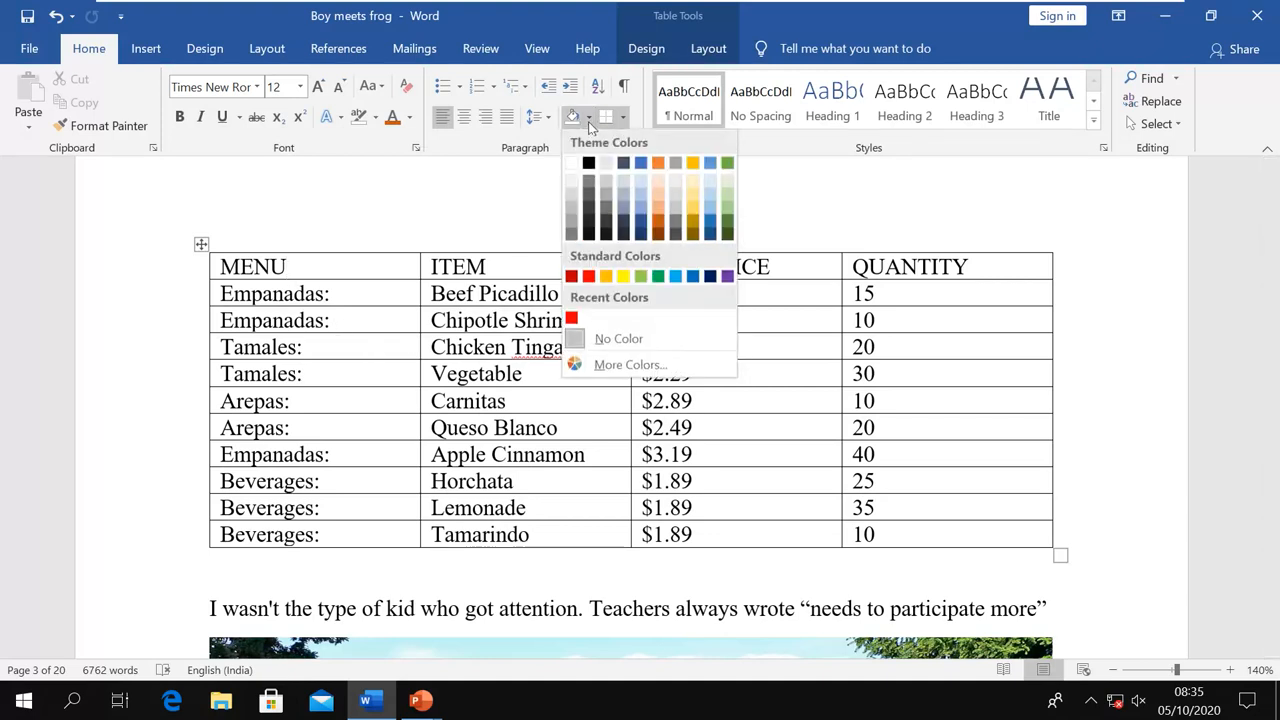
{"action": "left_click", "coordinate": [590, 210]}
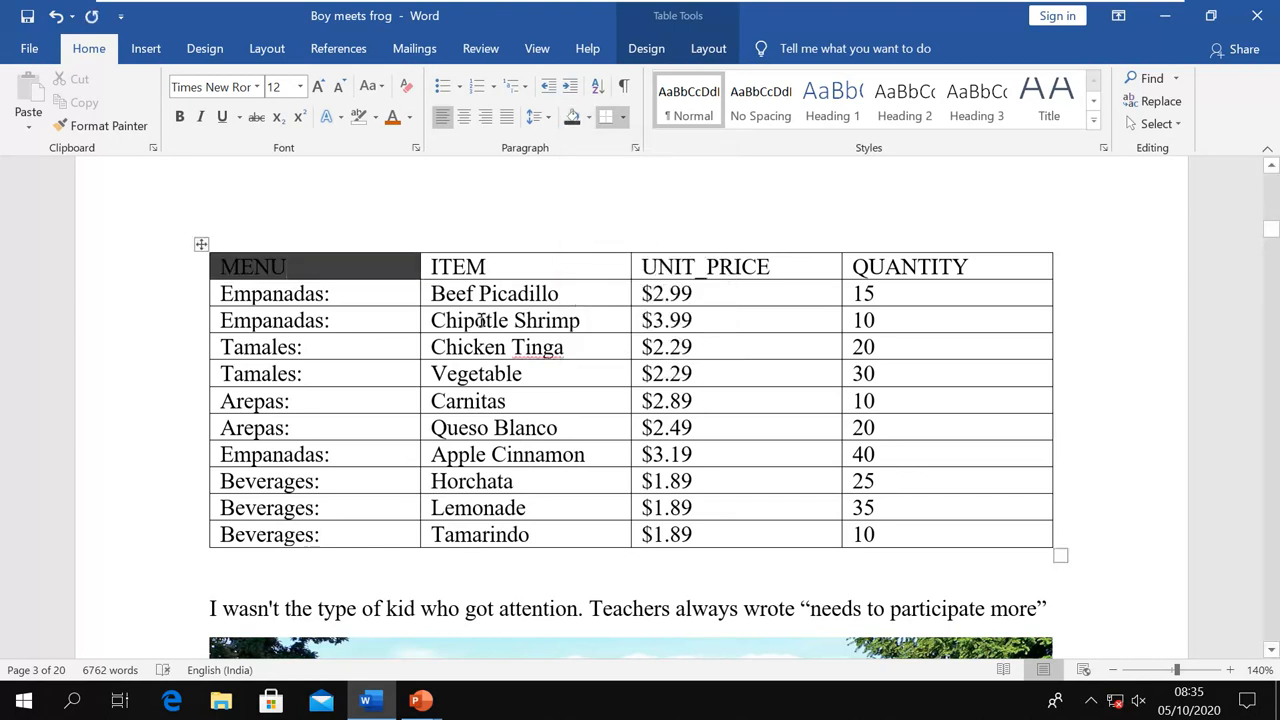
{"action": "left_click_drag", "start_coordinate": [541, 267], "coordinate": [843, 267]}
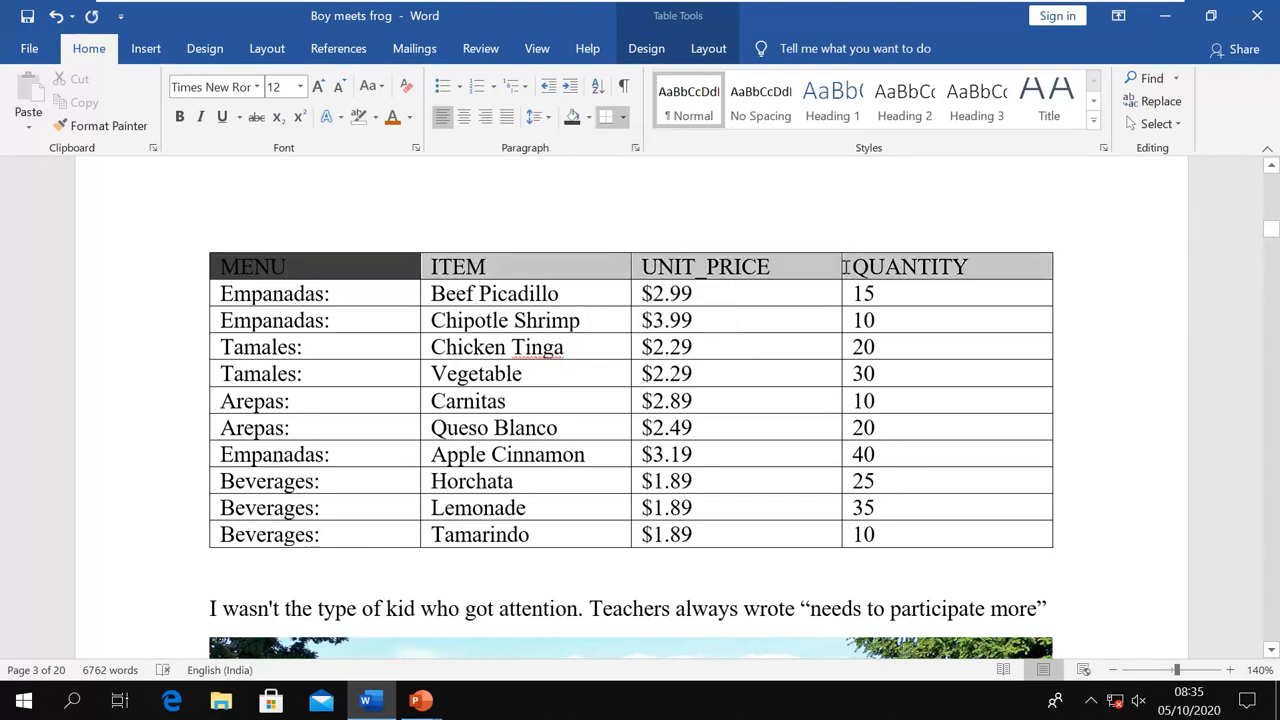
{"action": "left_click", "coordinate": [572, 116]}
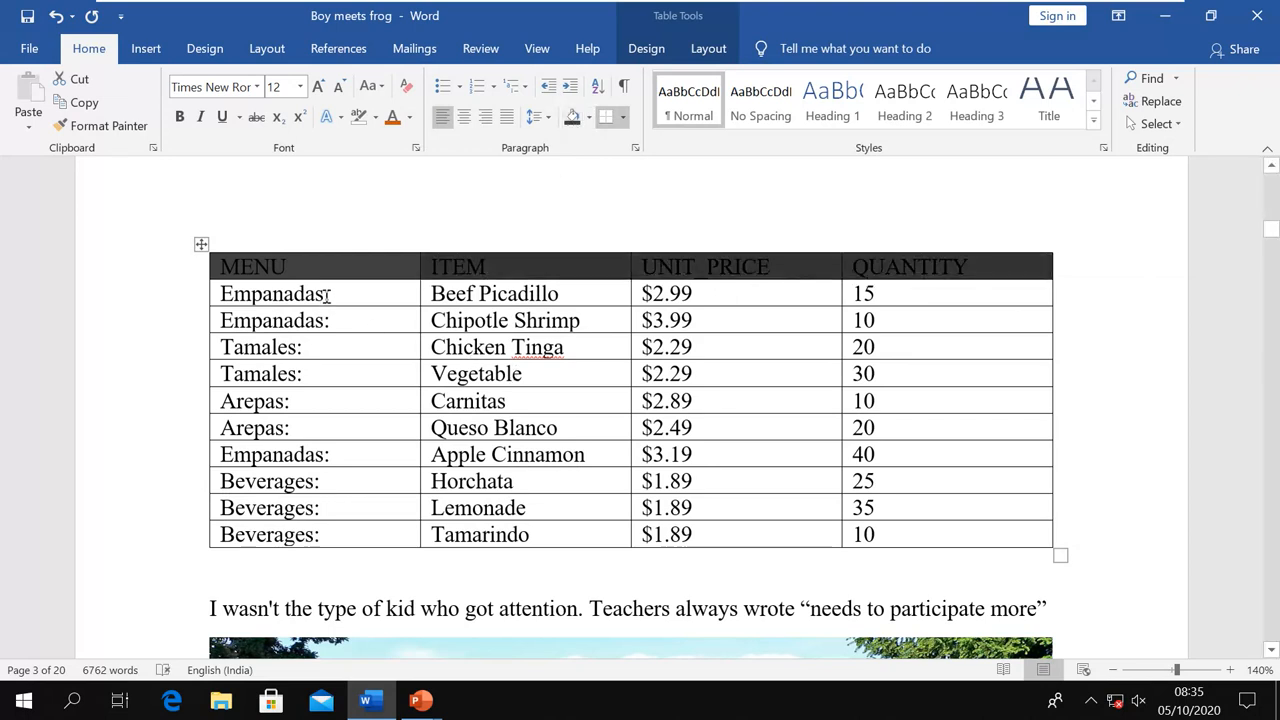
Shade all the item rows beneath the menu table's header with the lightest Blue-Gray, Text 2 tint
{"action": "left_click_drag", "start_coordinate": [337, 292], "coordinate": [929, 524]}
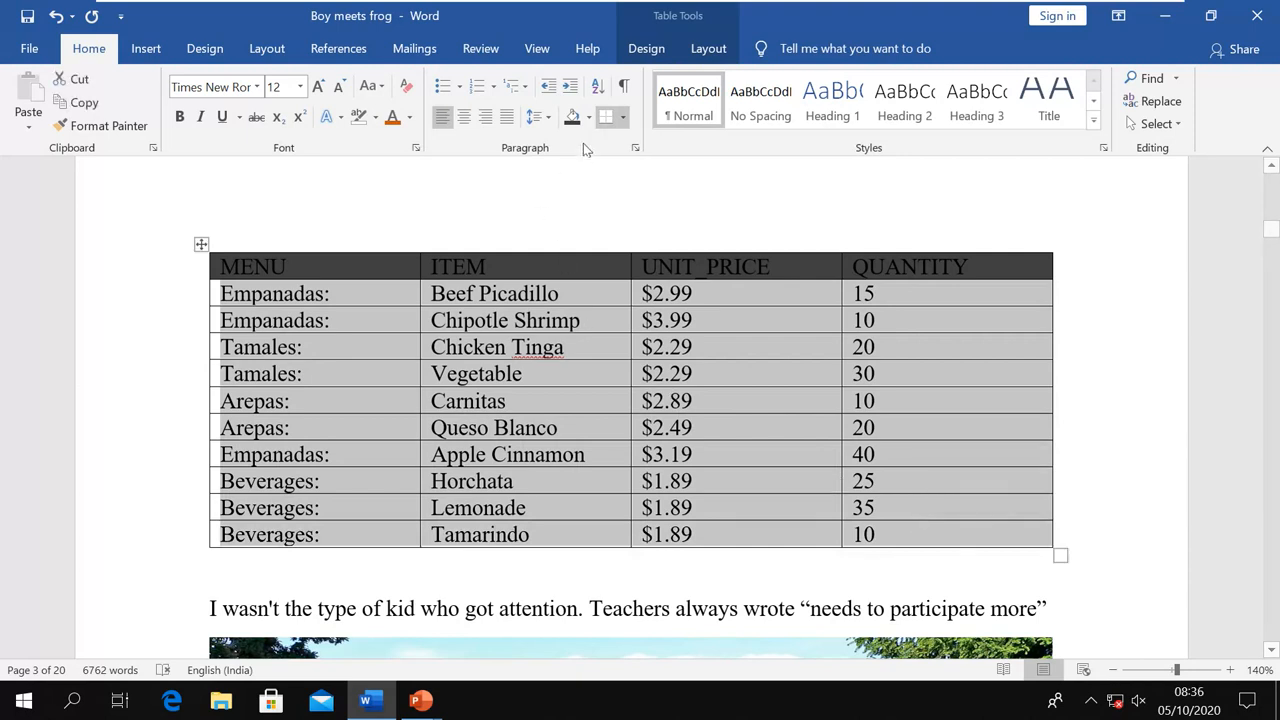
{"action": "left_click", "coordinate": [589, 117]}
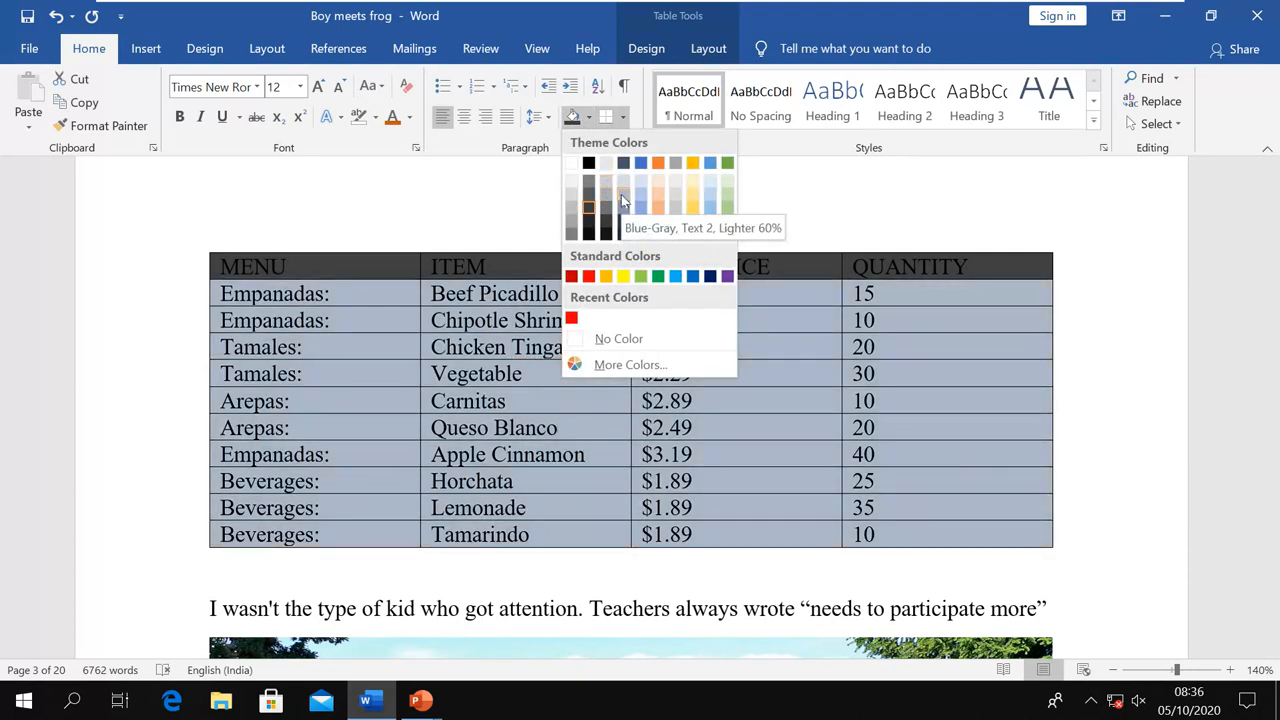
{"action": "left_click", "coordinate": [622, 181]}
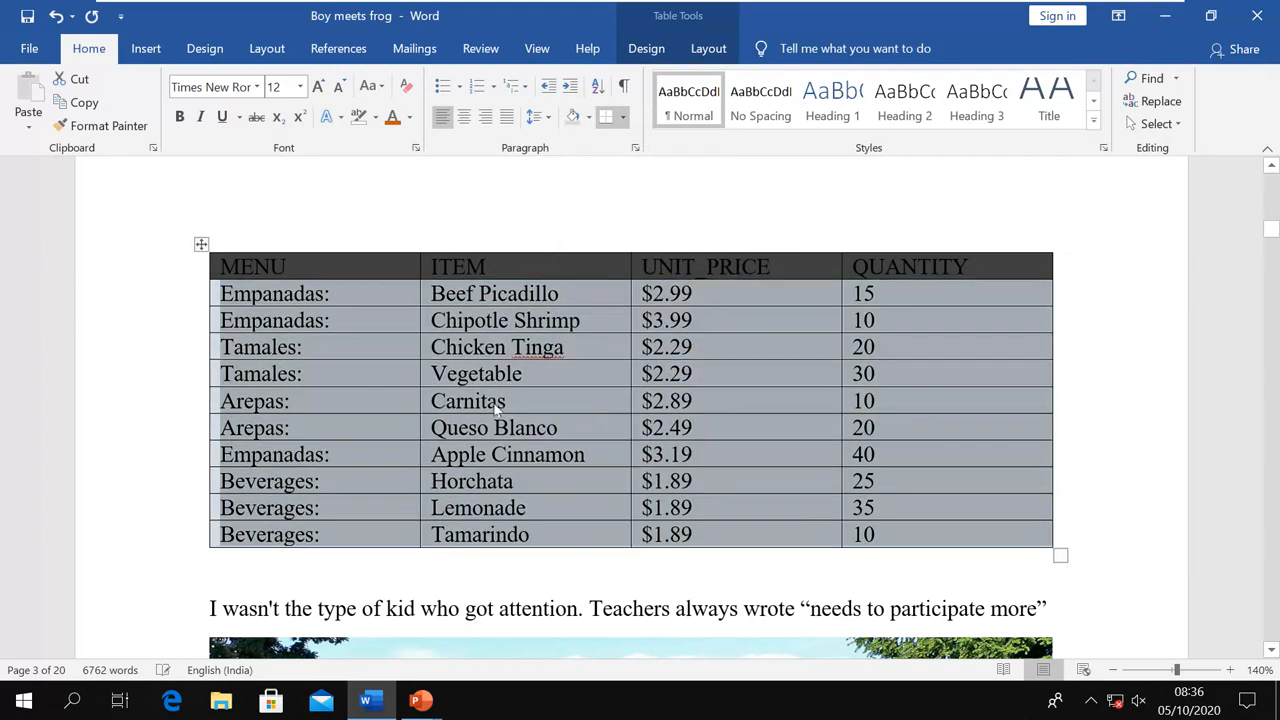
{"action": "left_click", "coordinate": [546, 426]}
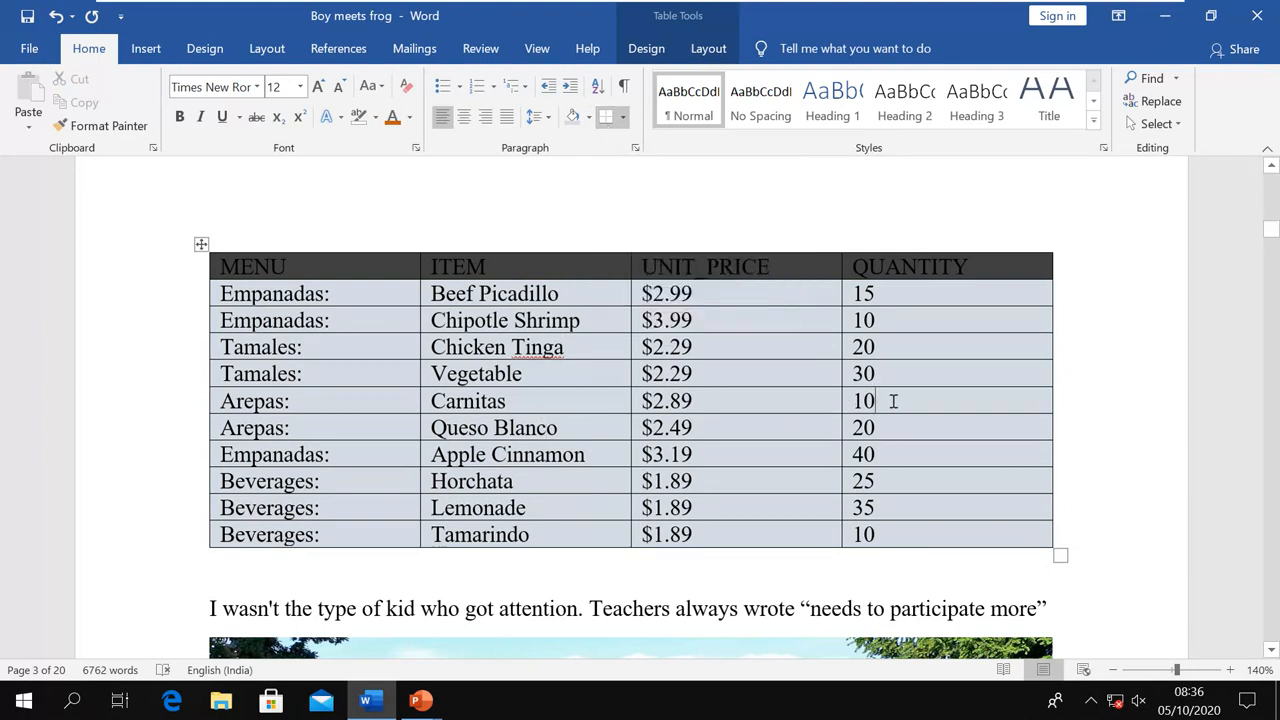
{"action": "left_click", "coordinate": [623, 122]}
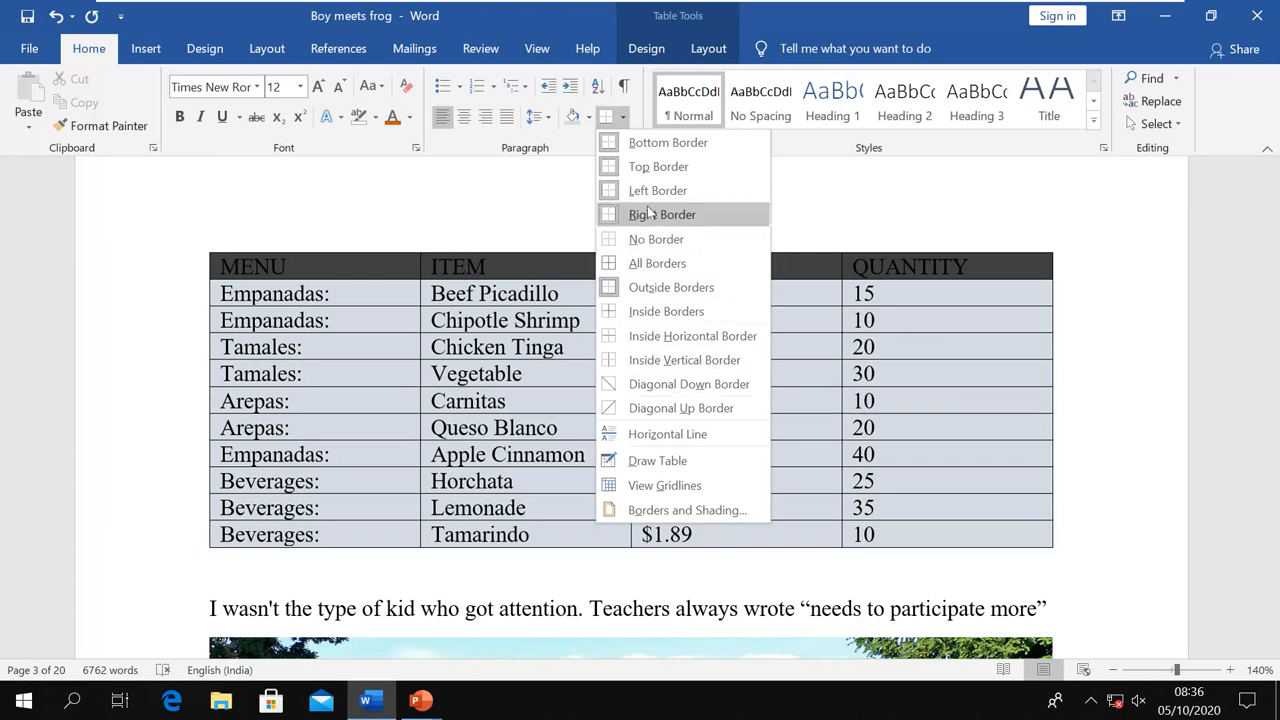
{"action": "left_click", "coordinate": [623, 118]}
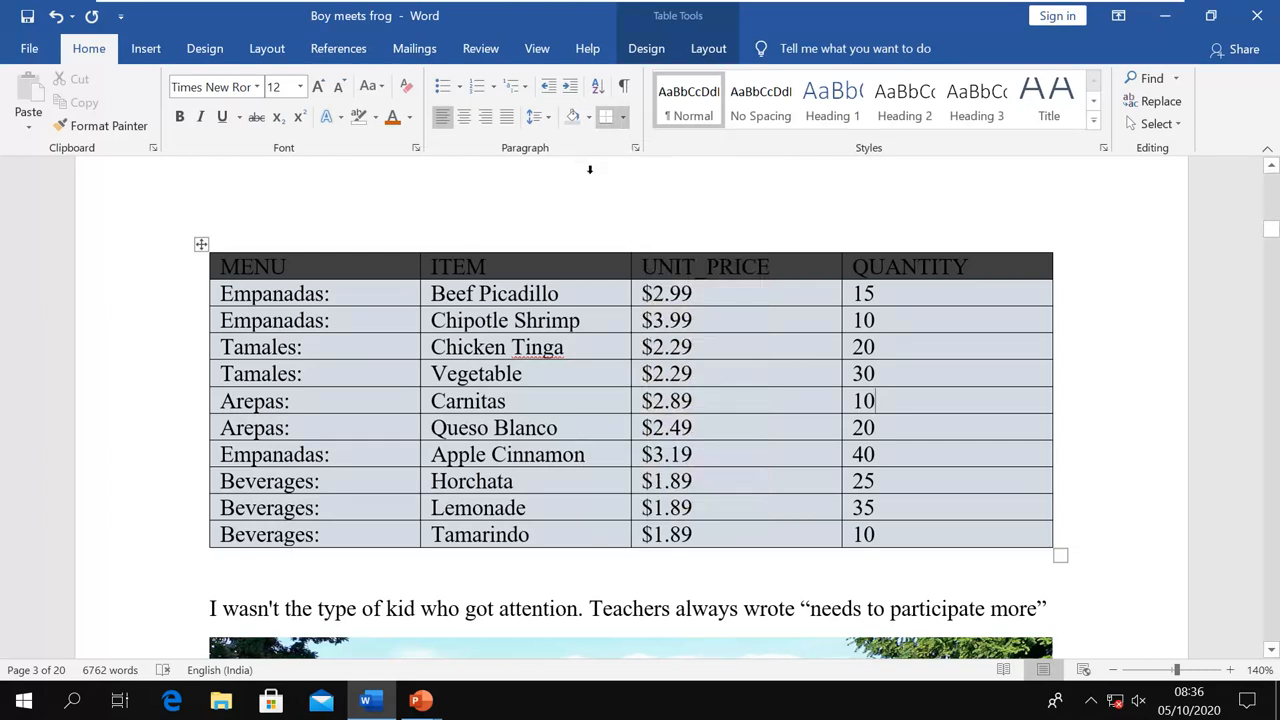
{"action": "left_click", "coordinate": [886, 292]}
{"action": "left_click", "coordinate": [597, 86]}
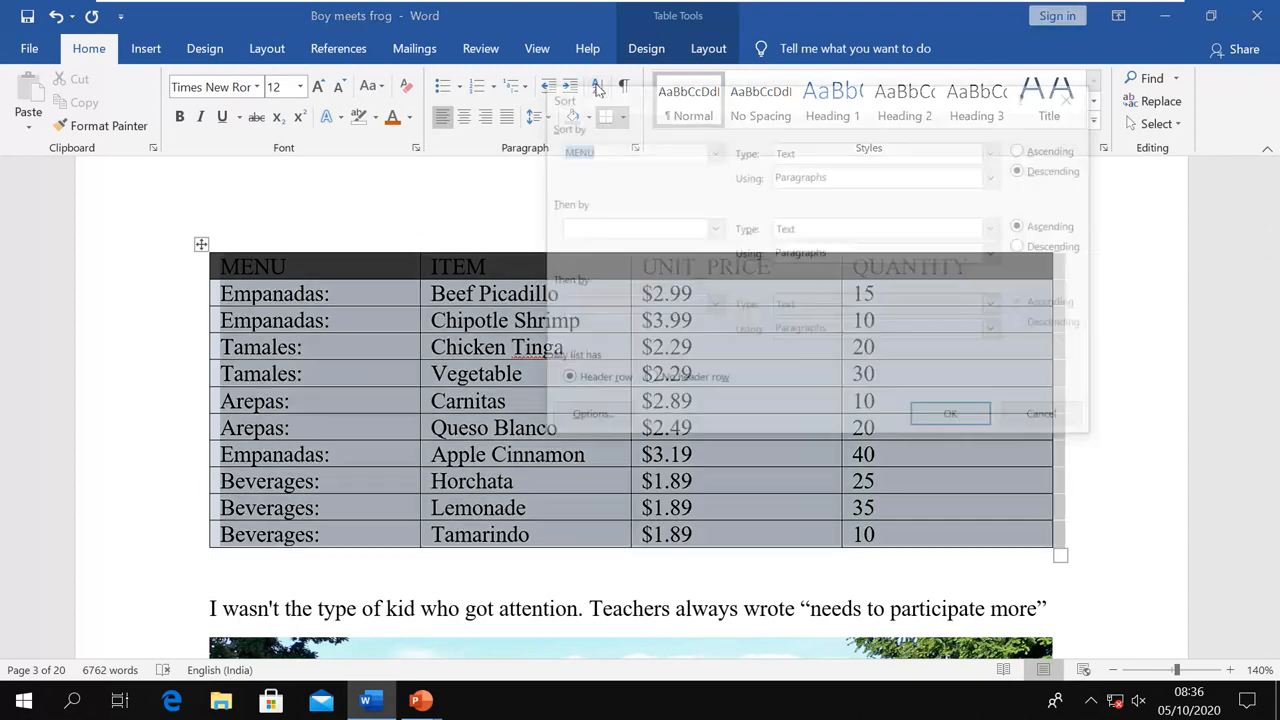
{"action": "left_click", "coordinate": [712, 151]}
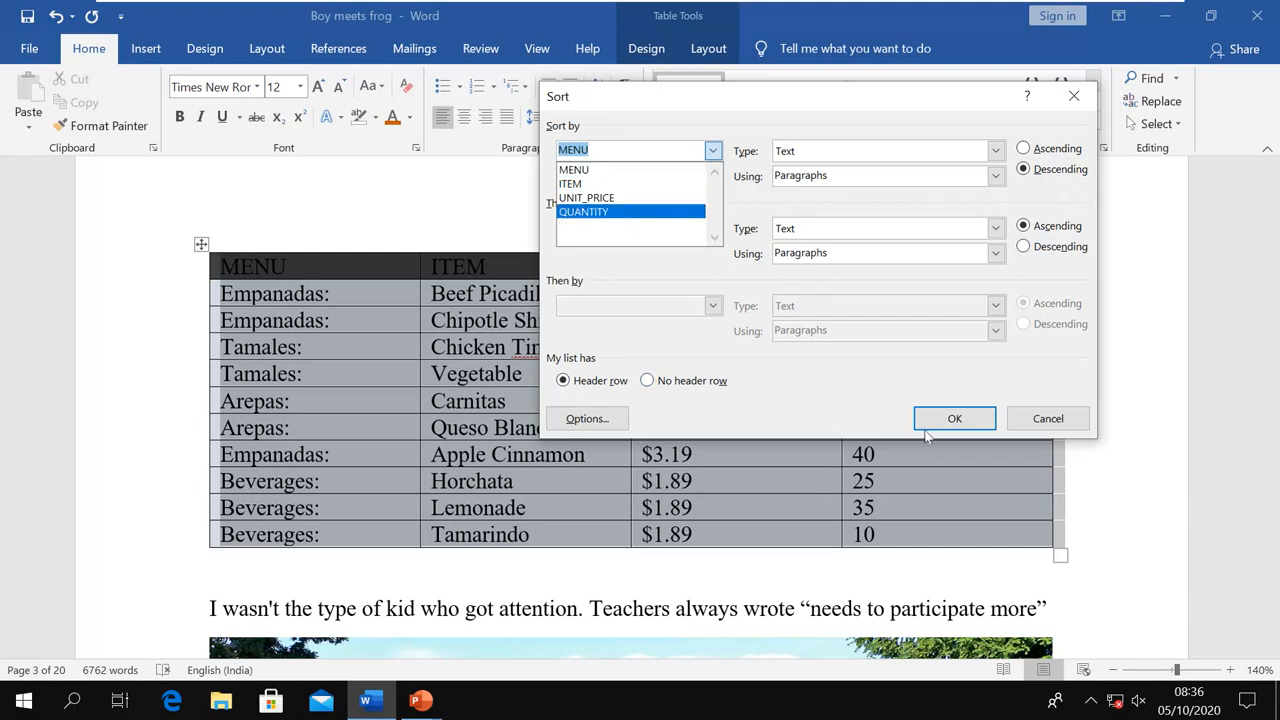
{"action": "left_click", "coordinate": [1048, 421]}
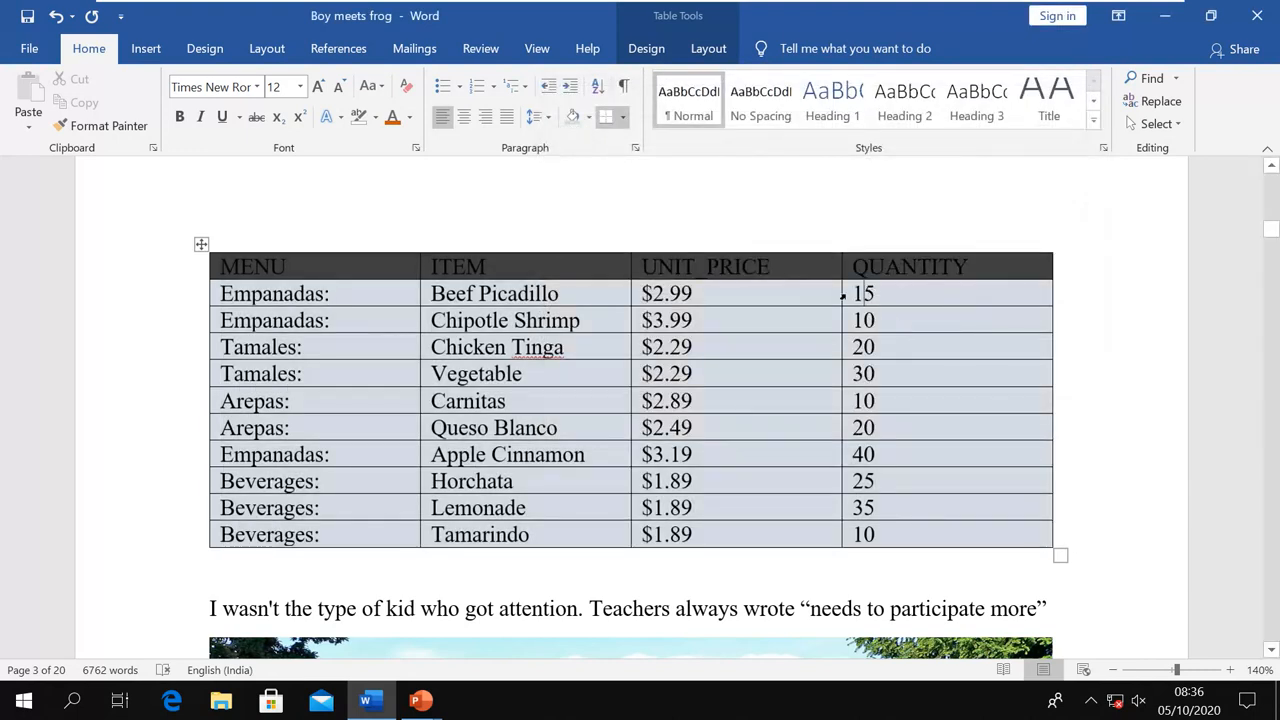
Sort the menu table's item rows by the QUANTITY column (Column 4) as numbers in ascending order
{"action": "left_click_drag", "start_coordinate": [855, 292], "coordinate": [910, 535]}
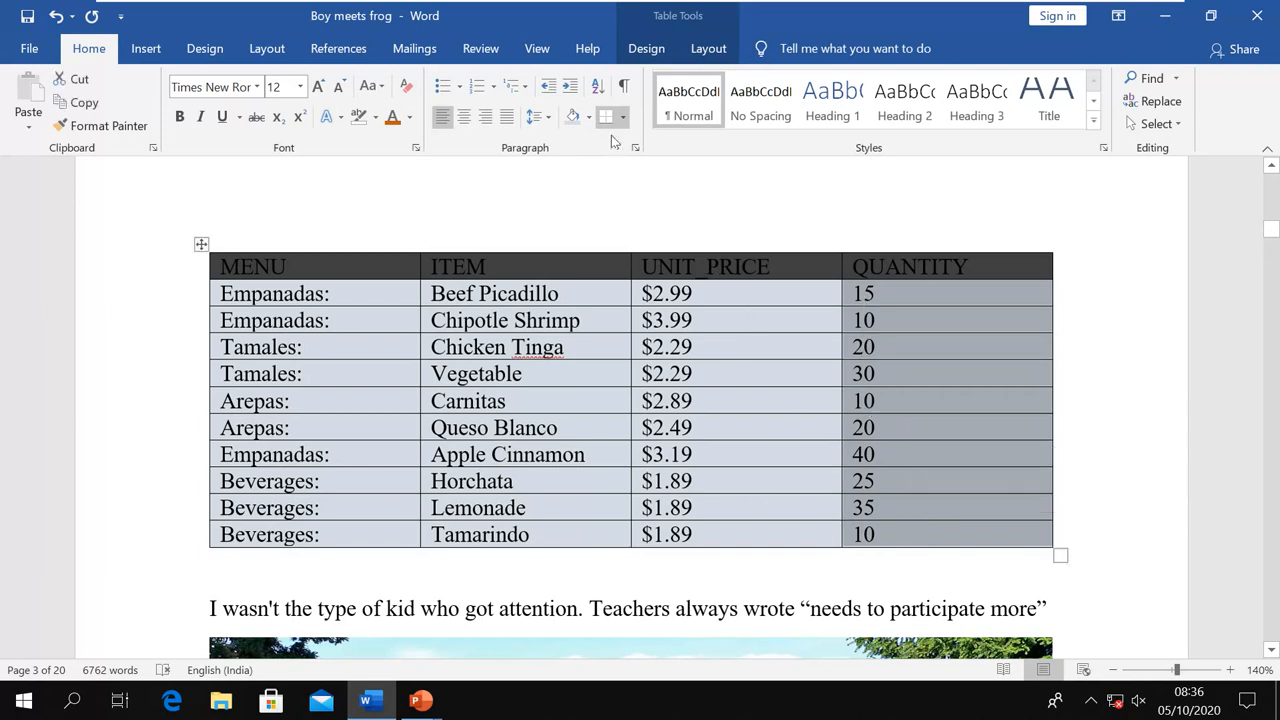
{"action": "left_click", "coordinate": [597, 87]}
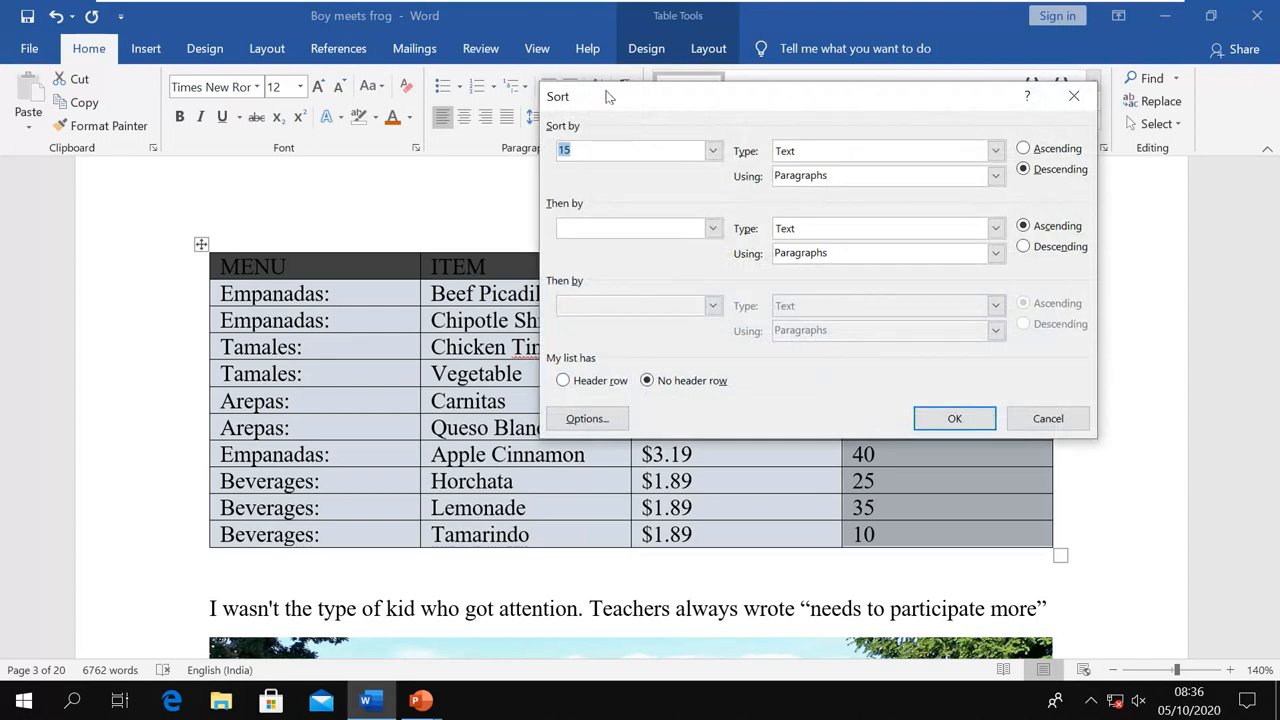
{"action": "left_click_drag", "start_coordinate": [600, 93], "coordinate": [427, 309]}
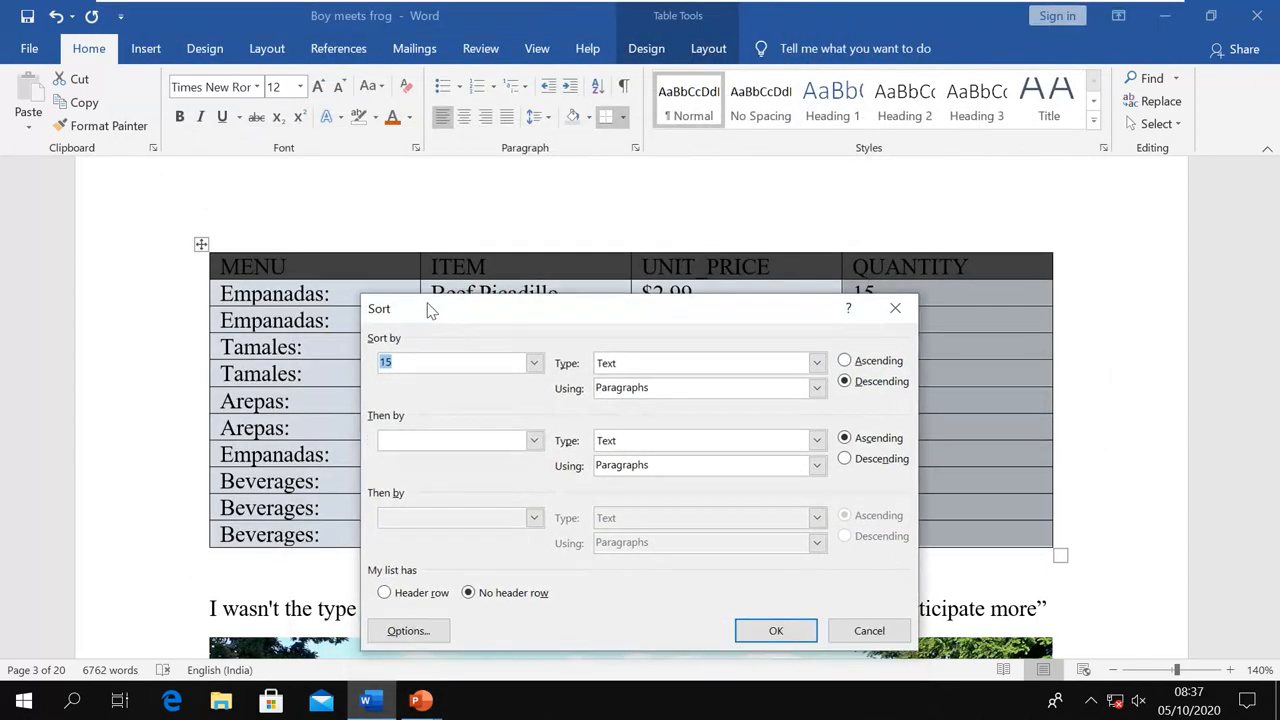
{"action": "left_click", "coordinate": [534, 365]}
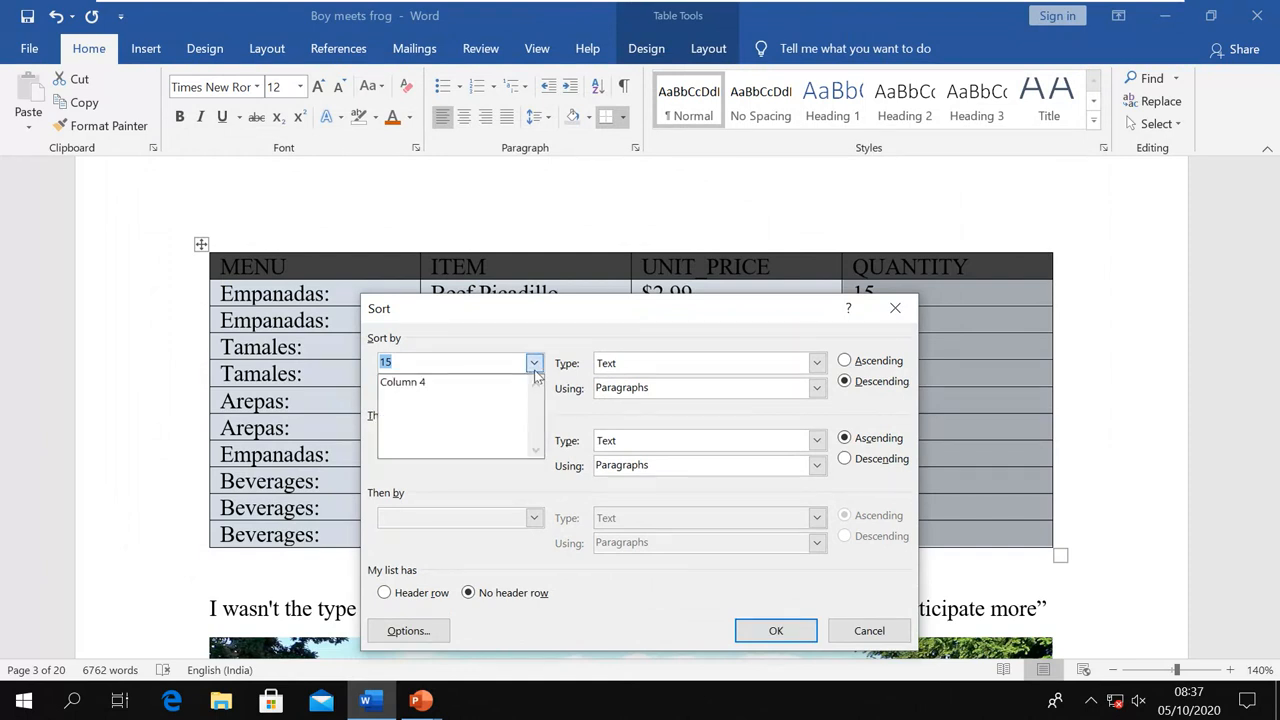
{"action": "left_click", "coordinate": [421, 392]}
{"action": "left_click_drag", "start_coordinate": [571, 314], "coordinate": [557, 366]}
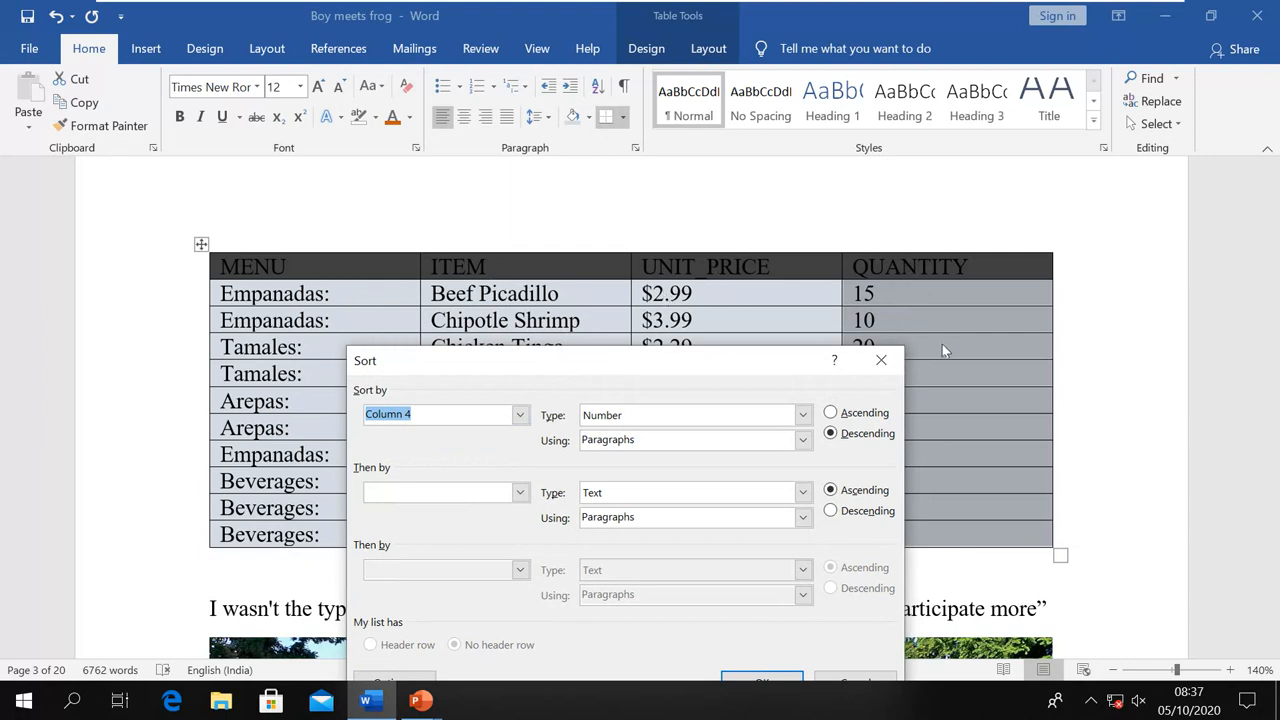
{"action": "left_click_drag", "start_coordinate": [529, 374], "coordinate": [447, 251]}
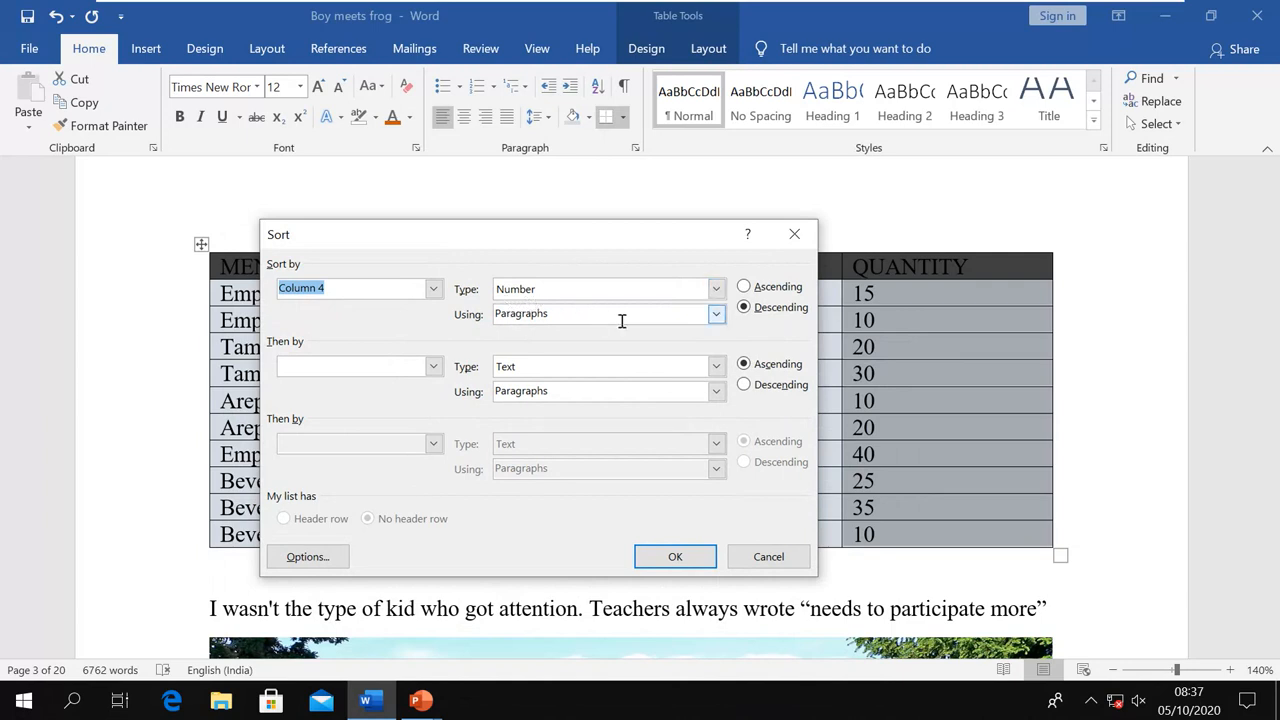
{"action": "left_click", "coordinate": [744, 288]}
{"action": "left_click", "coordinate": [743, 308]}
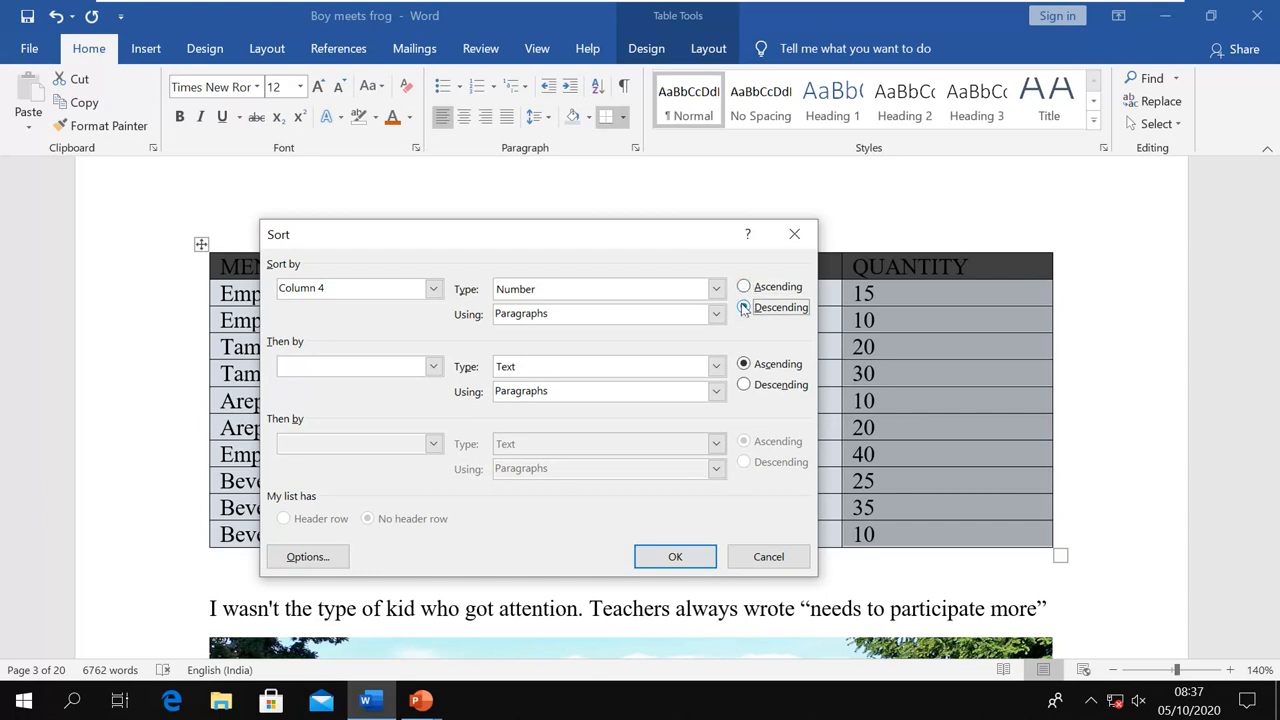
{"action": "left_click", "coordinate": [744, 288]}
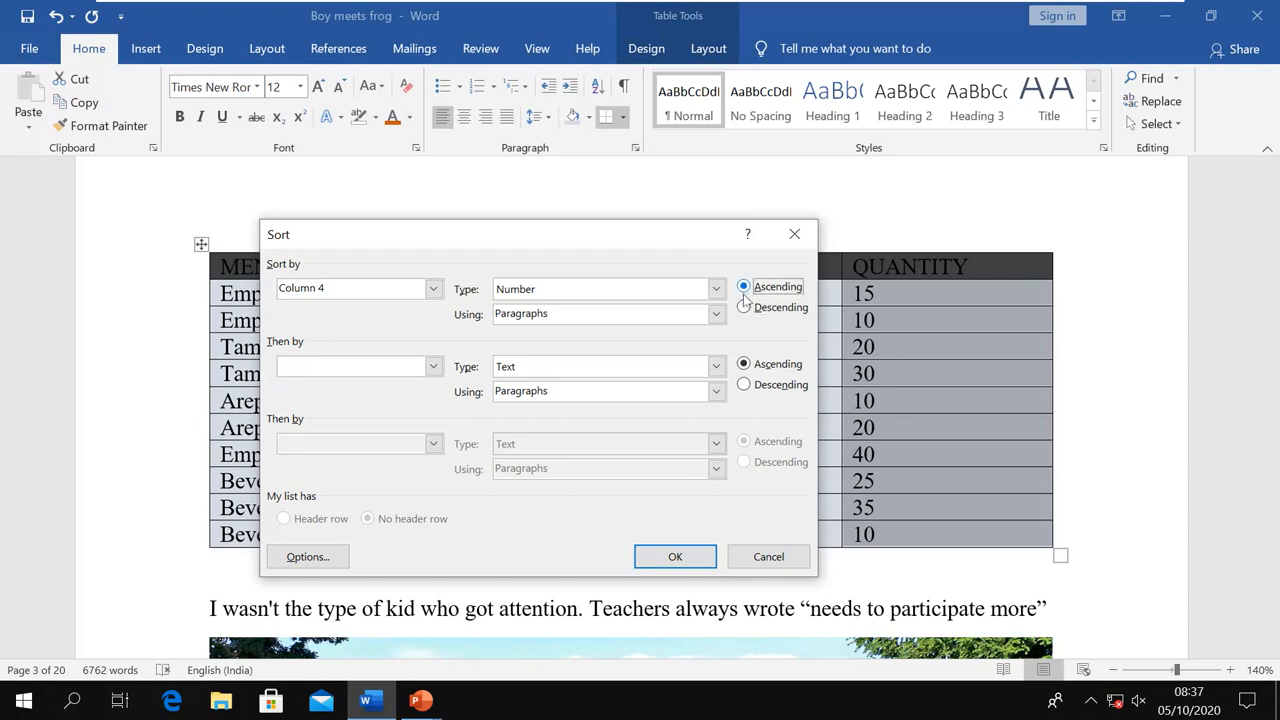
{"action": "left_click", "coordinate": [675, 557]}
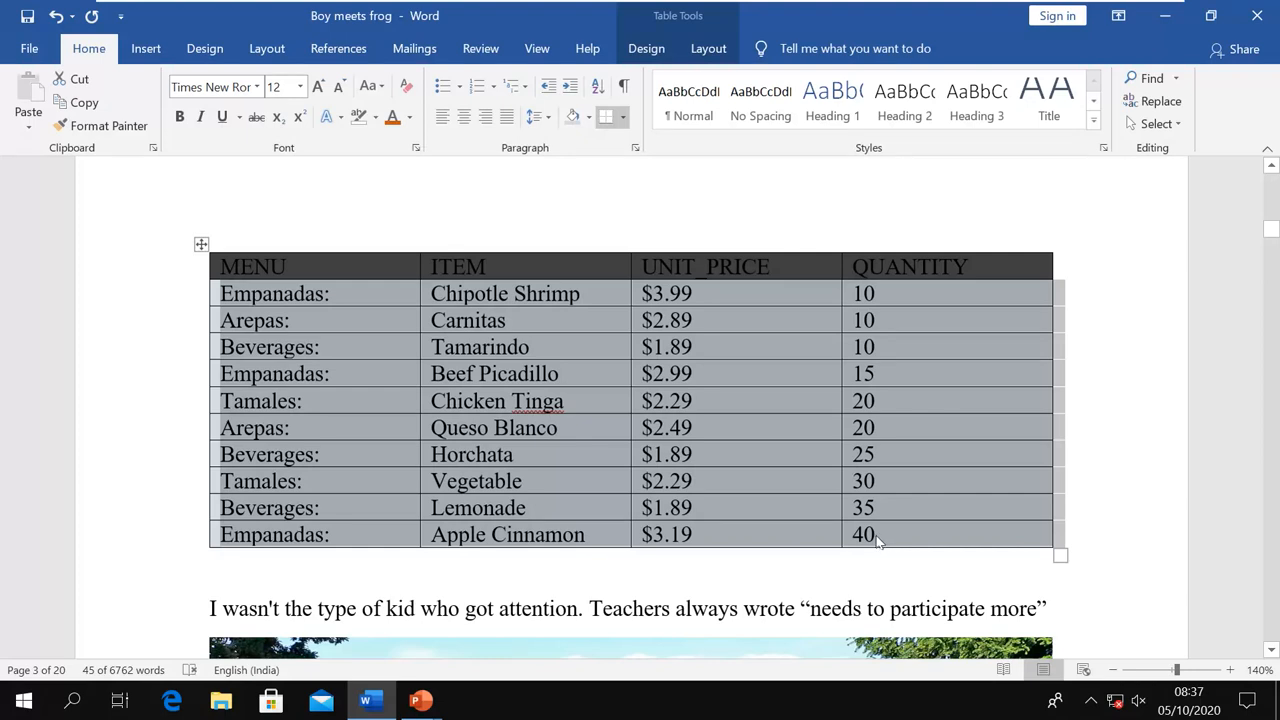
Sort the menu table's item rows by the MENU column (Column 1) as text in descending order, and deselect the table
{"action": "left_click", "coordinate": [597, 86]}
{"action": "left_click", "coordinate": [432, 288]}
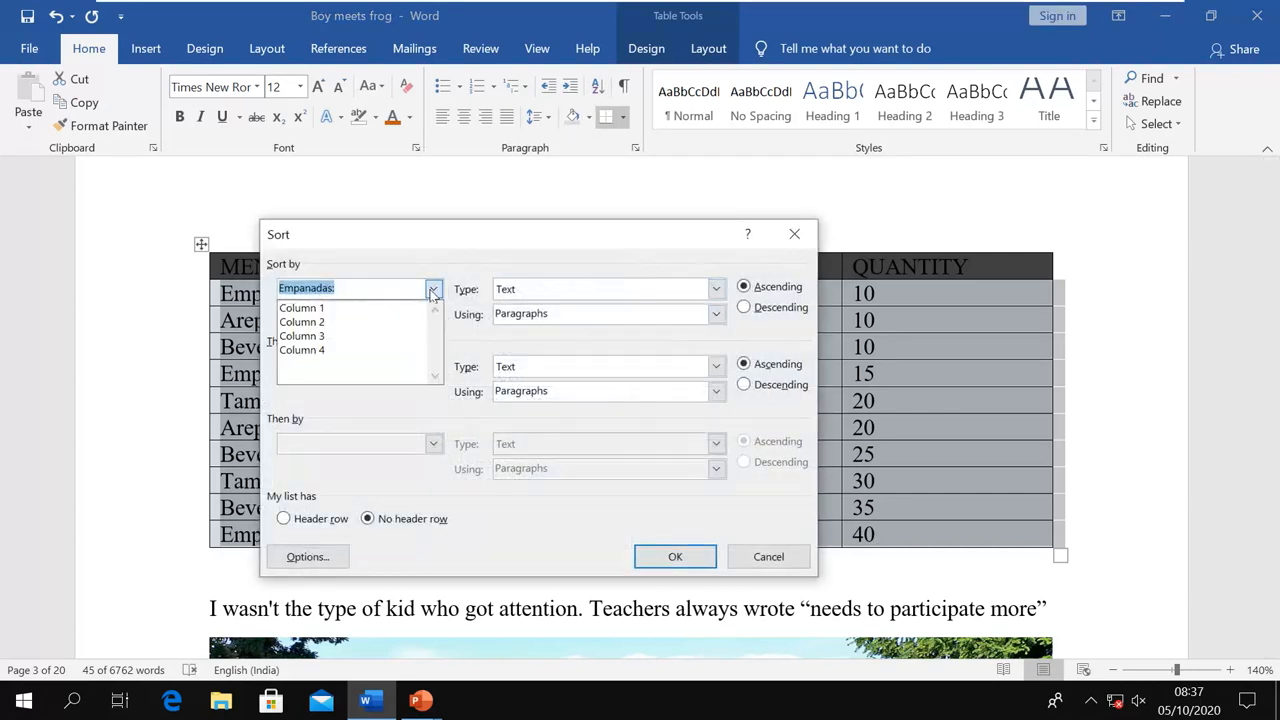
{"action": "left_click", "coordinate": [325, 310]}
{"action": "left_click_drag", "start_coordinate": [394, 241], "coordinate": [594, 241]}
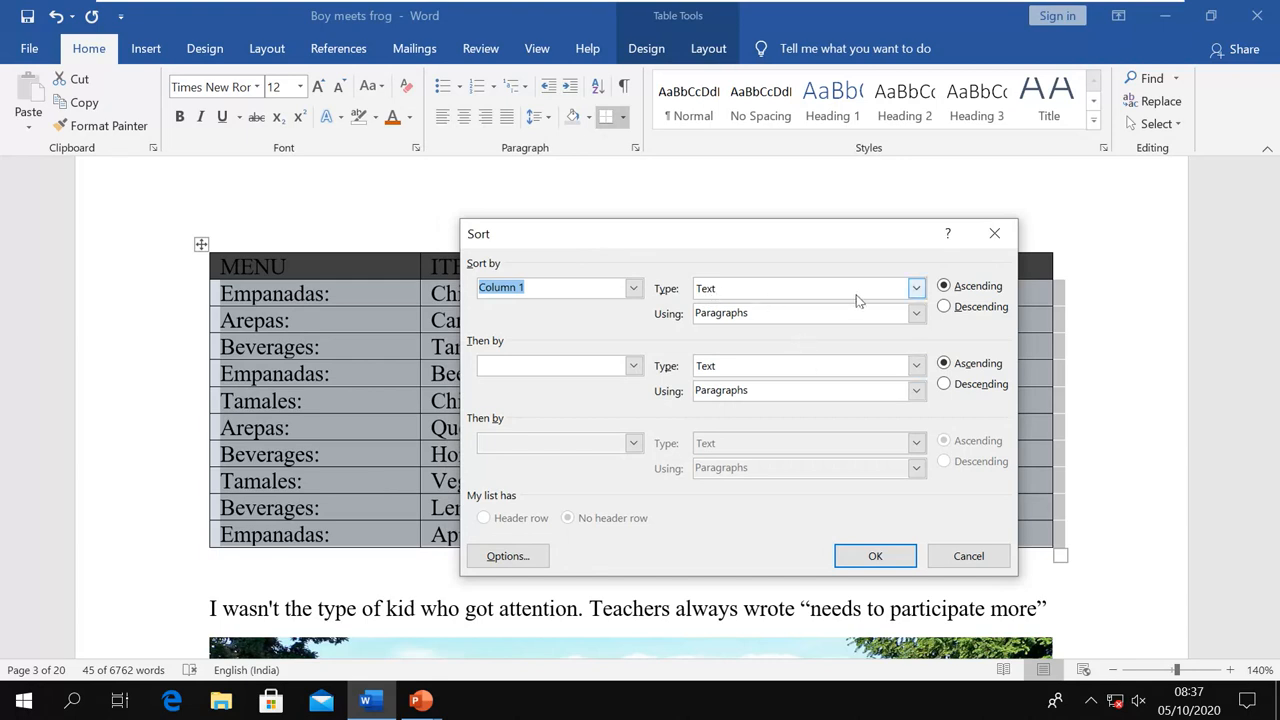
{"action": "left_click", "coordinate": [916, 288]}
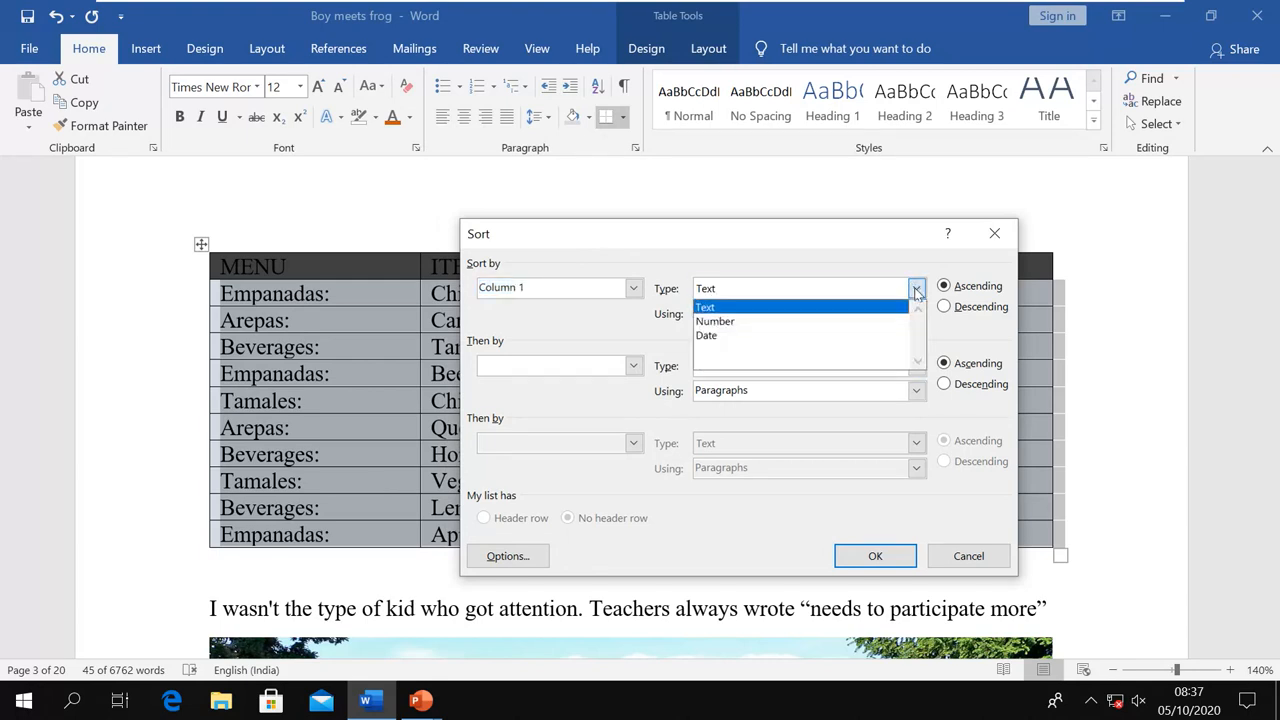
{"action": "left_click", "coordinate": [708, 307]}
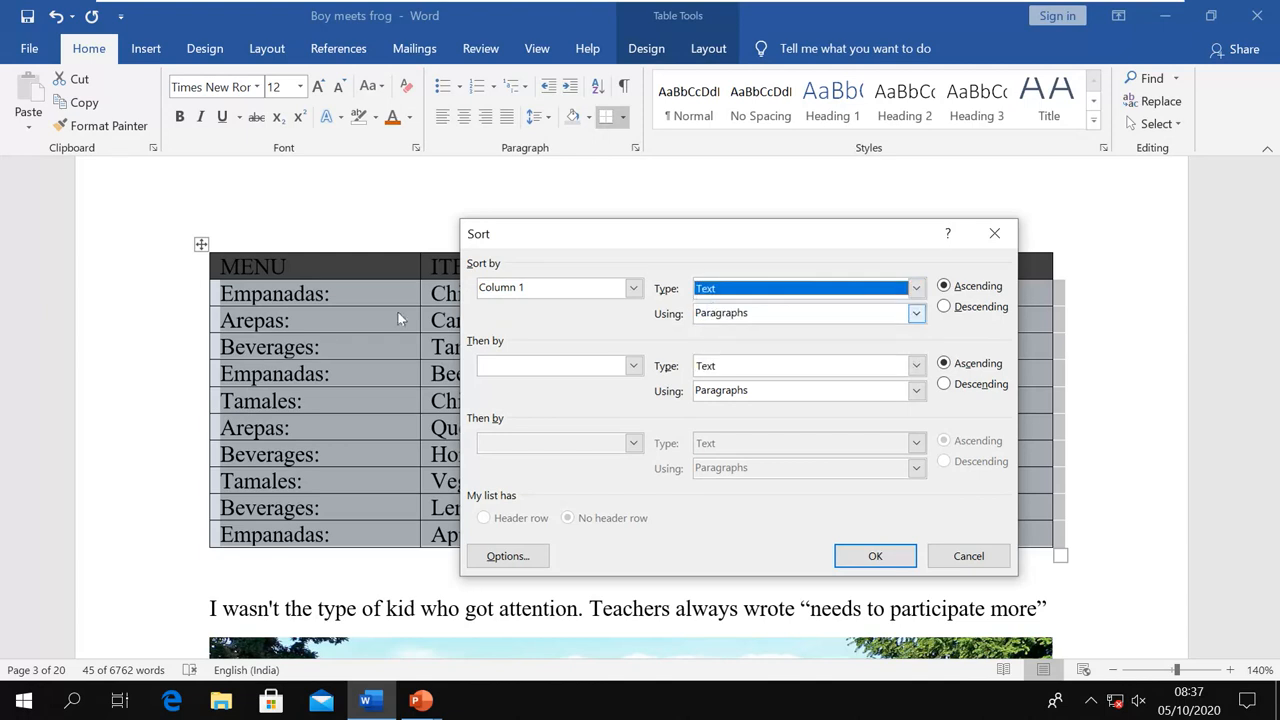
{"action": "left_click", "coordinate": [944, 307]}
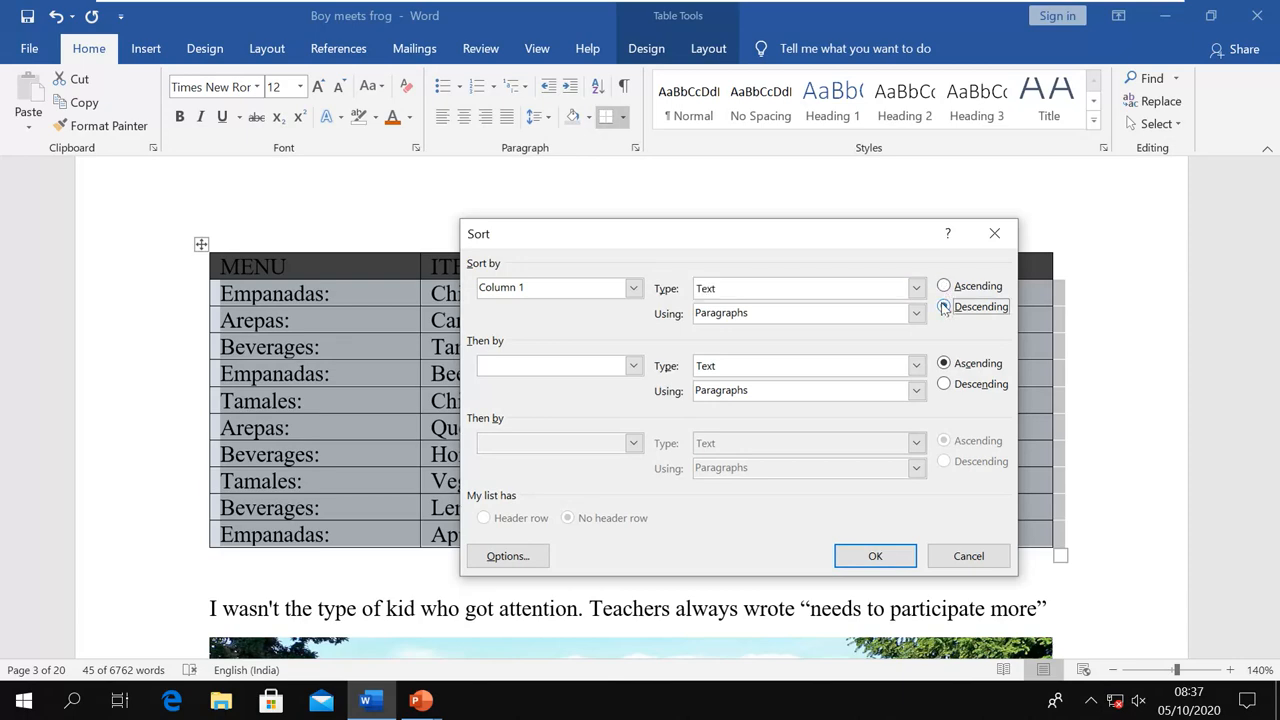
{"action": "left_click", "coordinate": [862, 557]}
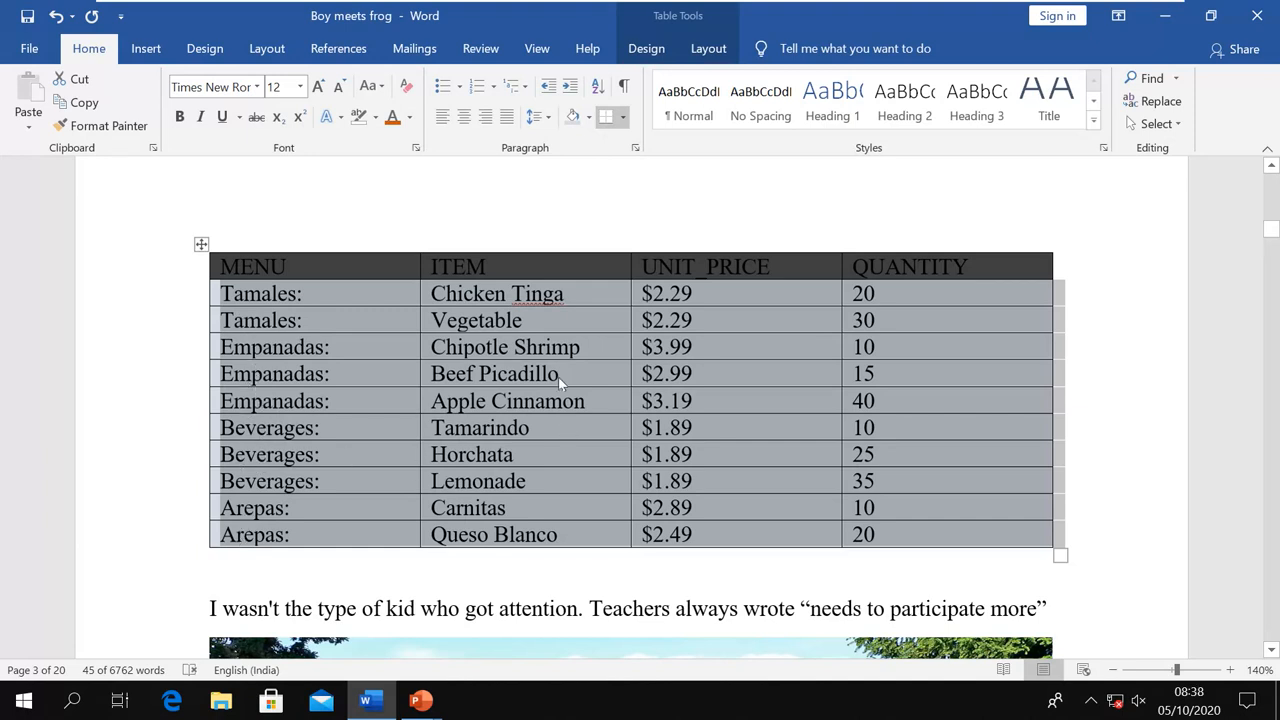
{"action": "left_click", "coordinate": [1153, 394]}
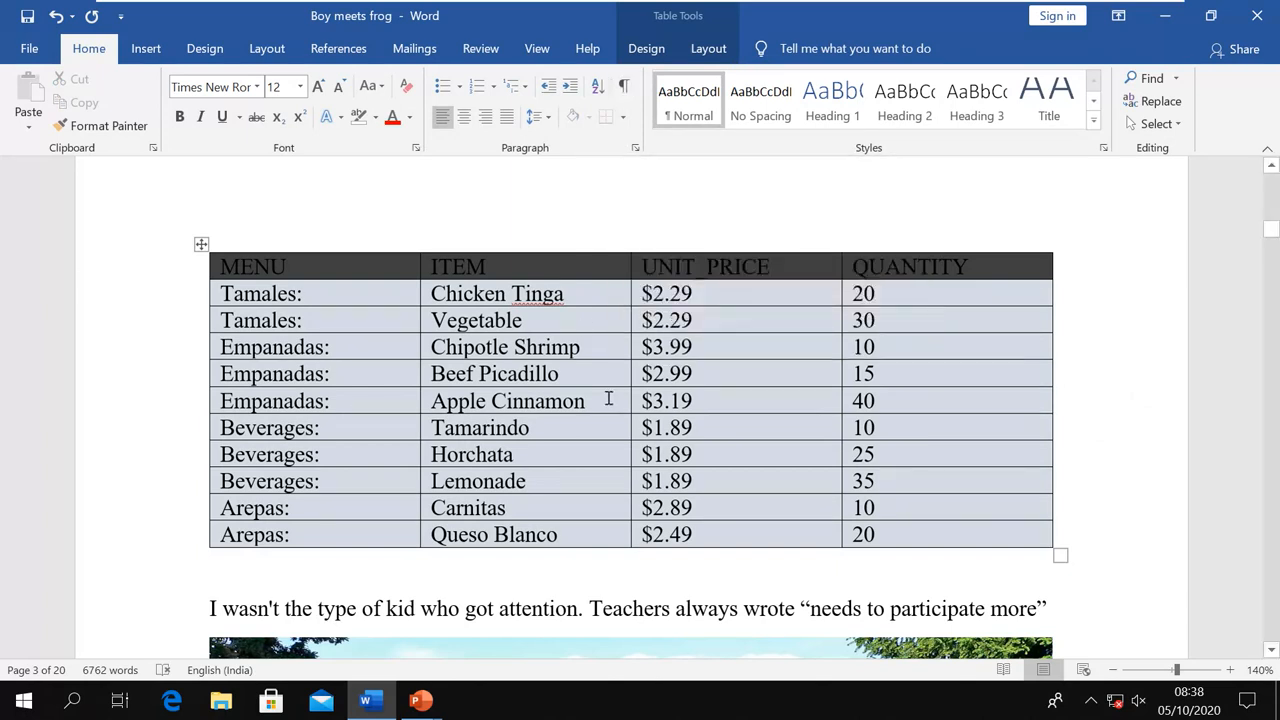
Insert four tabs followed by a run of spaces after the second BOY MEETS FROG line on the first story page
{"action": "scroll", "coordinate": [608, 398], "scroll_direction": "up", "scroll_amount": 10}
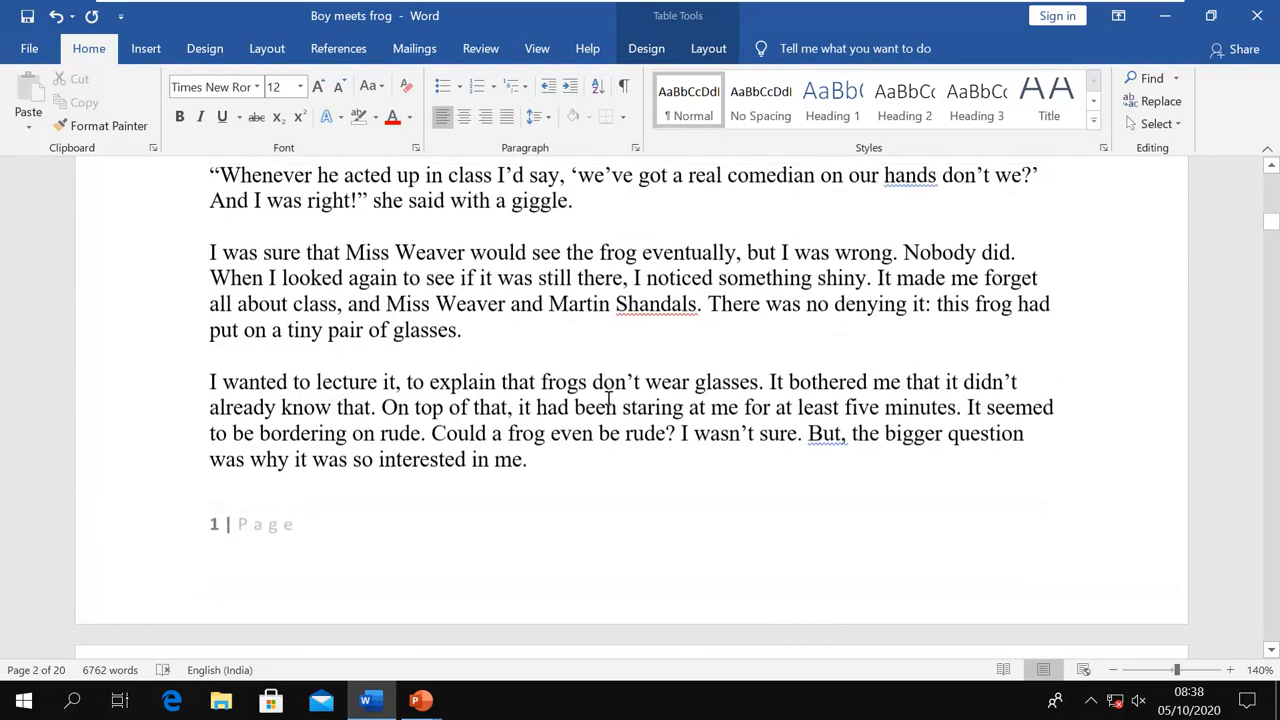
{"action": "scroll", "coordinate": [608, 398], "scroll_direction": "up", "scroll_amount": 6}
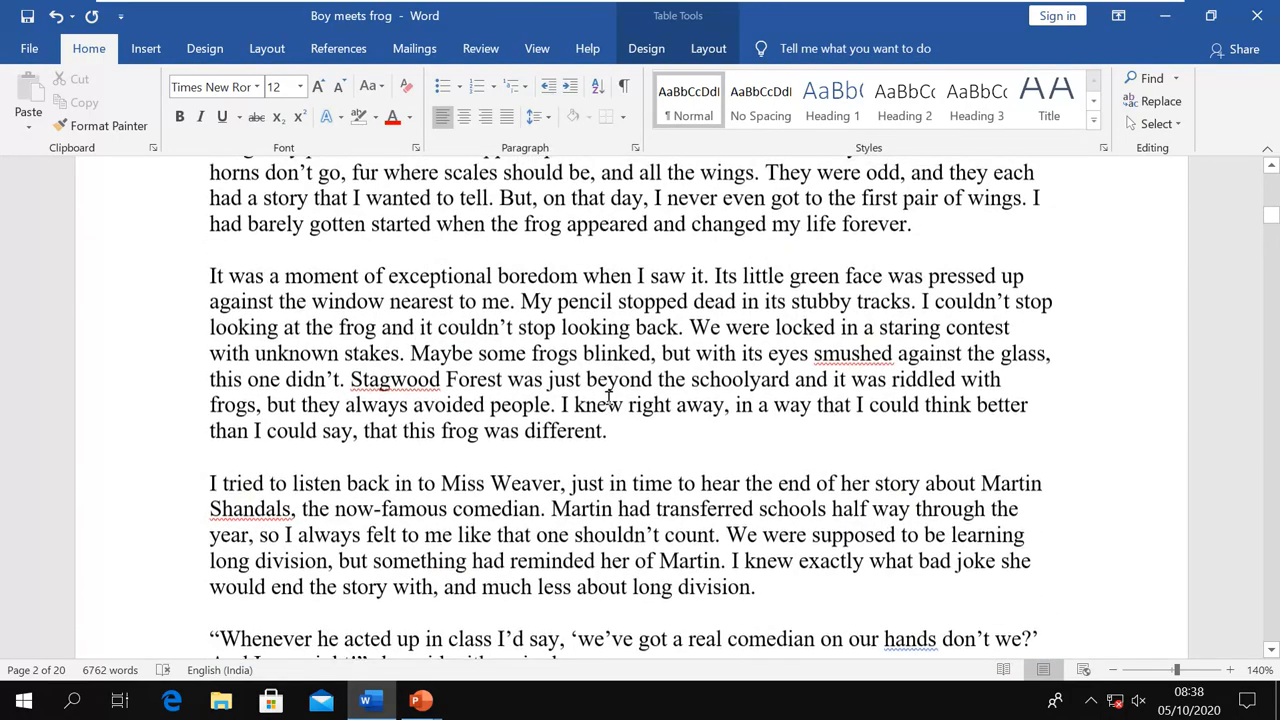
{"action": "scroll", "coordinate": [608, 398], "scroll_direction": "up", "scroll_amount": 8}
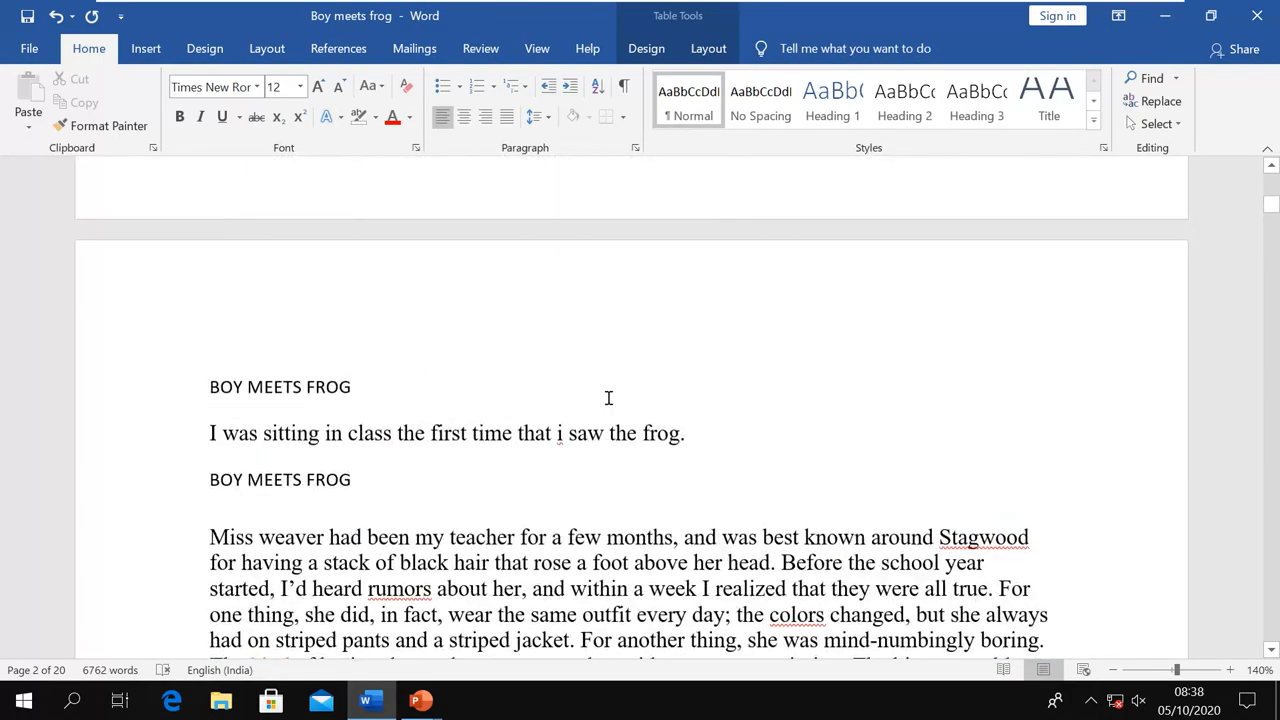
{"action": "left_click", "coordinate": [373, 511]}
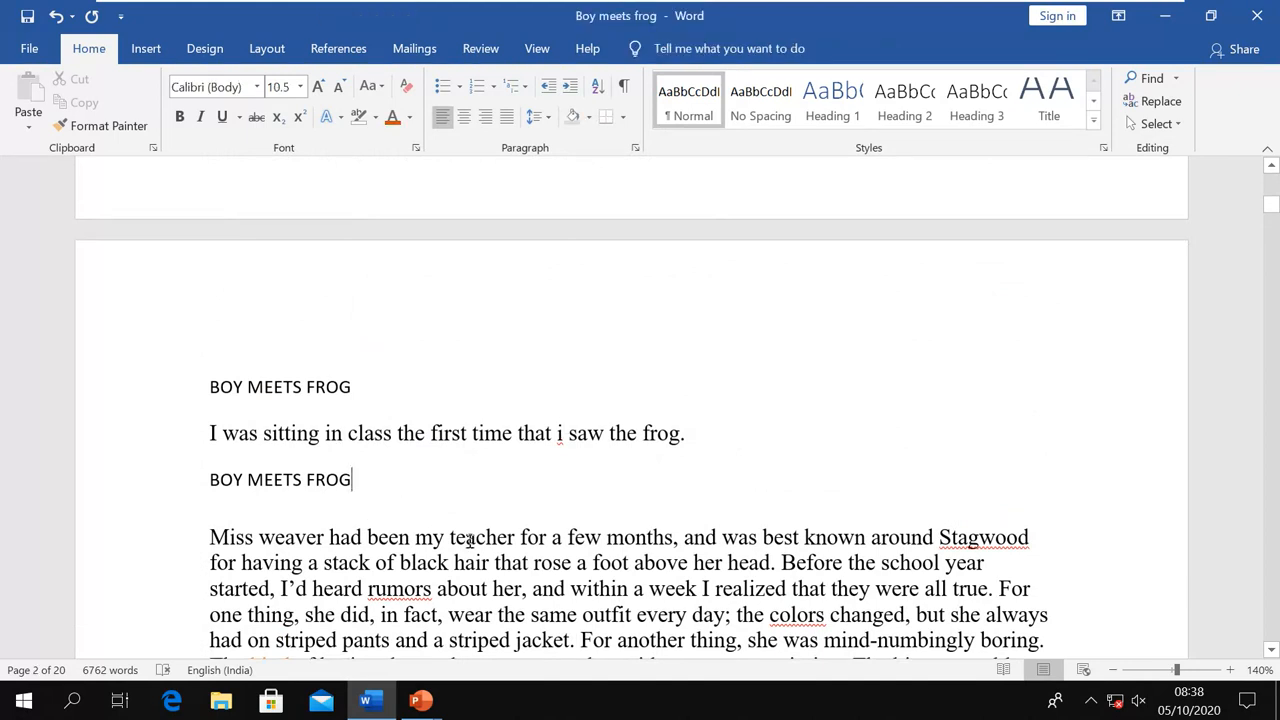
{"action": "key", "text": "Tab"}
{"action": "key", "text": "Tab"}
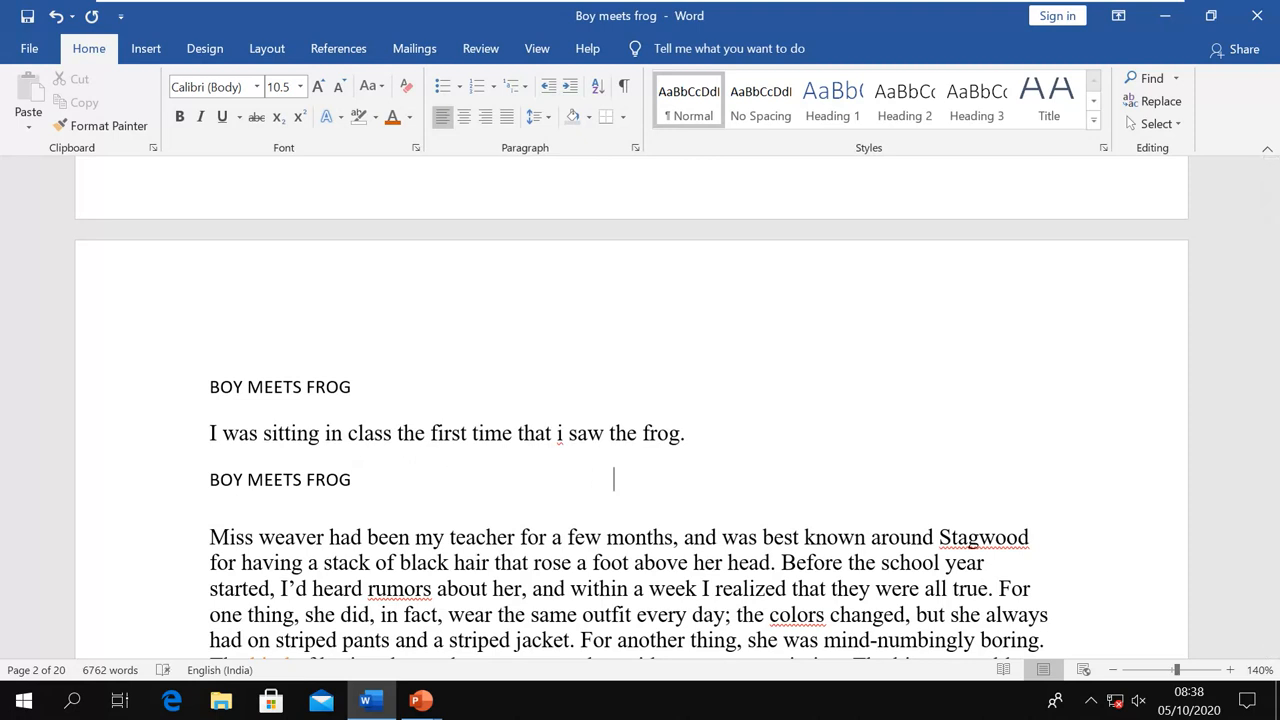
{"action": "key", "text": "Tab"}
{"action": "key", "text": "Tab"}
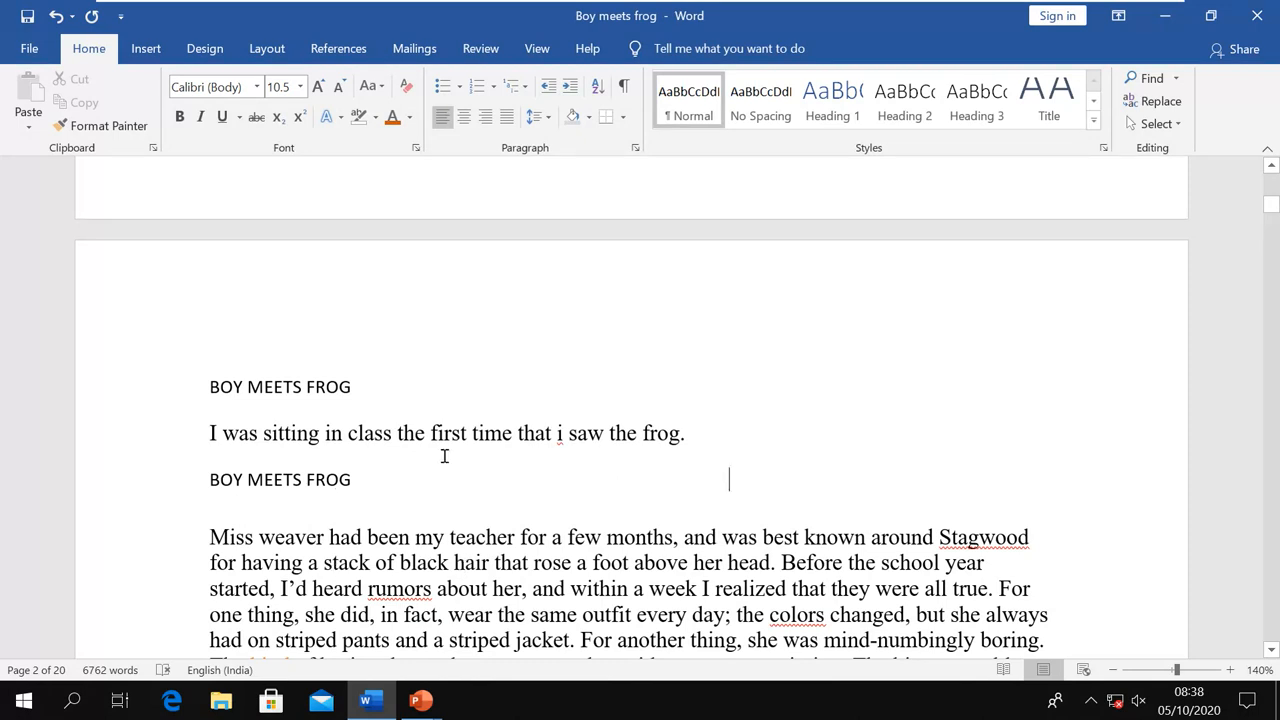
Show the formatting marks and highlight the paragraph mark ending the second BOY MEETS FROG line
{"action": "left_click", "coordinate": [623, 87]}
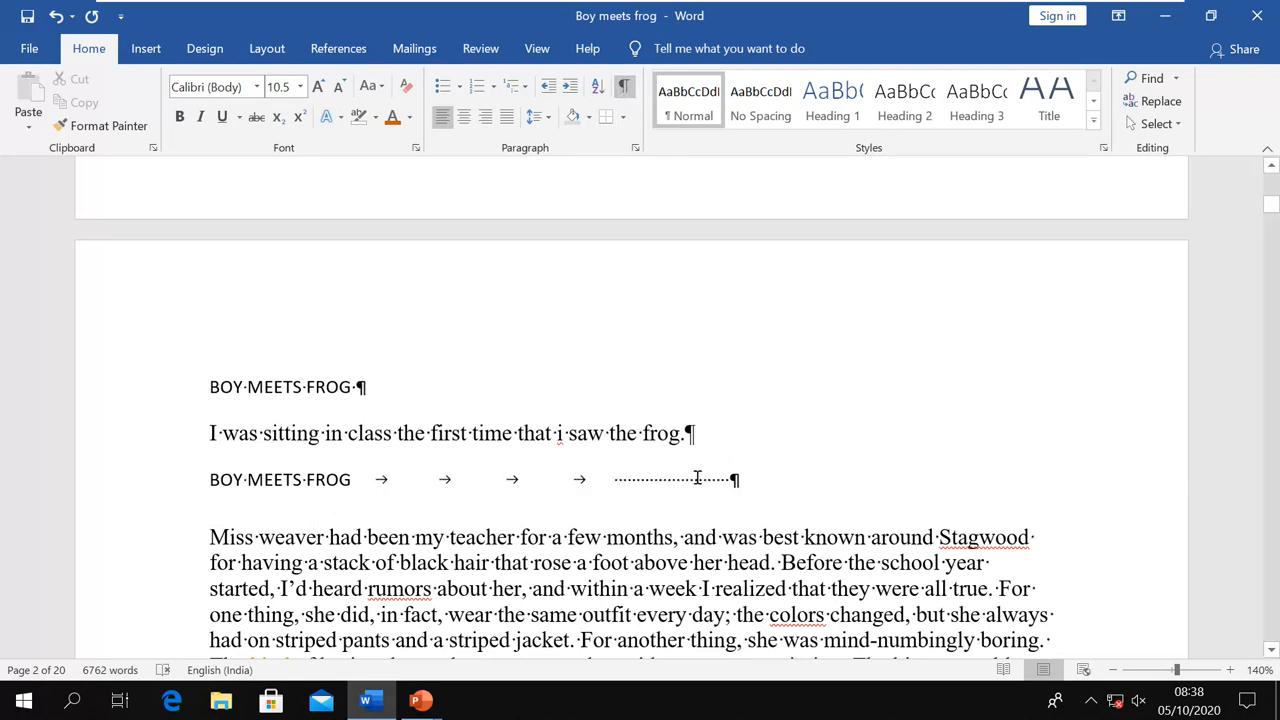
{"action": "left_click_drag", "start_coordinate": [733, 479], "coordinate": [749, 496]}
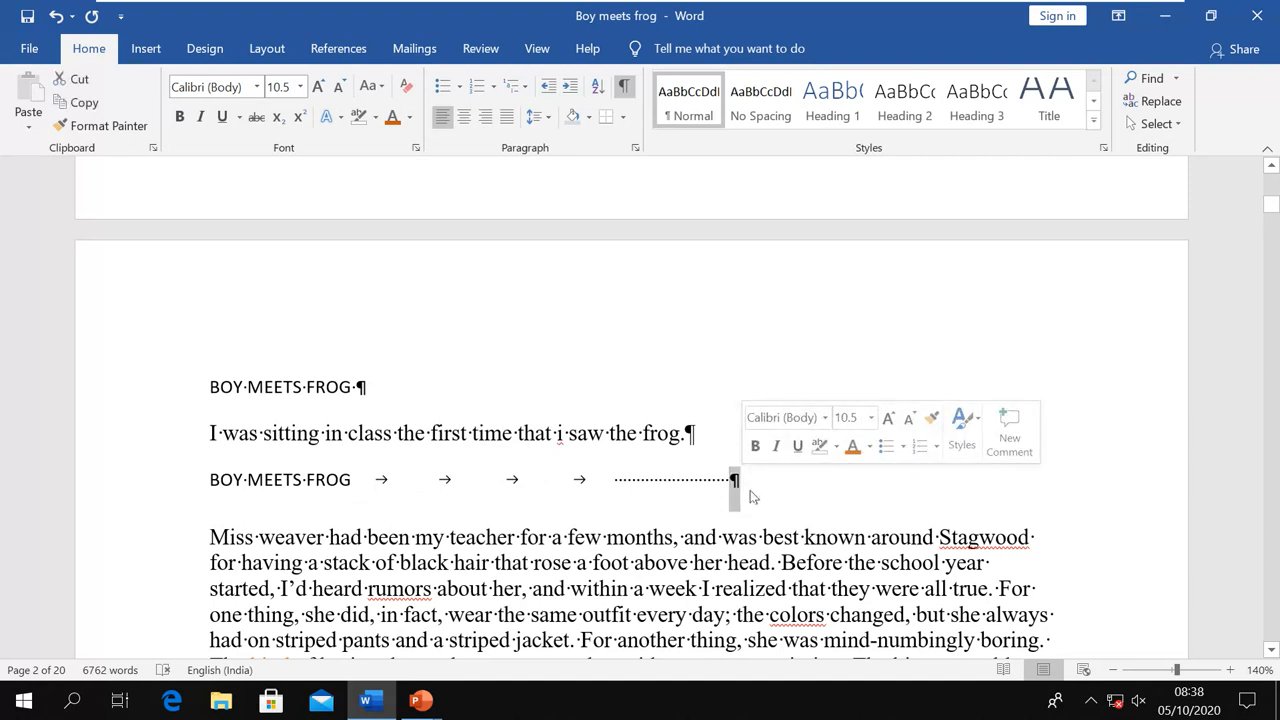
{"action": "left_click", "coordinate": [749, 494]}
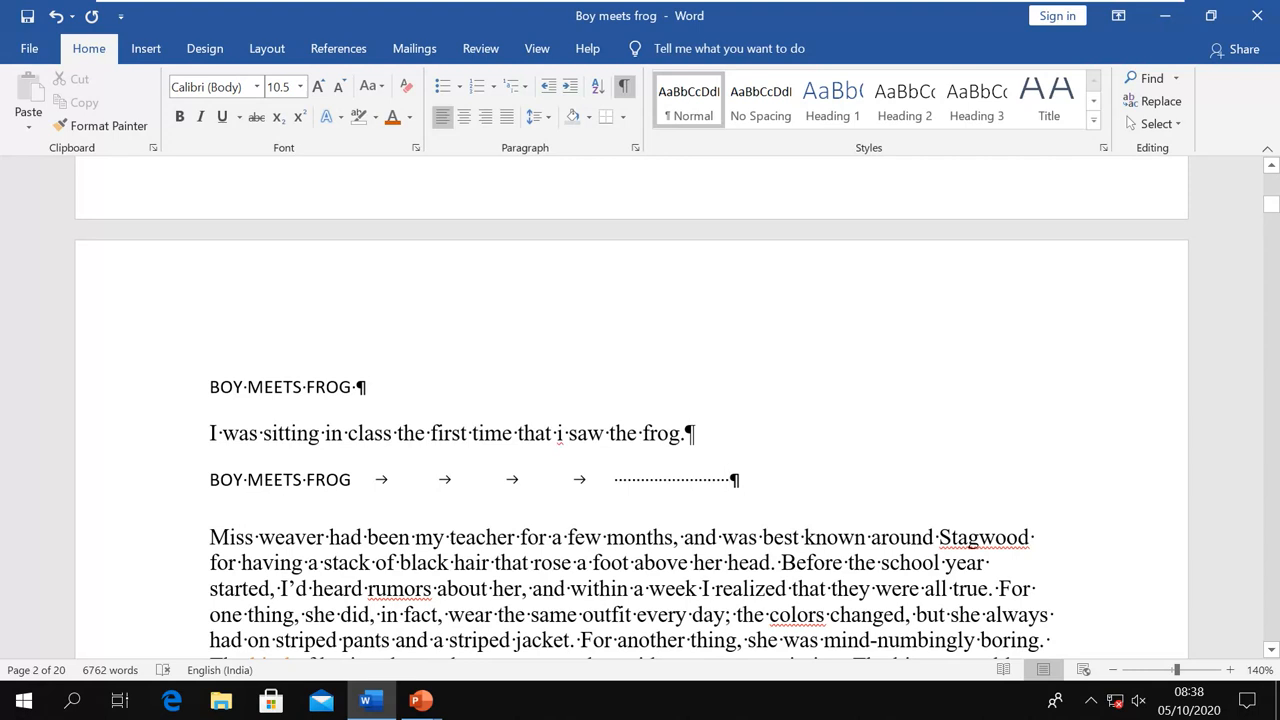
Delete the tabs and spaces after the second BOY MEETS FROG line, continuing back until only "BOY M" is left
{"action": "key", "text": "Tab"}
{"action": "key", "text": "Tab"}
{"action": "key", "text": "Tab"}
{"action": "key", "text": "BackSpace"}
{"action": "key", "text": "BackSpace"}
{"action": "key", "text": "BackSpace"}
{"action": "key", "text": "BackSpace"}
{"action": "key", "text": "BackSpace"}
{"action": "key", "text": "BackSpace"}
{"action": "key", "text": "BackSpace"}
{"action": "key", "text": "BackSpace"}
{"action": "key", "text": "BackSpace"}
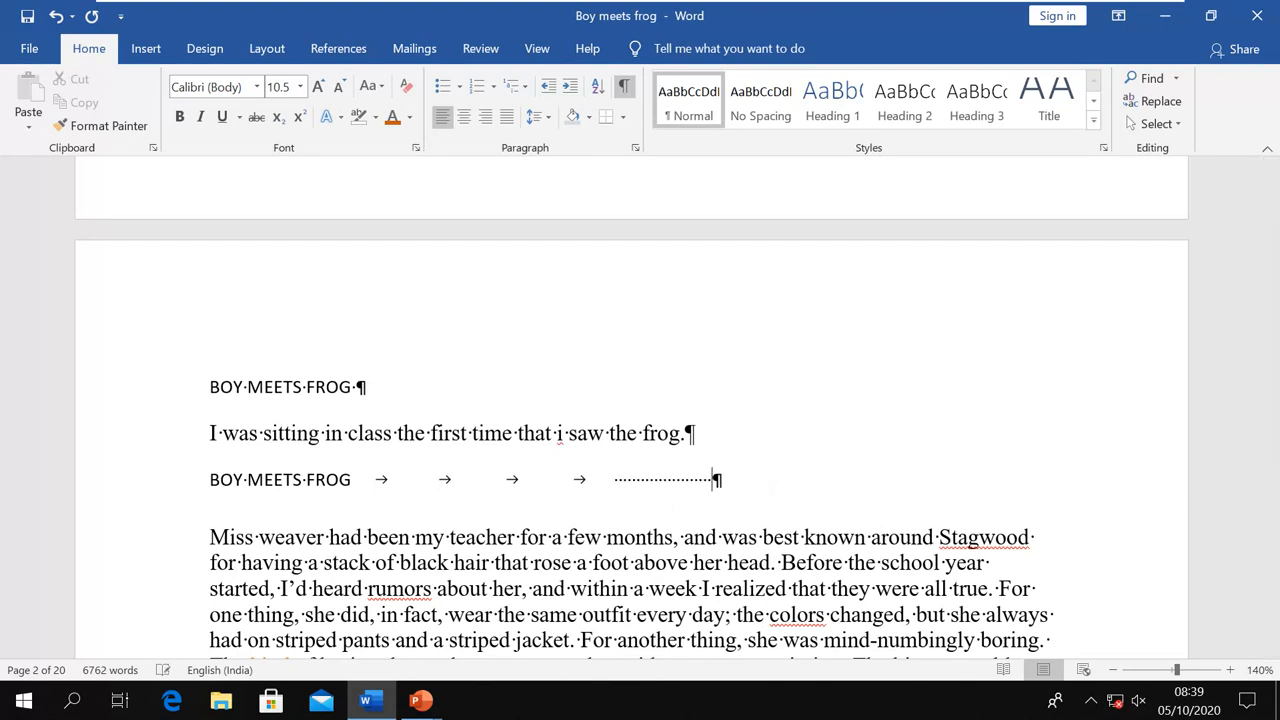
{"action": "key", "text": "BackSpace"}
{"action": "key", "text": "BackSpace"}
{"action": "key", "text": "BackSpace"}
{"action": "key", "text": "BackSpace"}
{"action": "key", "text": "BackSpace"}
{"action": "key", "text": "BackSpace"}
{"action": "key", "text": "BackSpace"}
{"action": "key", "text": "BackSpace"}
{"action": "key", "text": "BackSpace"}
{"action": "key", "text": "BackSpace"}
{"action": "key", "text": "BackSpace"}
{"action": "key", "text": "BackSpace"}
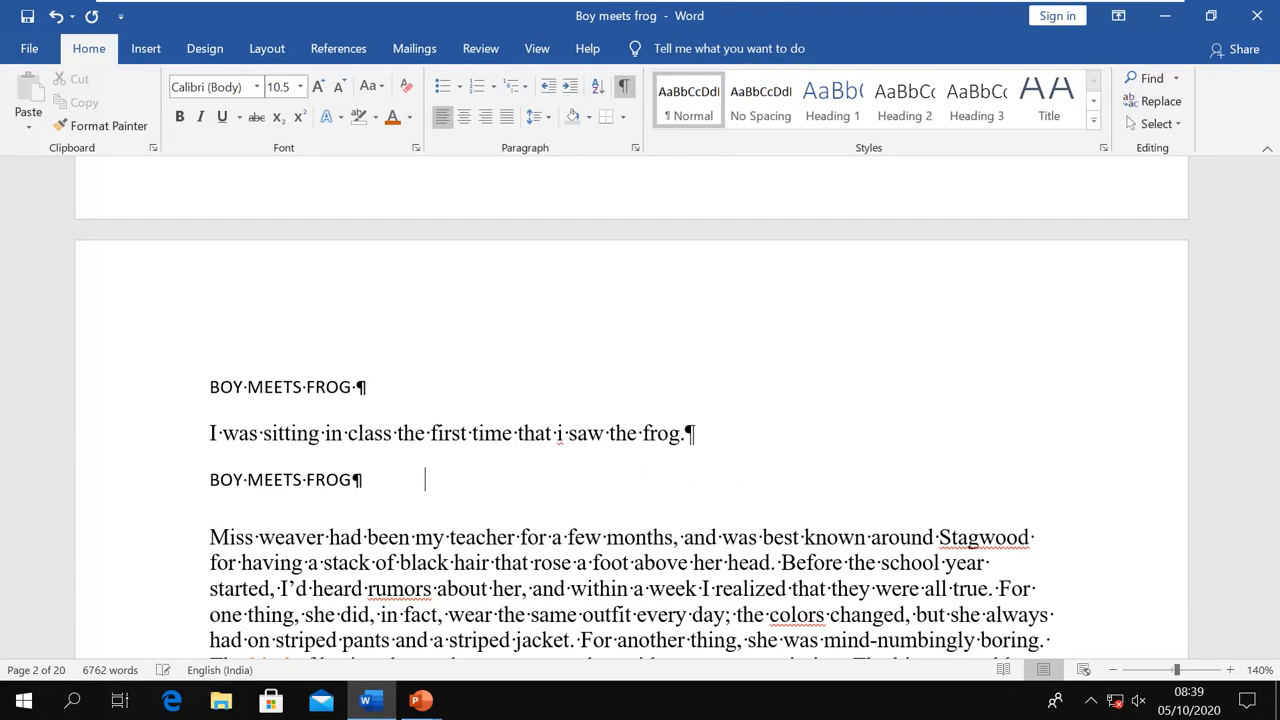
{"action": "key", "text": "BackSpace"}
{"action": "key", "text": "BackSpace"}
{"action": "key", "text": "BackSpace"}
{"action": "key", "text": "BackSpace"}
{"action": "key", "text": "BackSpace"}
{"action": "key", "text": "BackSpace"}
{"action": "key", "text": "BackSpace"}
{"action": "key", "text": "BackSpace"}
{"action": "key", "text": "BackSpace"}
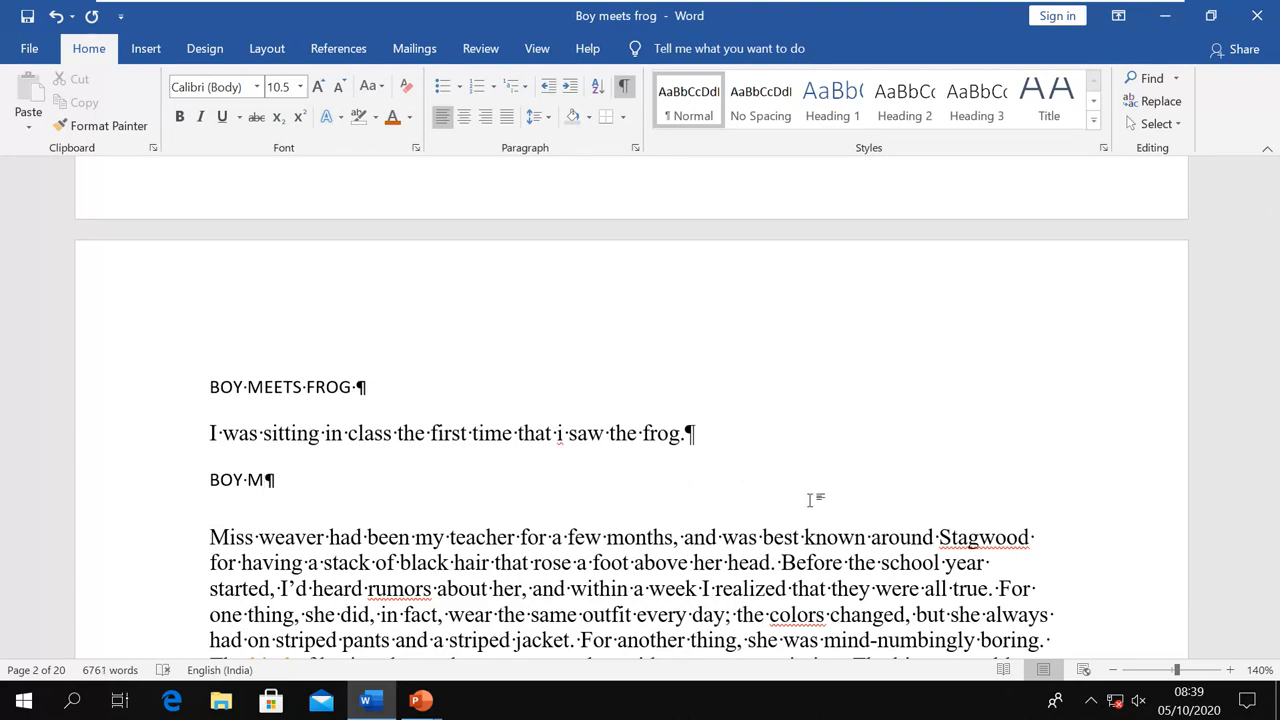
Examine the formatting marks down to the page break below the "some kid" paragraph, and hide the marks
{"action": "scroll", "coordinate": [868, 490], "scroll_direction": "down", "scroll_amount": 15}
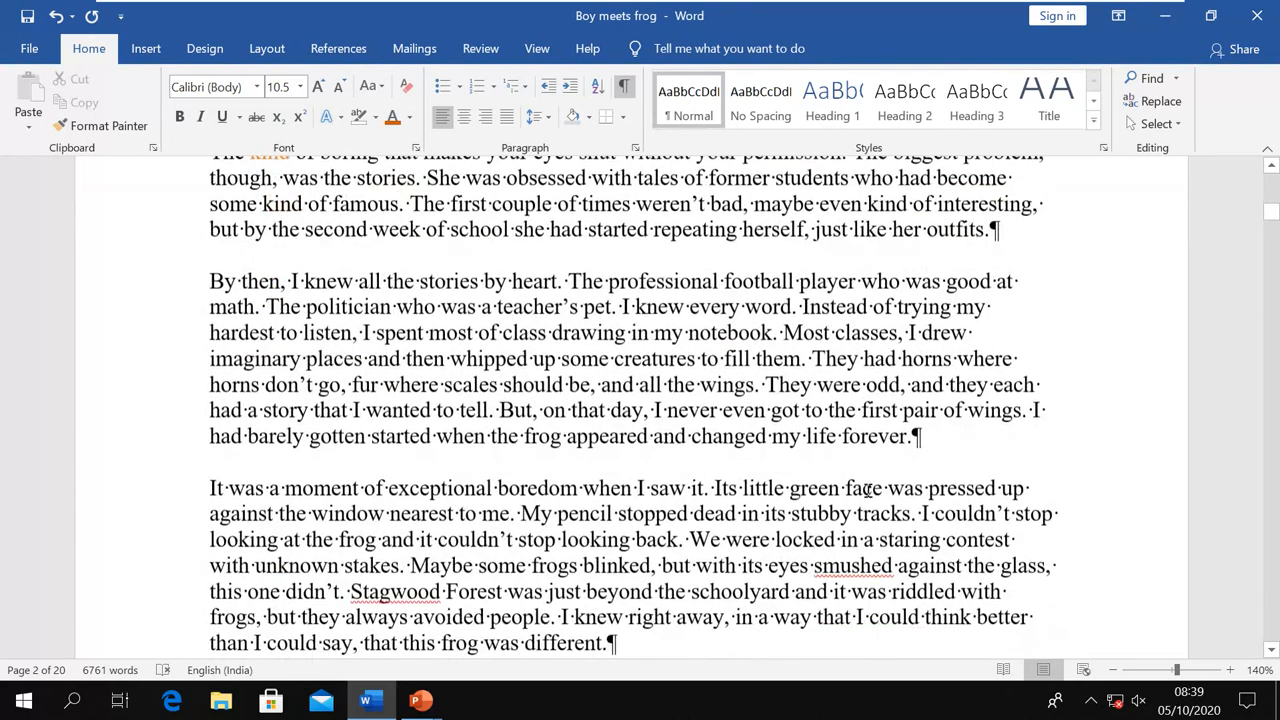
{"action": "scroll", "coordinate": [868, 490], "scroll_direction": "down", "scroll_amount": 20}
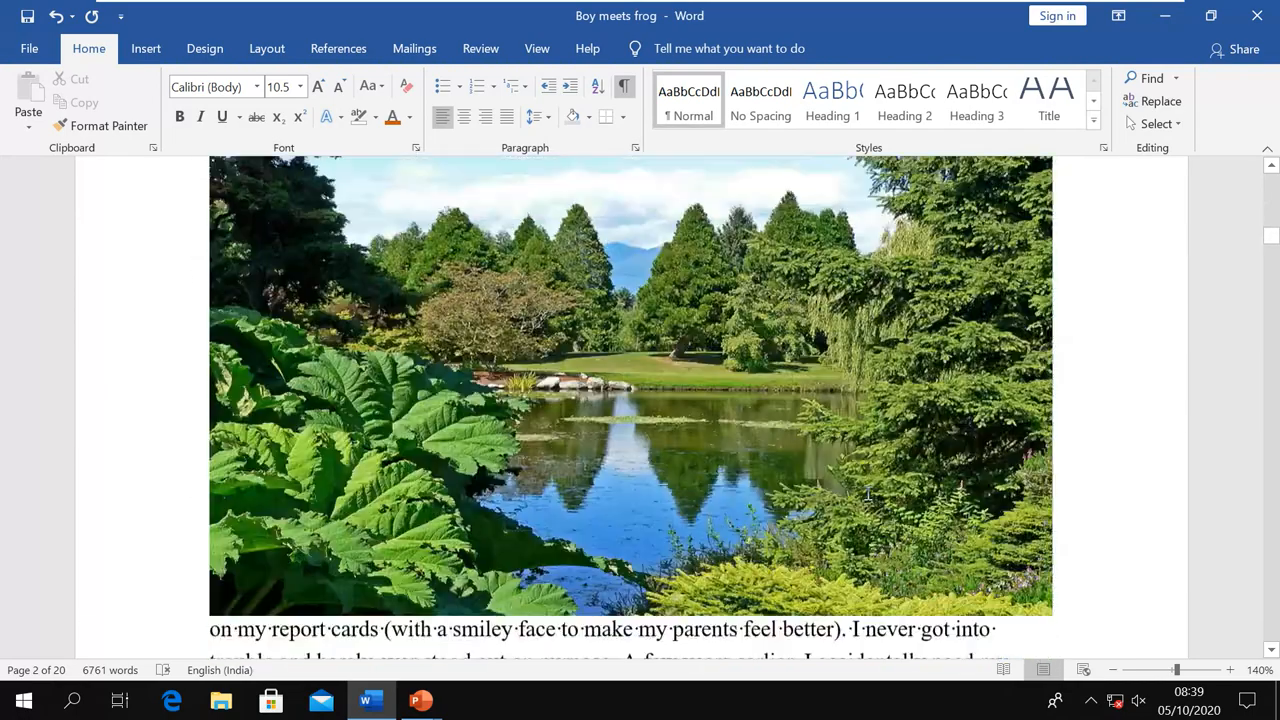
{"action": "scroll", "coordinate": [860, 495], "scroll_direction": "down", "scroll_amount": 3}
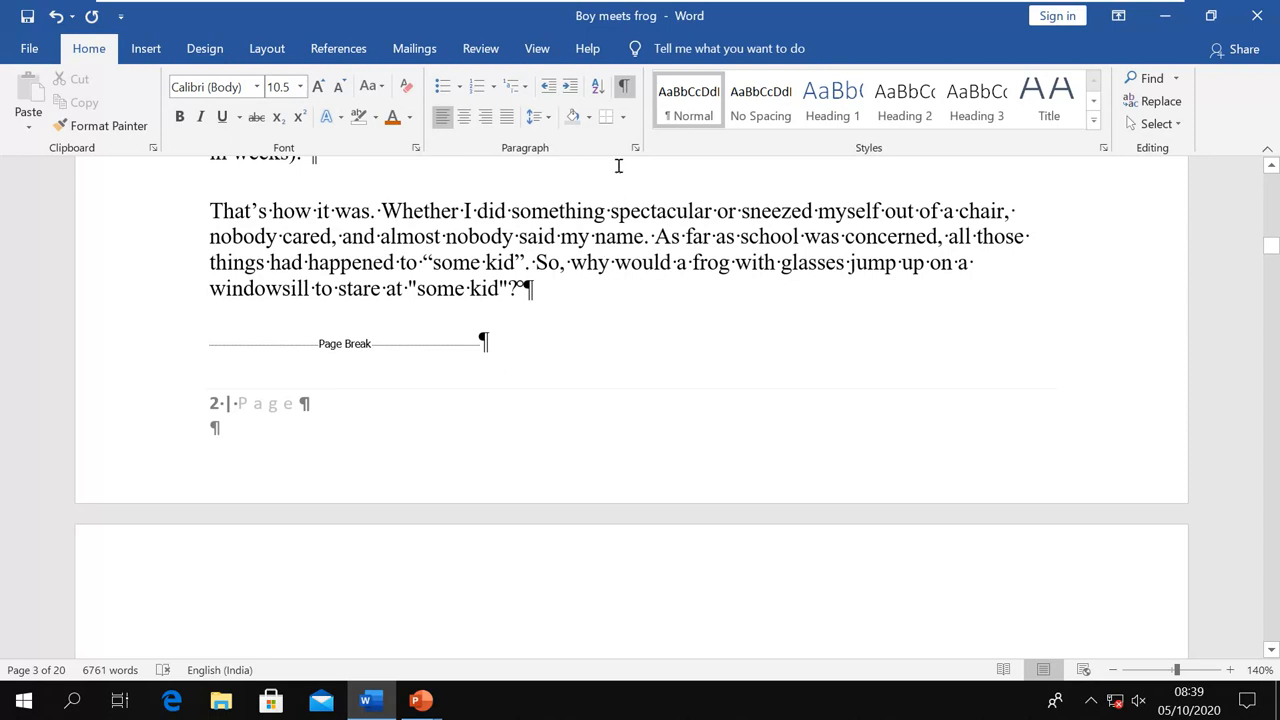
{"action": "left_click", "coordinate": [623, 86]}
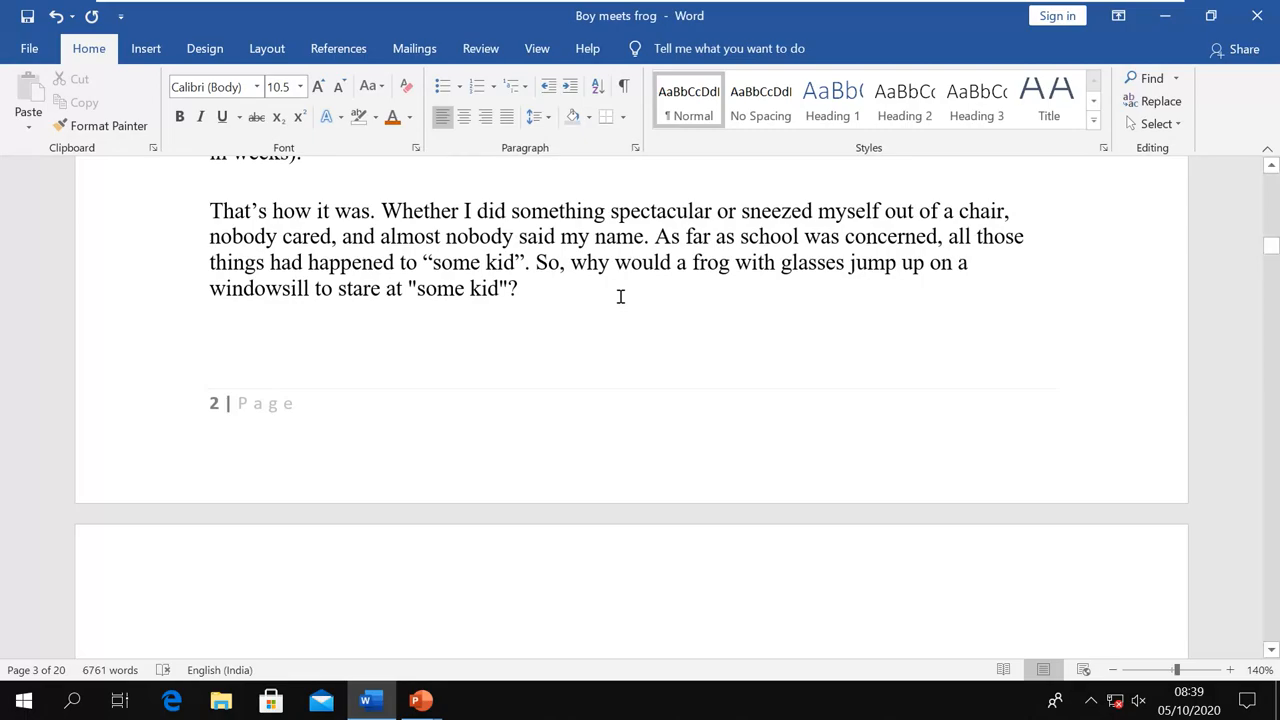
{"action": "scroll", "coordinate": [620, 297], "scroll_direction": "up", "scroll_amount": 15}
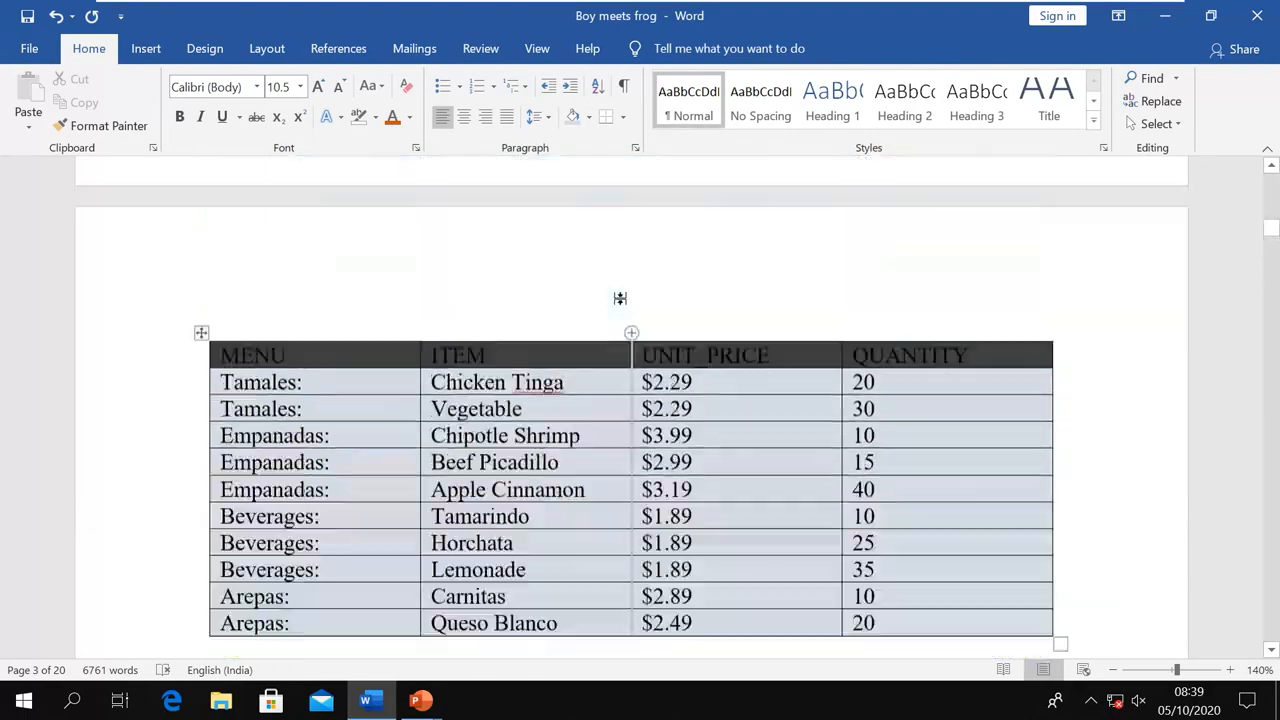
{"action": "scroll", "coordinate": [620, 297], "scroll_direction": "up", "scroll_amount": 10}
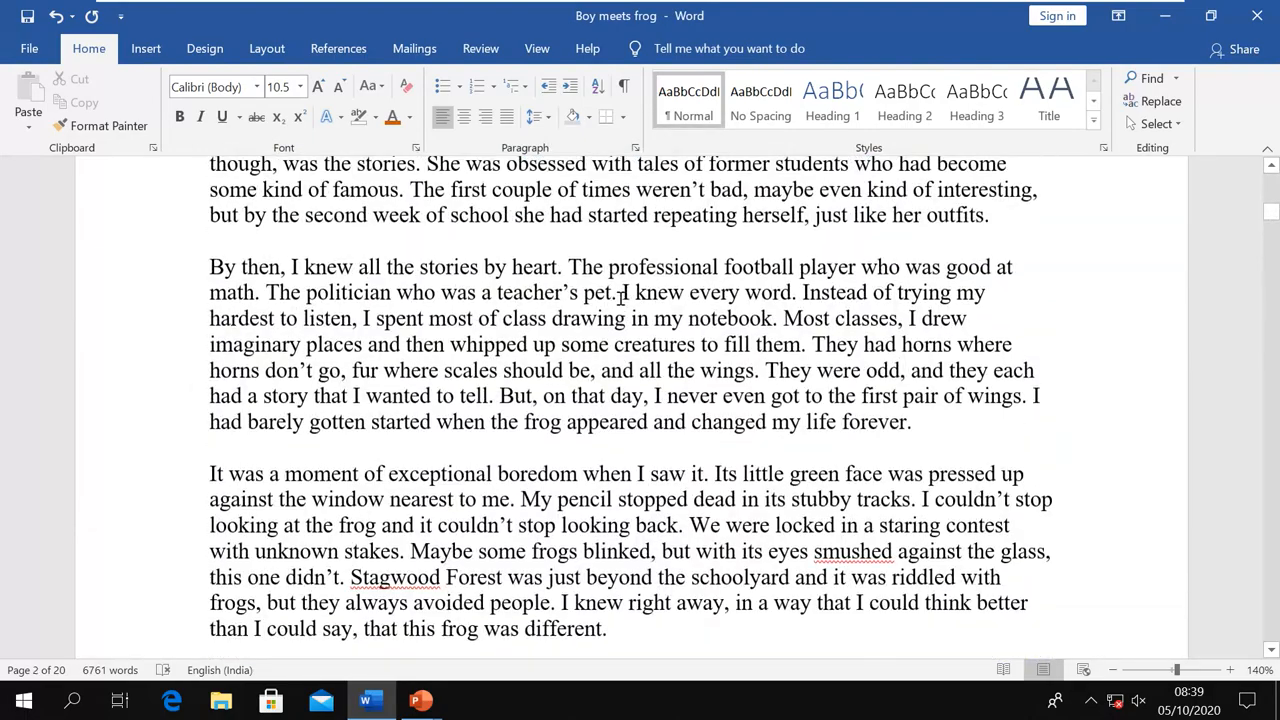
{"action": "scroll", "coordinate": [620, 297], "scroll_direction": "up", "scroll_amount": 6, "text": "ctrl"}
{"action": "scroll", "coordinate": [620, 297], "scroll_direction": "down", "scroll_amount": 8, "text": "ctrl"}
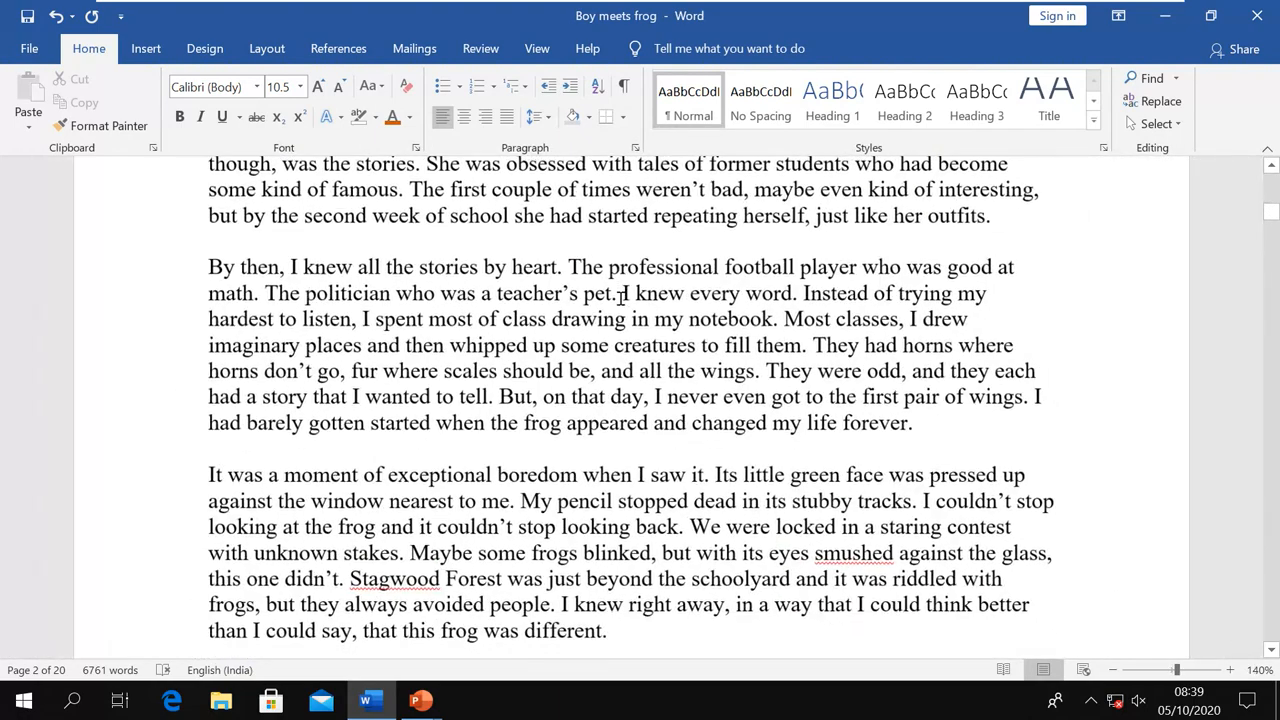
Complete the unfinished second line on the first story page so it reads BOY MEETS FROG
{"action": "scroll", "coordinate": [620, 297], "scroll_direction": "down", "scroll_amount": 1, "text": "ctrl"}
{"action": "scroll", "coordinate": [620, 298], "scroll_direction": "up", "scroll_amount": 5}
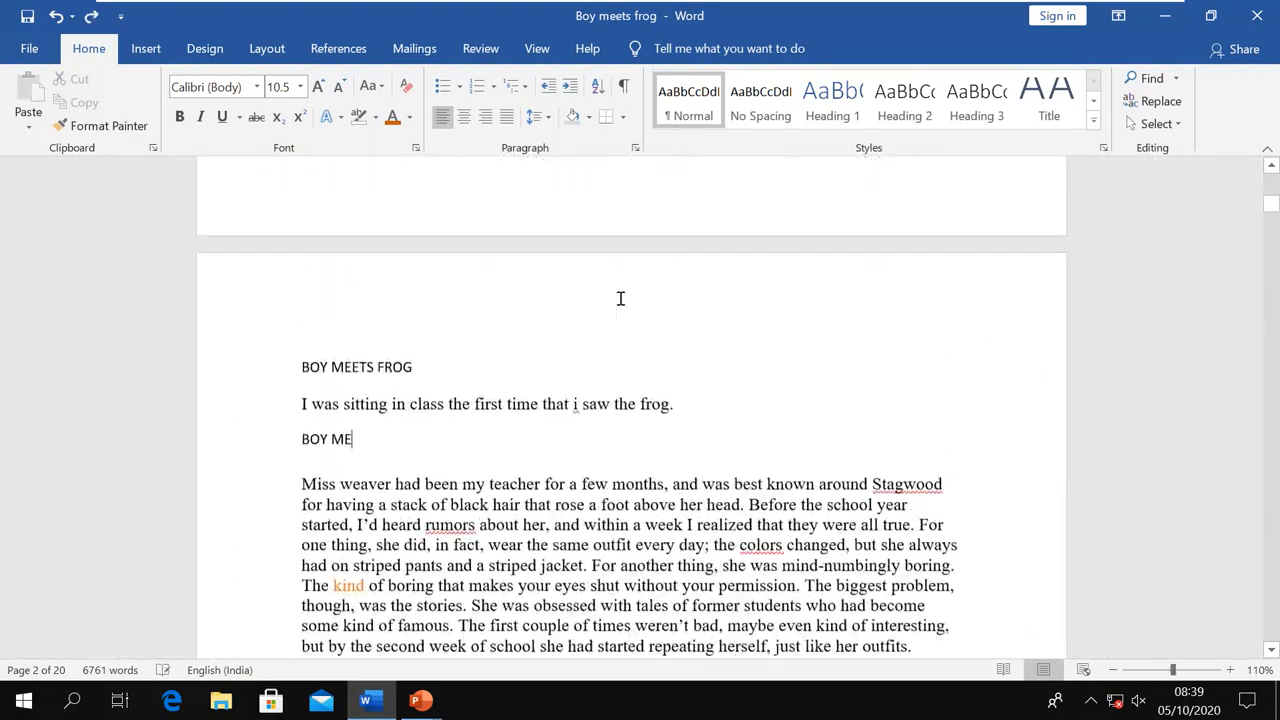
{"action": "type", "text": "FROG"}
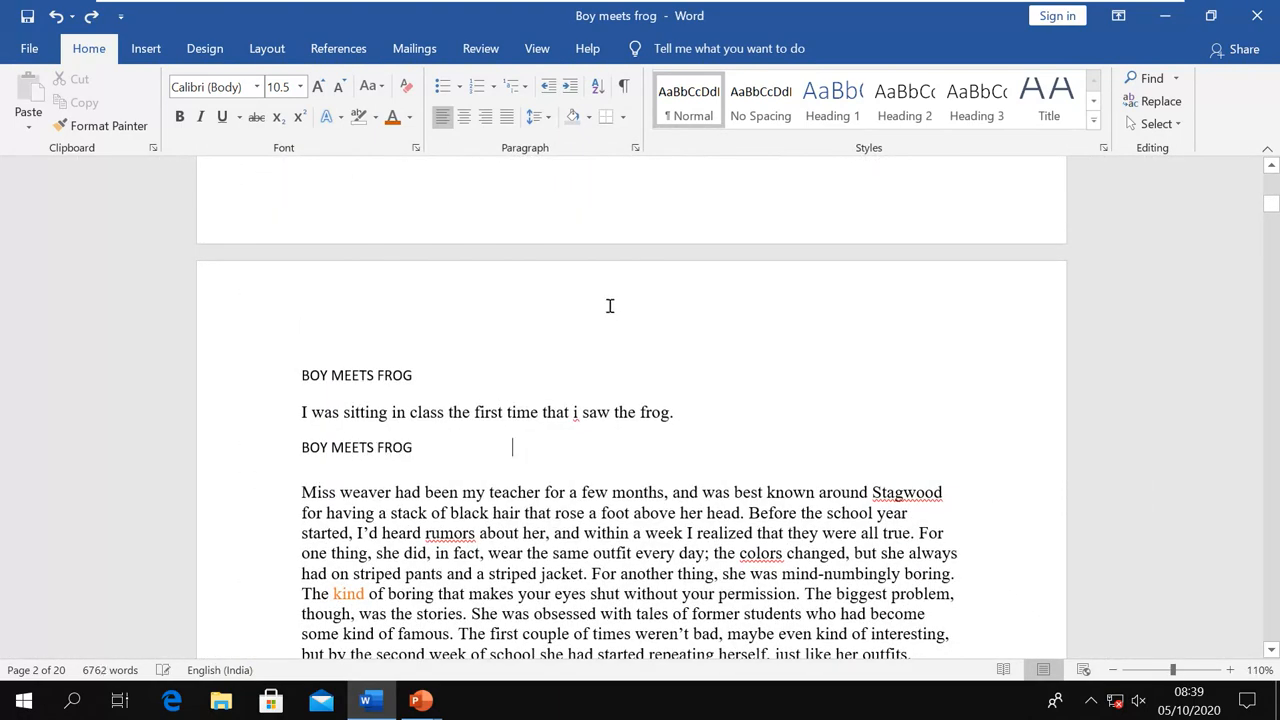
Review the indentation and spacing settings of the second BOY MEETS FROG line in the Paragraph dialog, and cancel it
{"action": "left_click", "coordinate": [634, 150]}
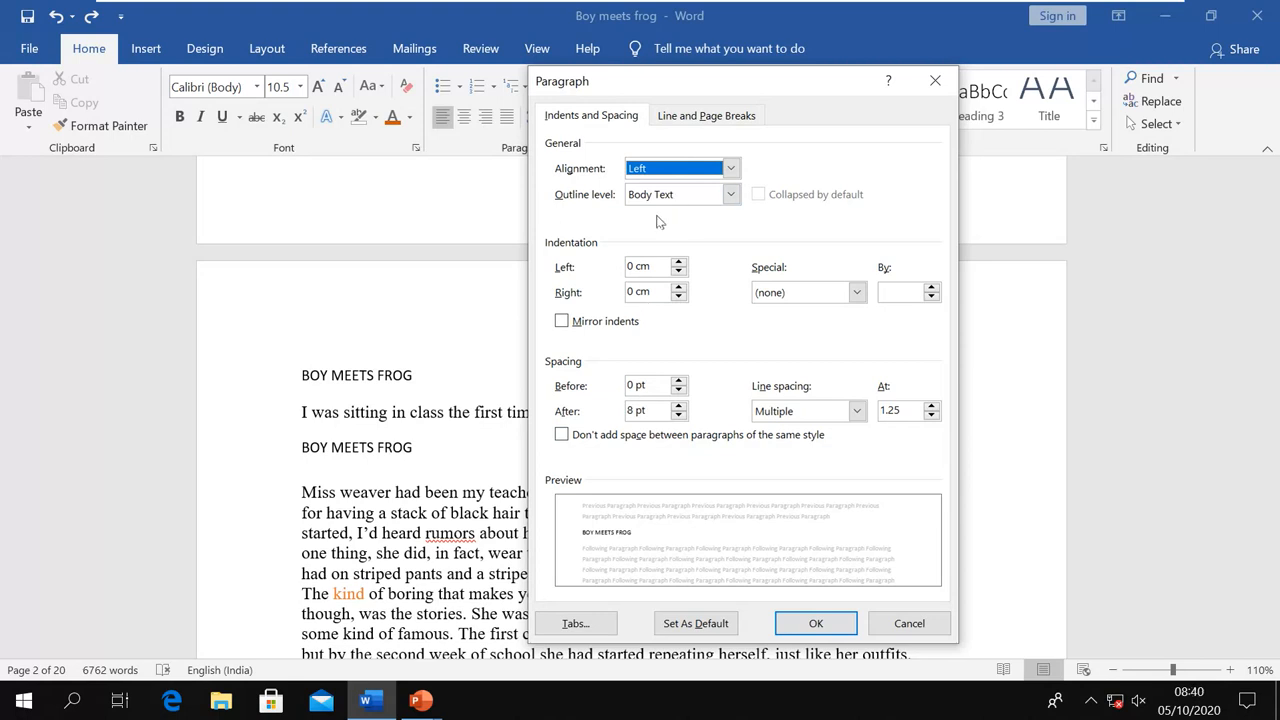
{"action": "left_click", "coordinate": [906, 623]}
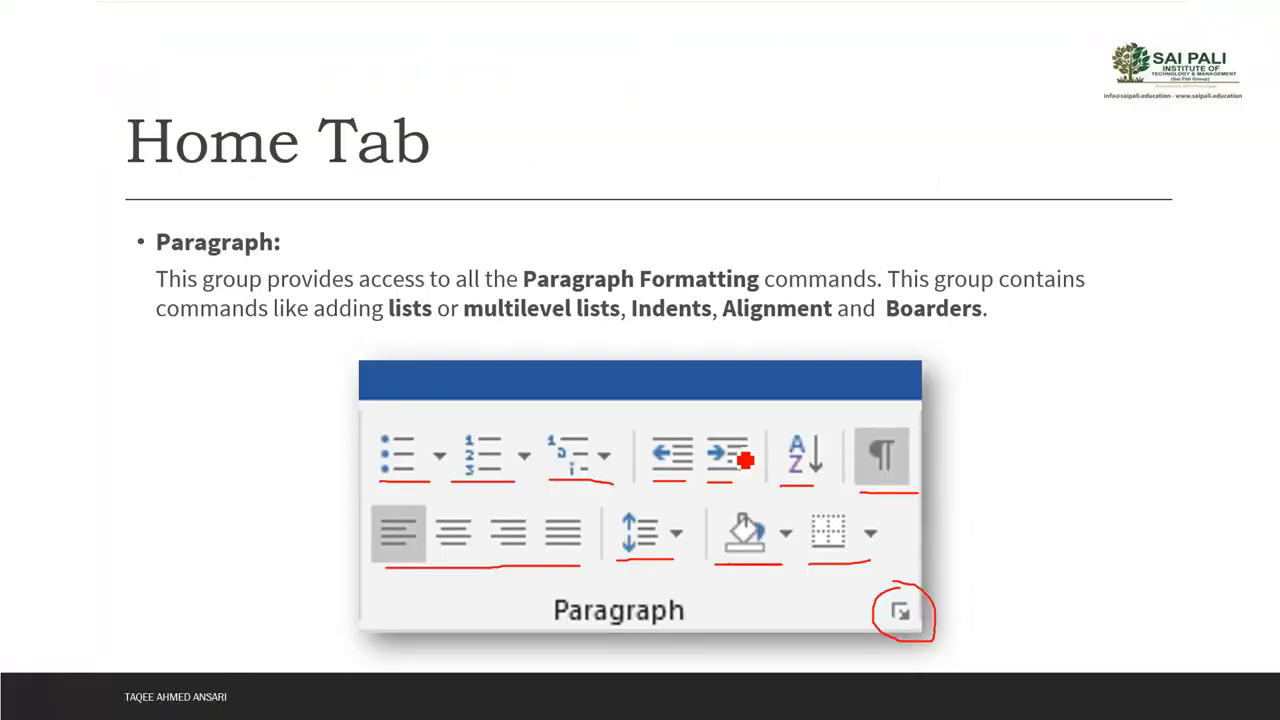
{"action": "key", "text": "Right"}
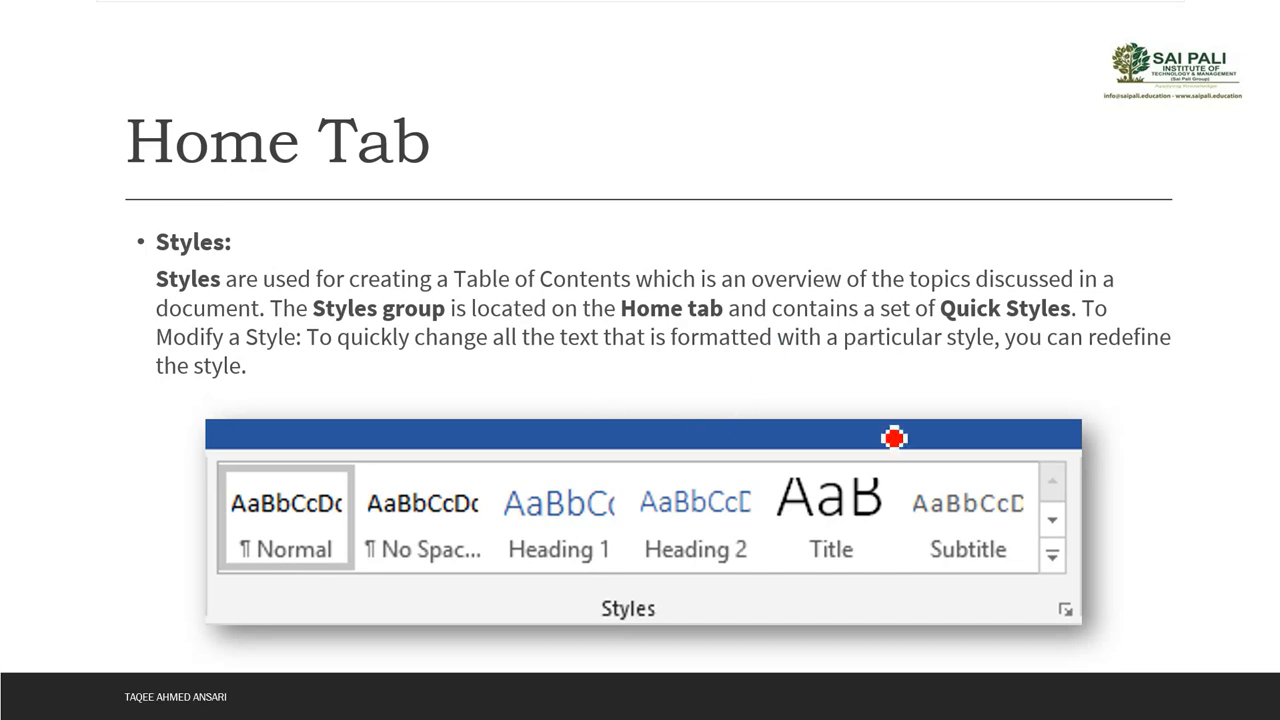
{"action": "left_click_drag", "start_coordinate": [800, 564], "coordinate": [855, 576]}
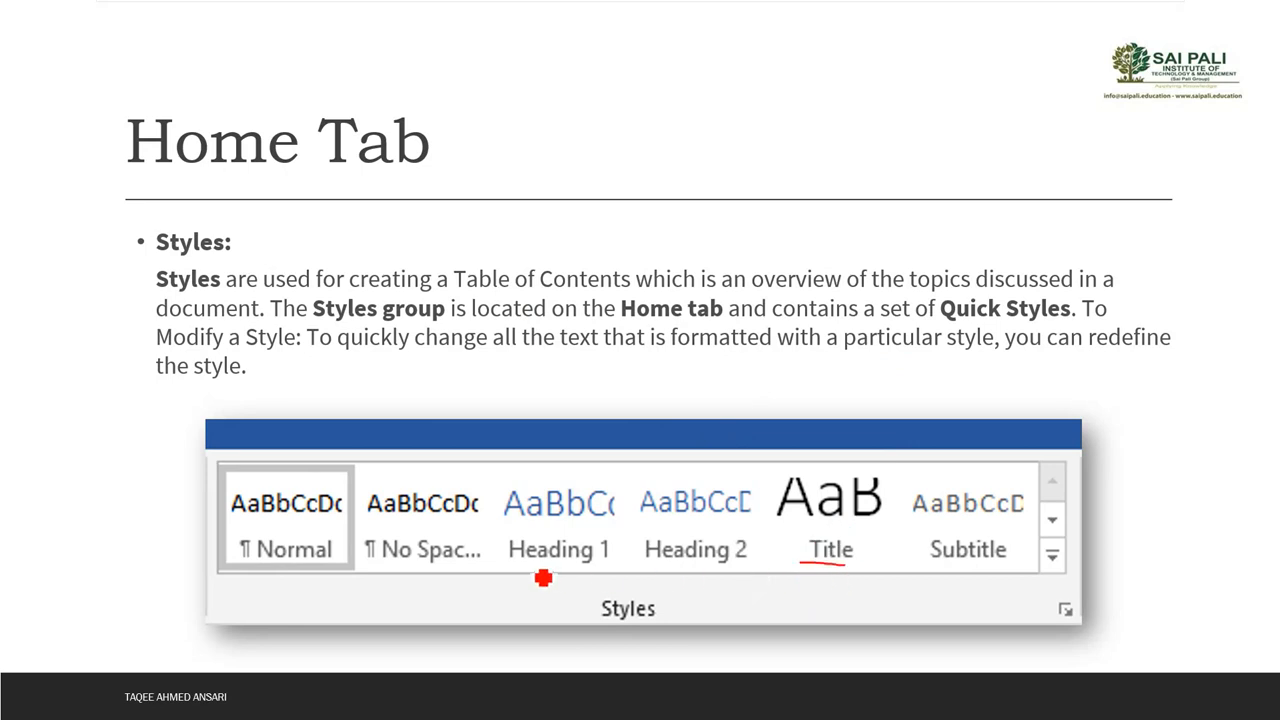
{"action": "left_click_drag", "start_coordinate": [536, 578], "coordinate": [580, 584]}
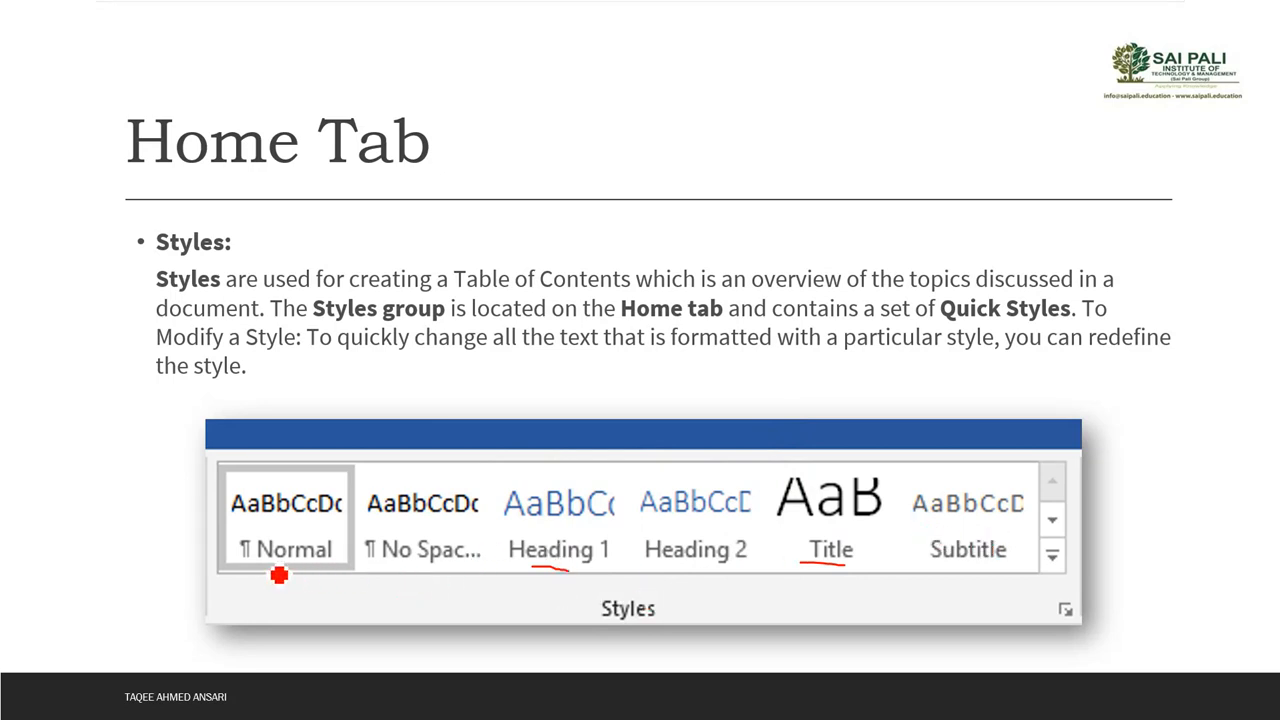
{"action": "left_click_drag", "start_coordinate": [244, 575], "coordinate": [360, 587]}
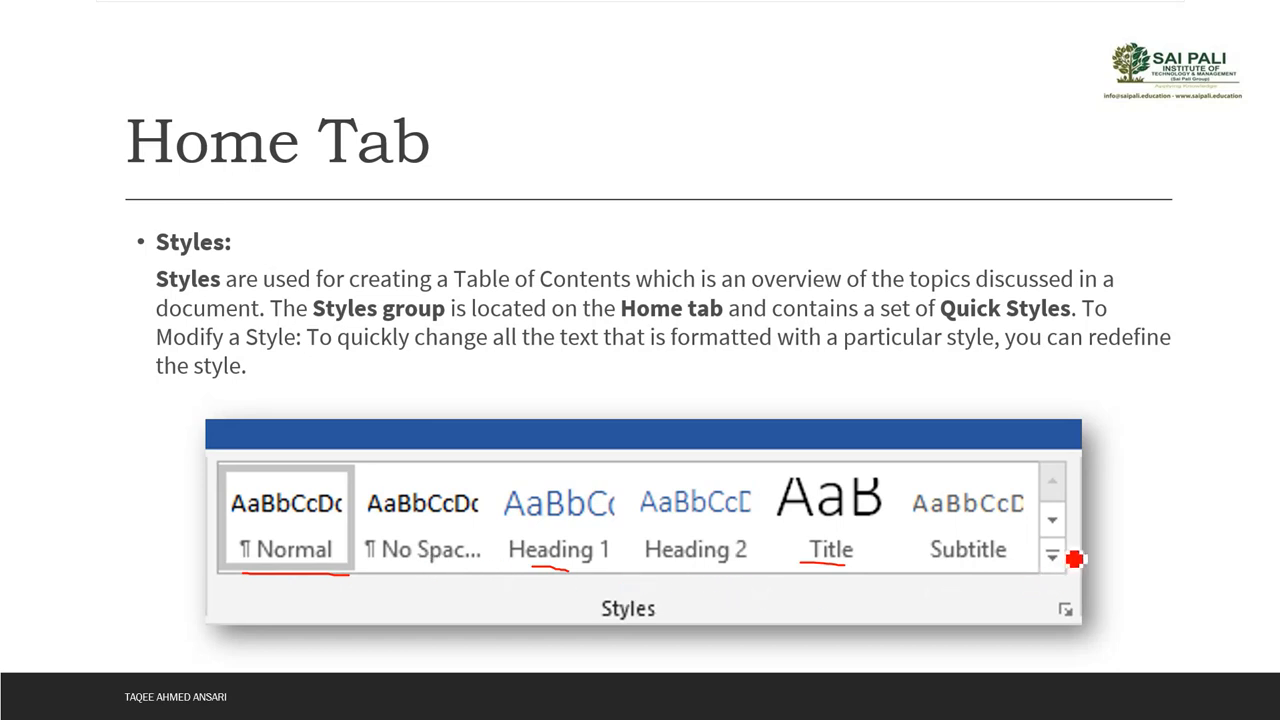
{"action": "left_click_drag", "start_coordinate": [1056, 543], "coordinate": [1068, 586]}
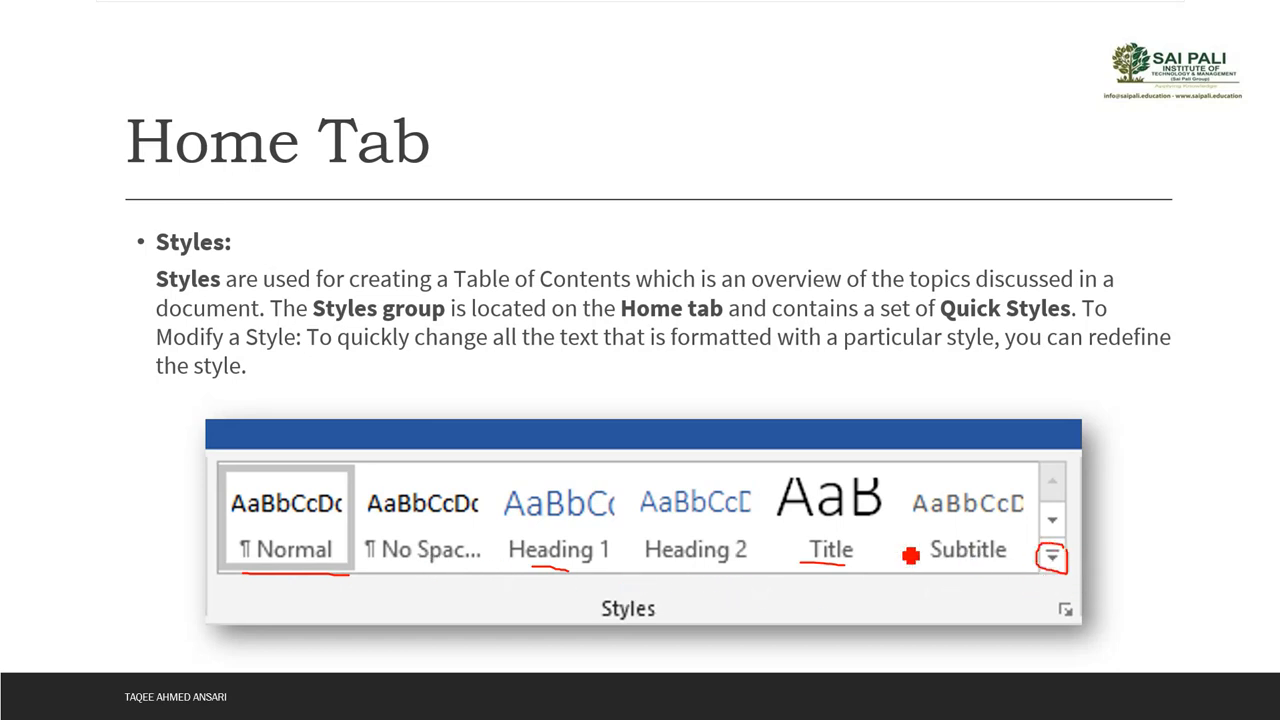
Switch to Word and apply the Title style to the first BOY MEETS FROG line on the first story page
{"action": "key", "text": "alt+Tab"}
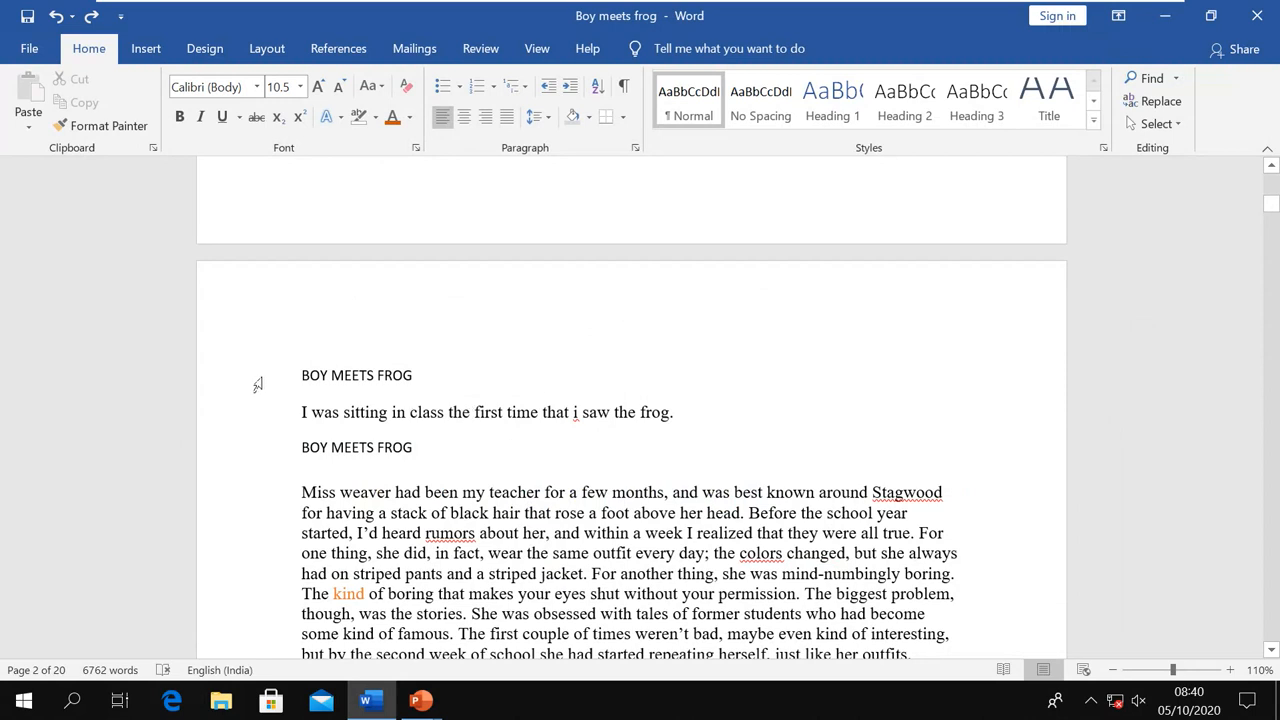
{"action": "scroll", "coordinate": [297, 373], "scroll_direction": "down", "scroll_amount": 2}
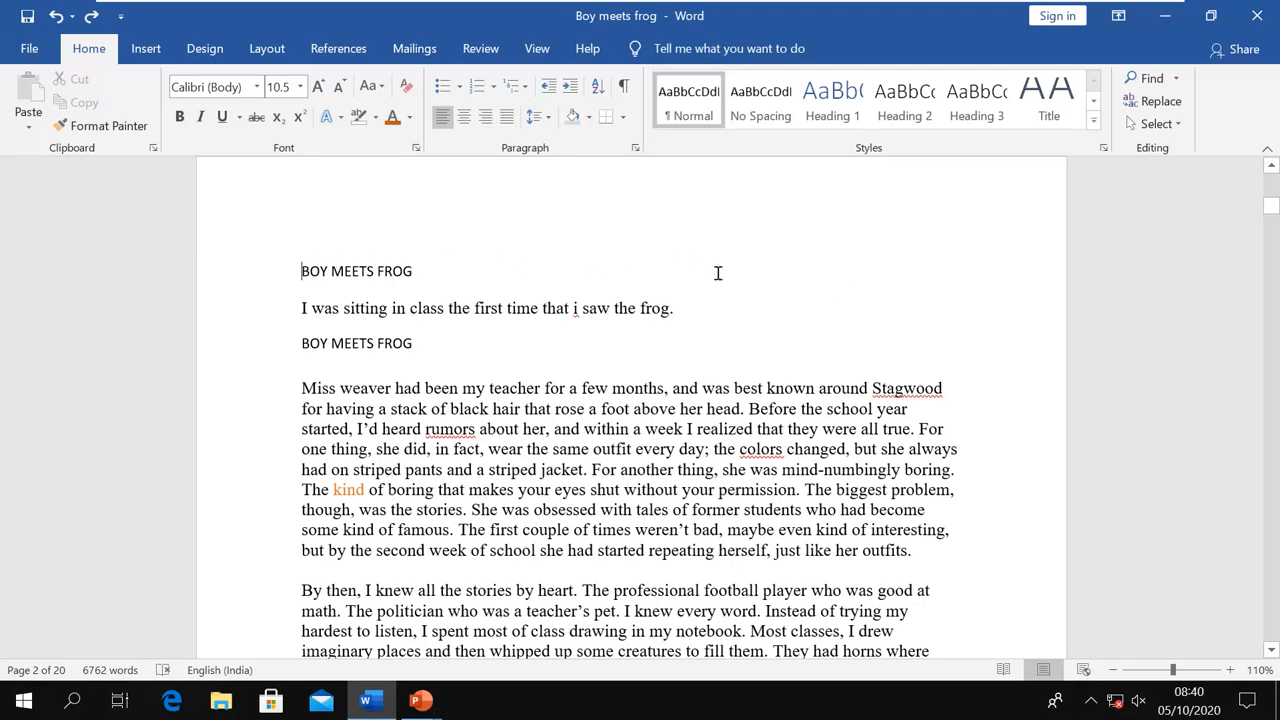
{"action": "left_click", "coordinate": [1047, 120]}
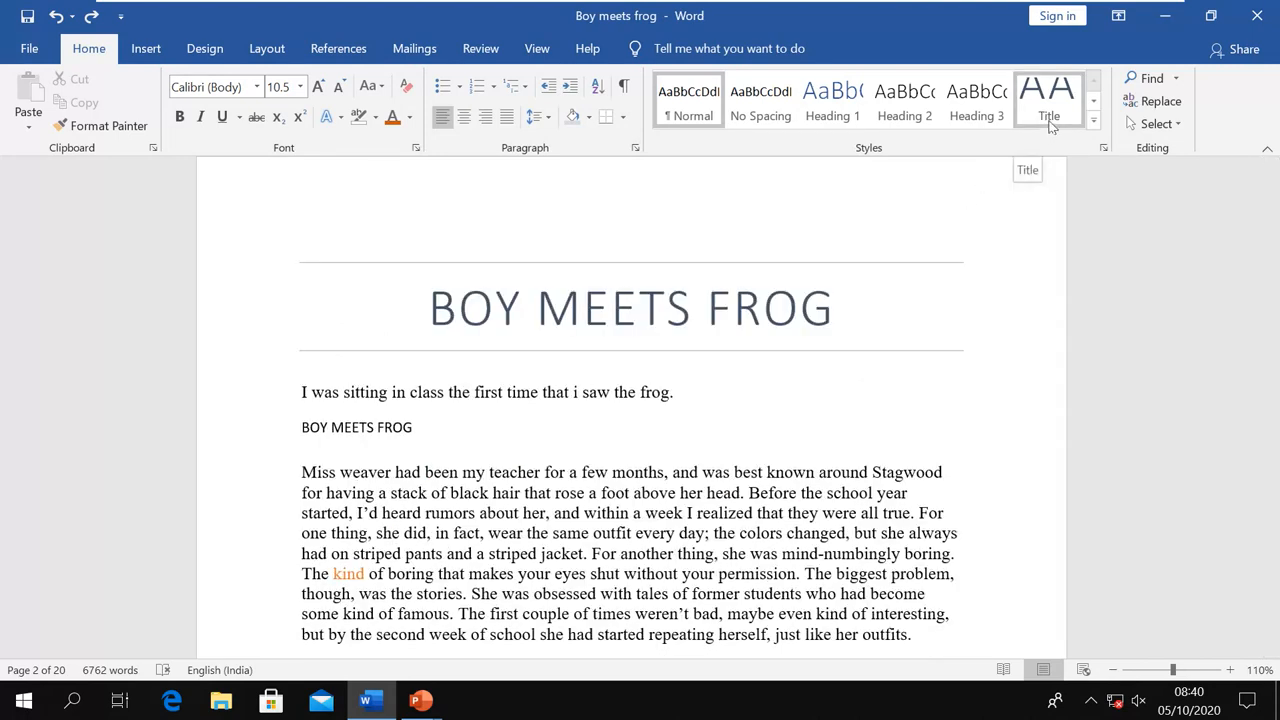
{"action": "left_click", "coordinate": [1049, 118]}
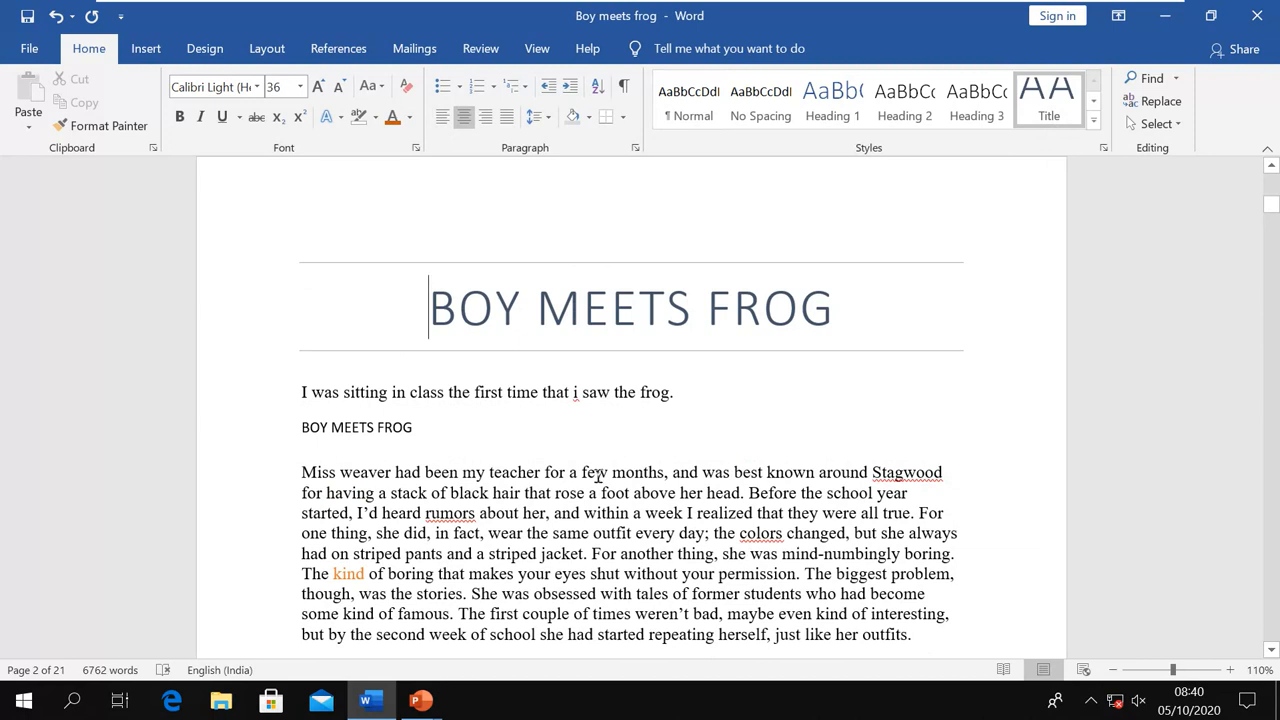
Apply the Subtitle style to the line "I was sitting in class the first time that i saw the frog."
{"action": "left_click", "coordinate": [300, 391]}
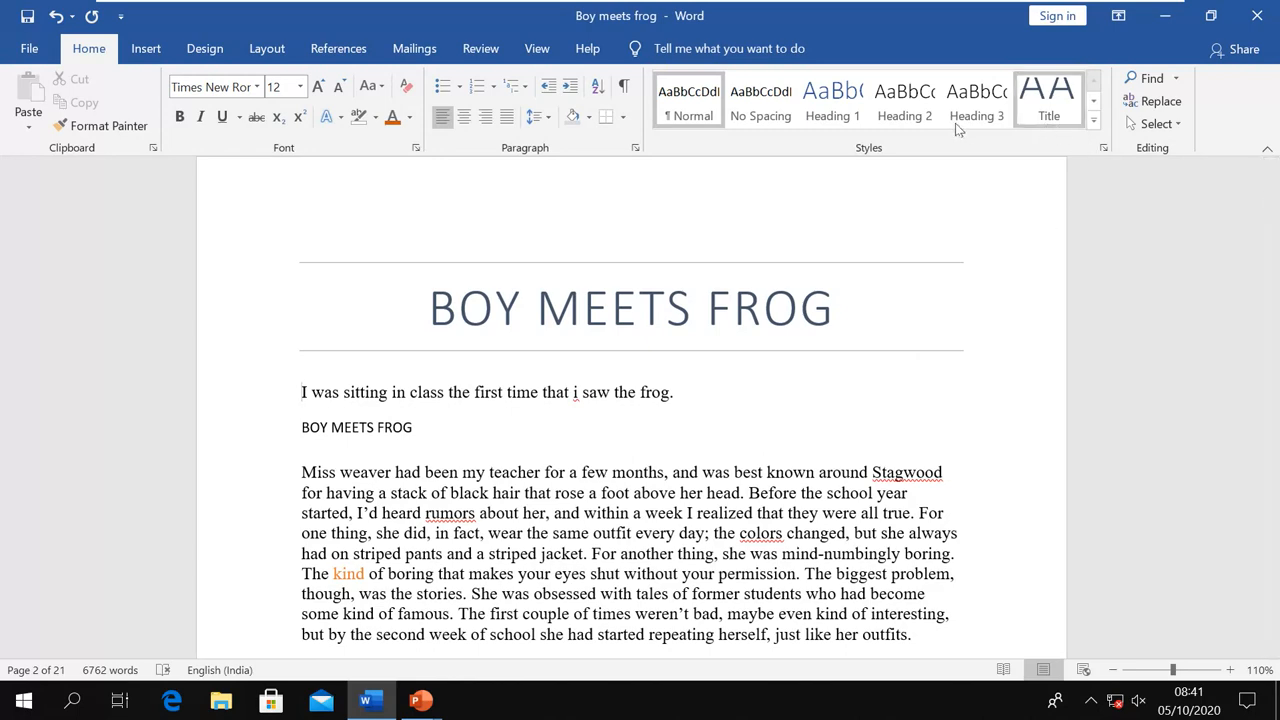
{"action": "left_click", "coordinate": [1094, 121]}
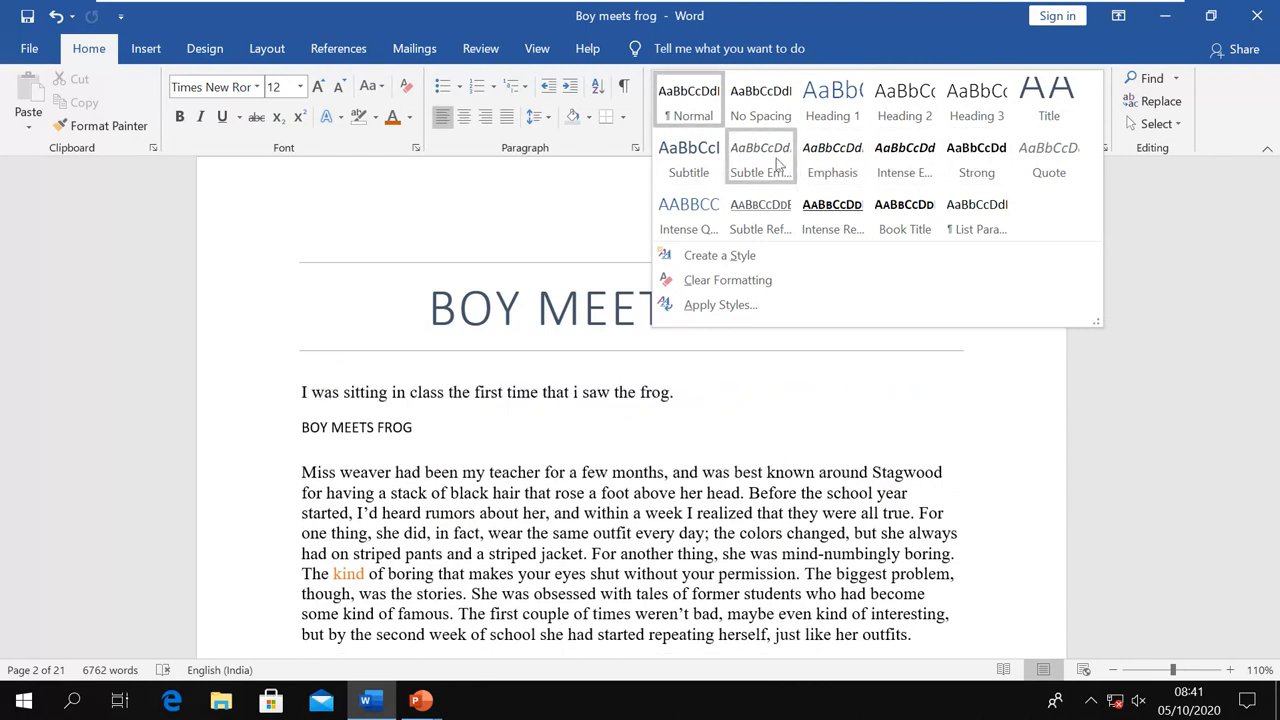
{"action": "left_click", "coordinate": [714, 163]}
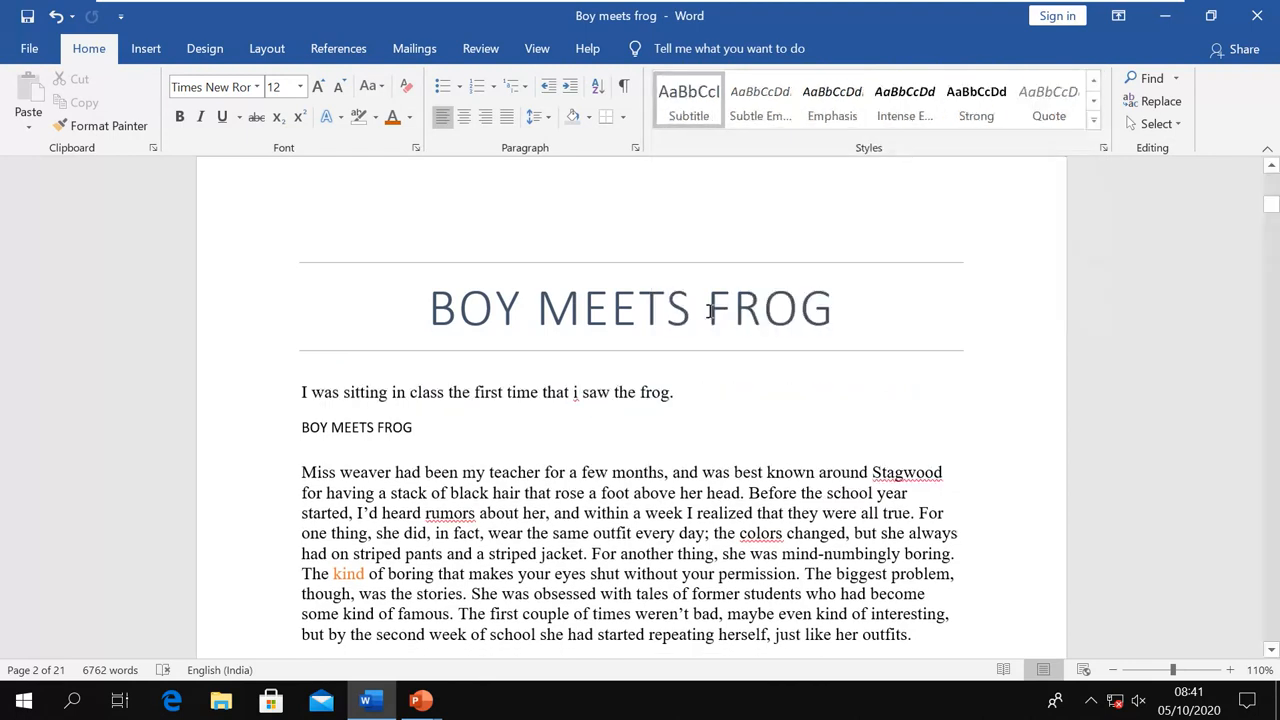
Apply the Heading 1 style to the second BOY MEETS FROG line
{"action": "left_click", "coordinate": [298, 432]}
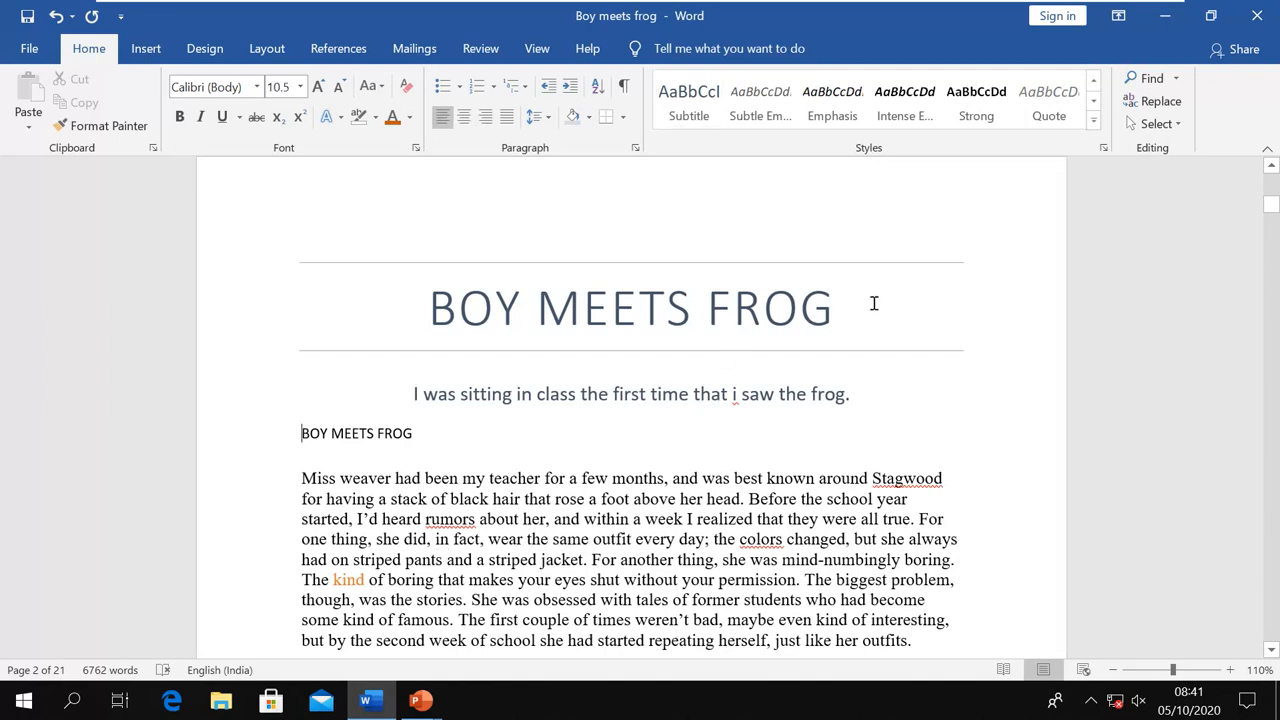
{"action": "left_click", "coordinate": [1093, 120]}
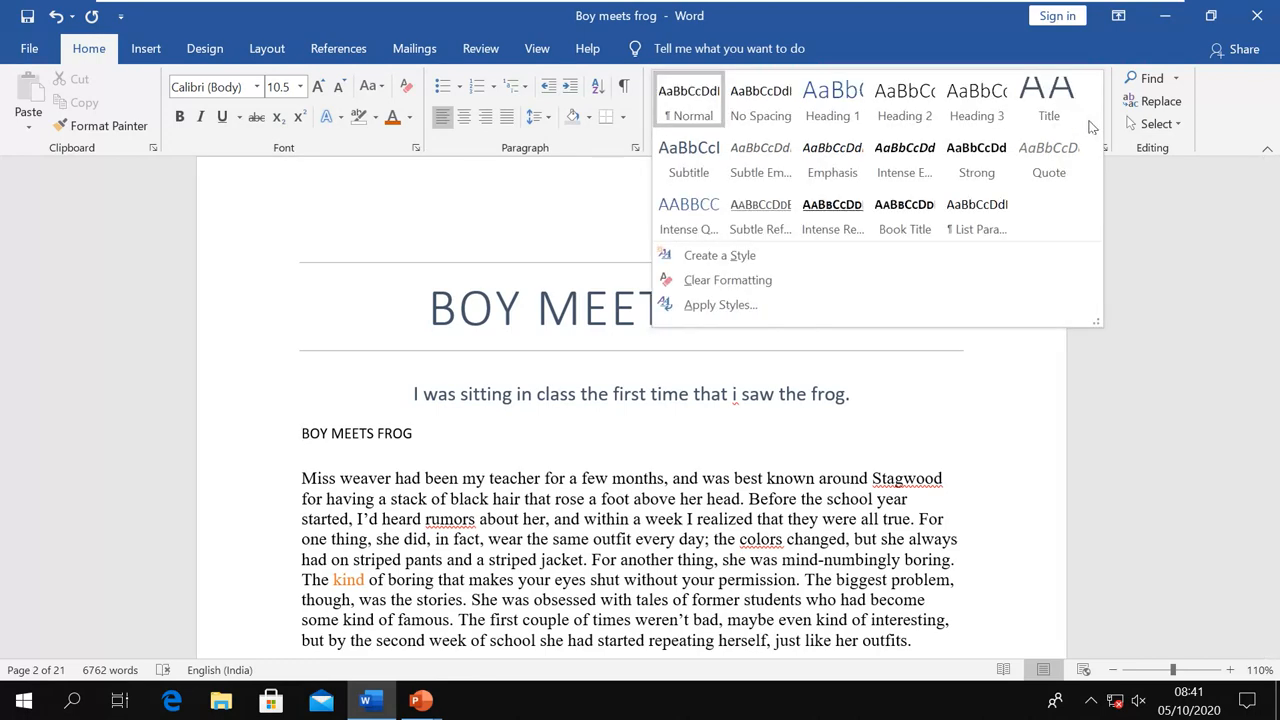
{"action": "left_click", "coordinate": [848, 118]}
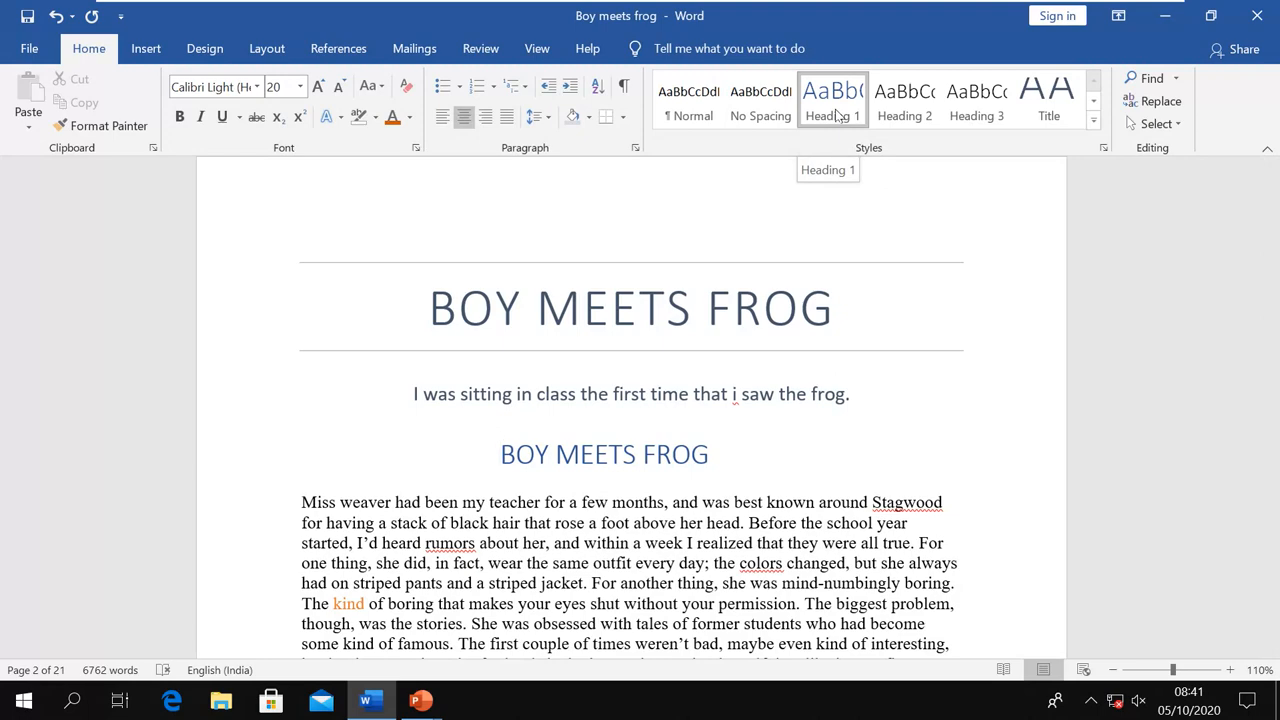
{"action": "key", "text": "alt+Tab"}
{"action": "key", "text": "Right"}
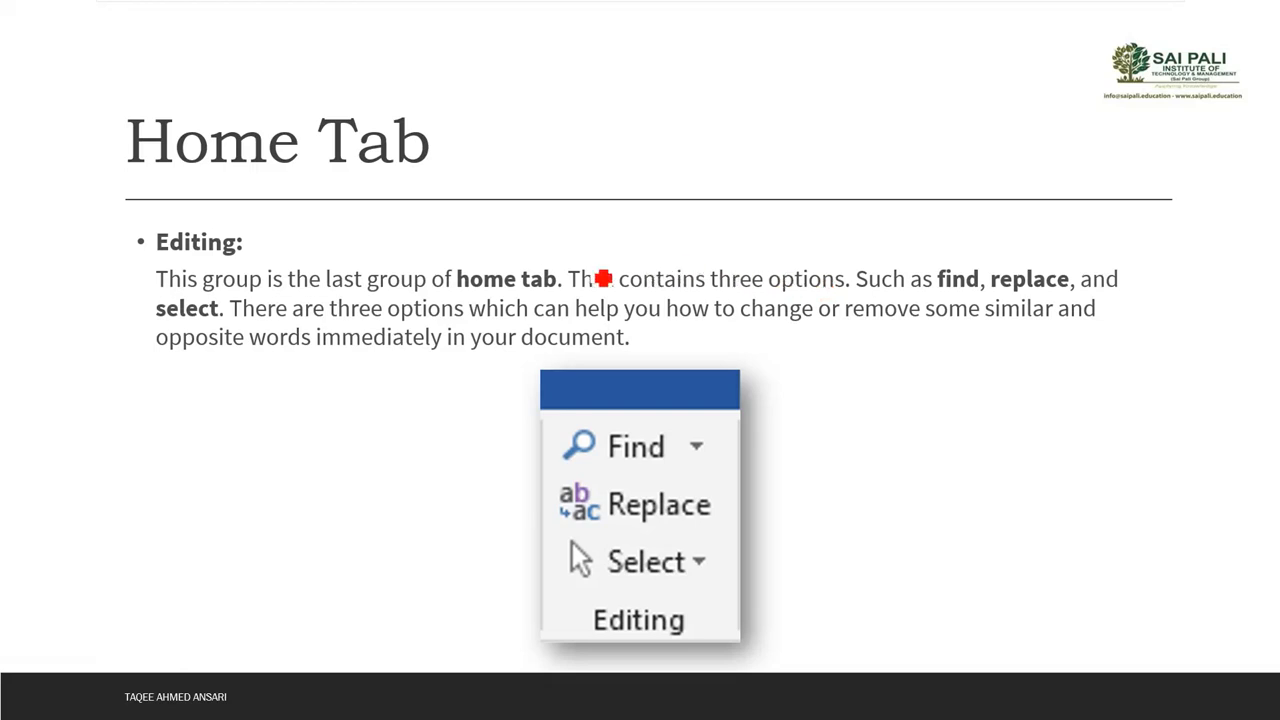
{"action": "left_click_drag", "start_coordinate": [598, 467], "coordinate": [683, 468]}
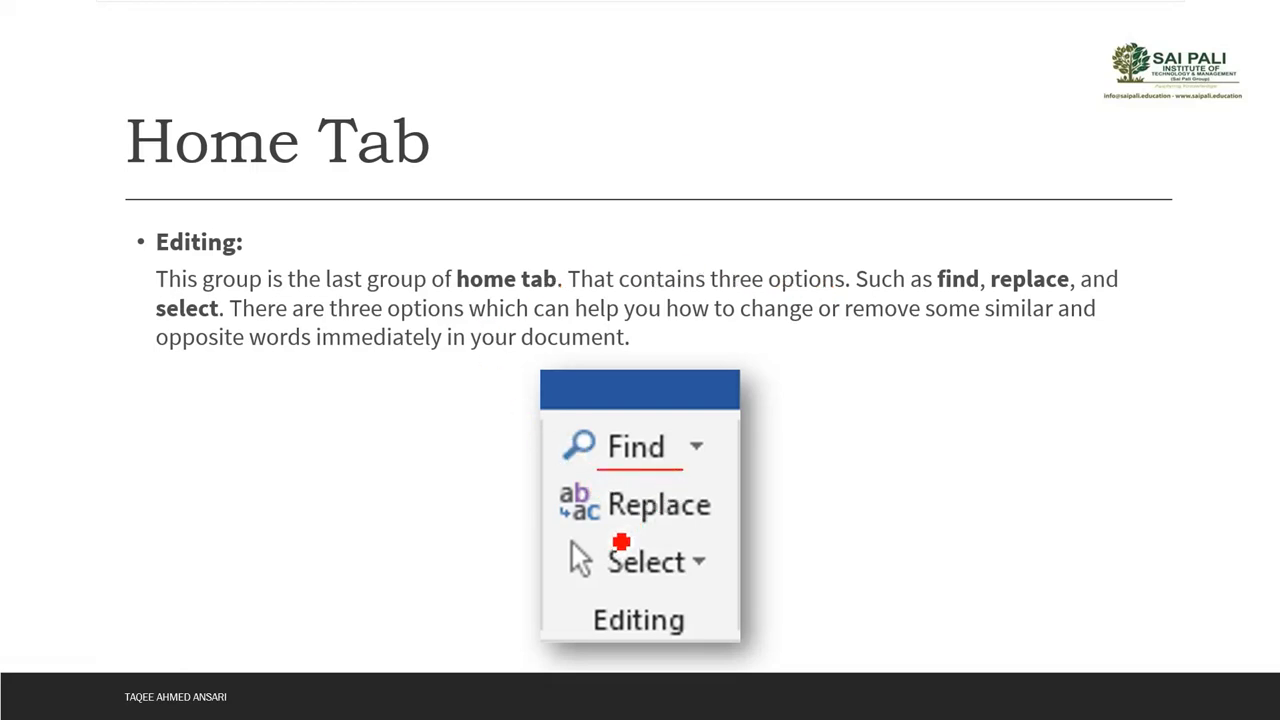
{"action": "left_click_drag", "start_coordinate": [608, 529], "coordinate": [714, 533]}
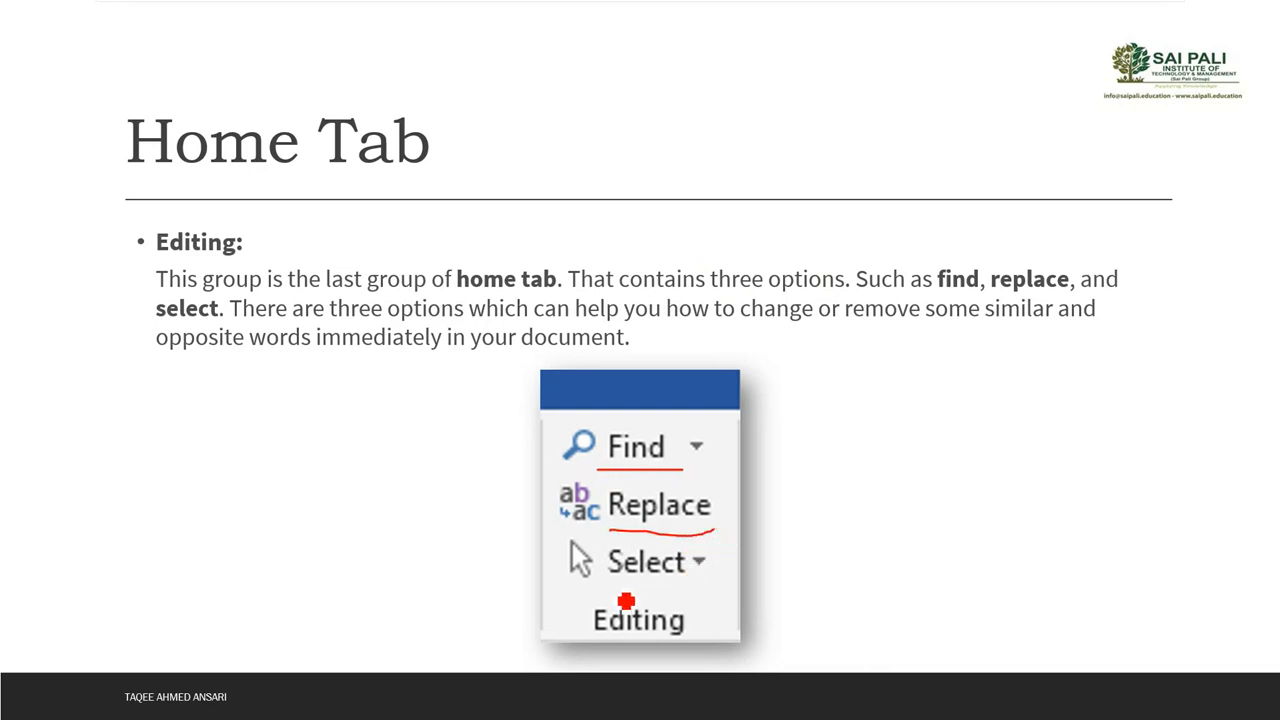
{"action": "left_click_drag", "start_coordinate": [612, 585], "coordinate": [710, 585]}
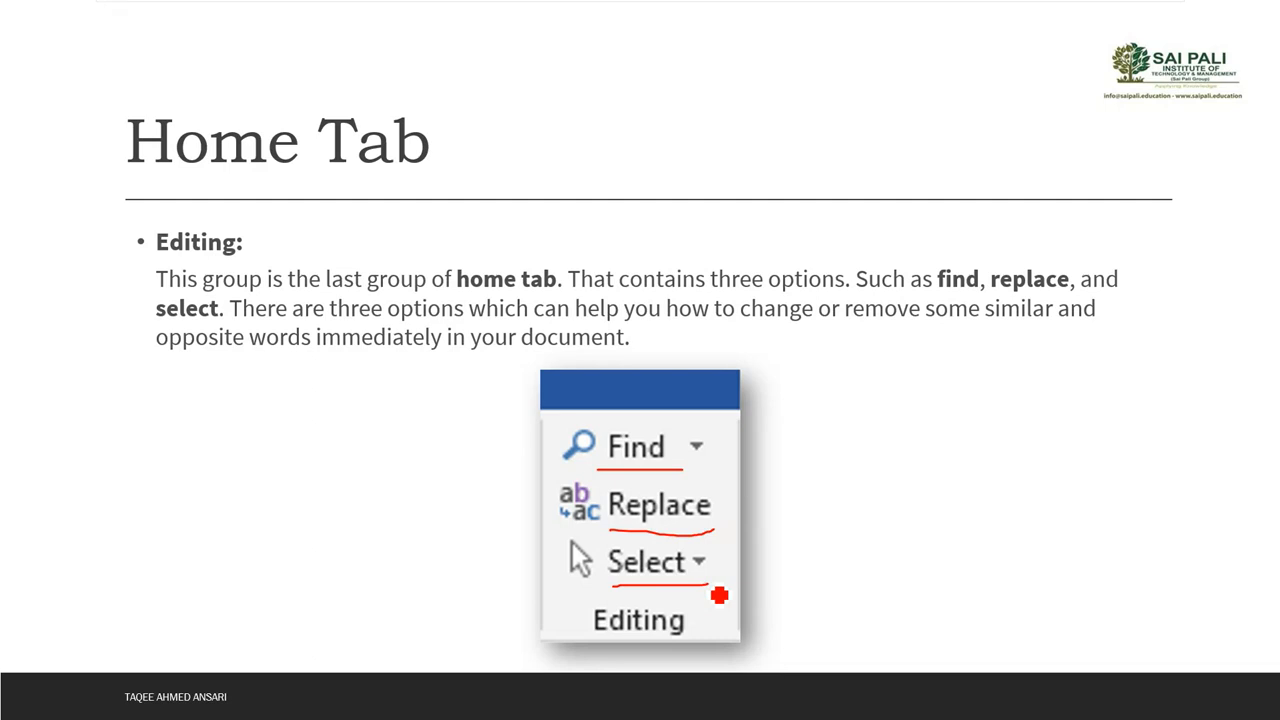
Switch to Word, search the document for "frog", and close the search results
{"action": "key", "text": "alt+Tab"}
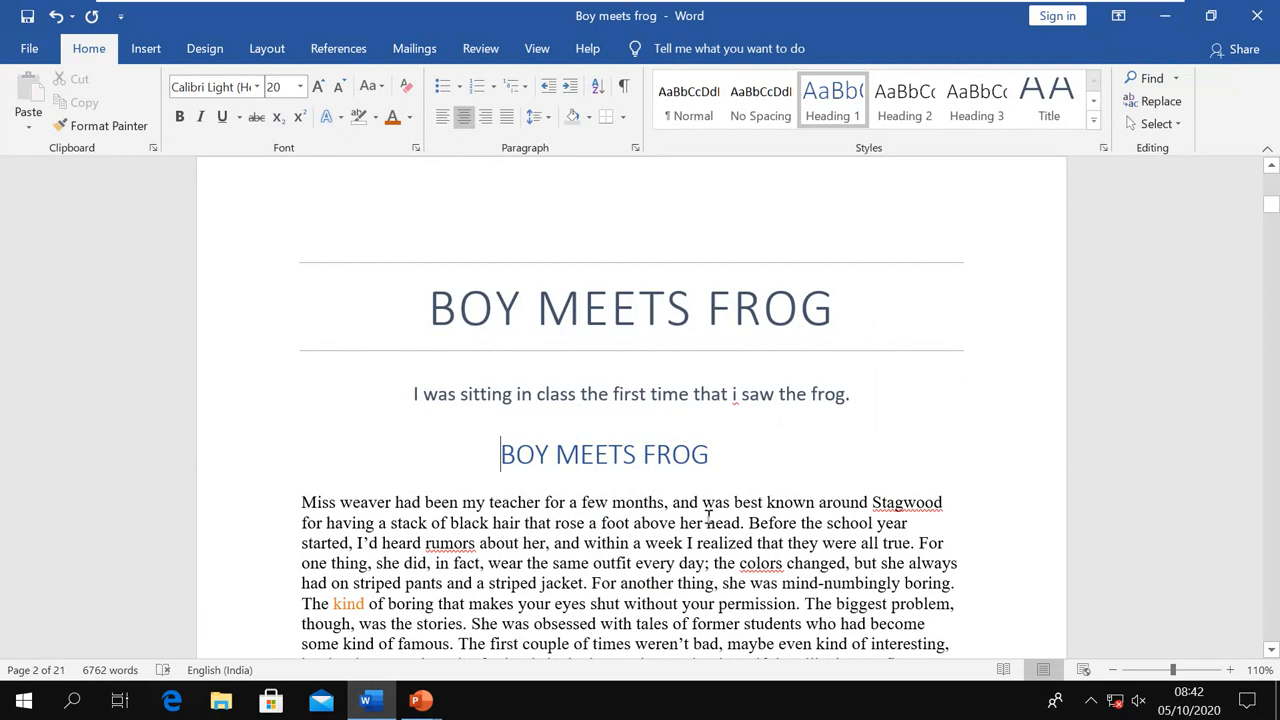
{"action": "left_click", "coordinate": [1153, 80]}
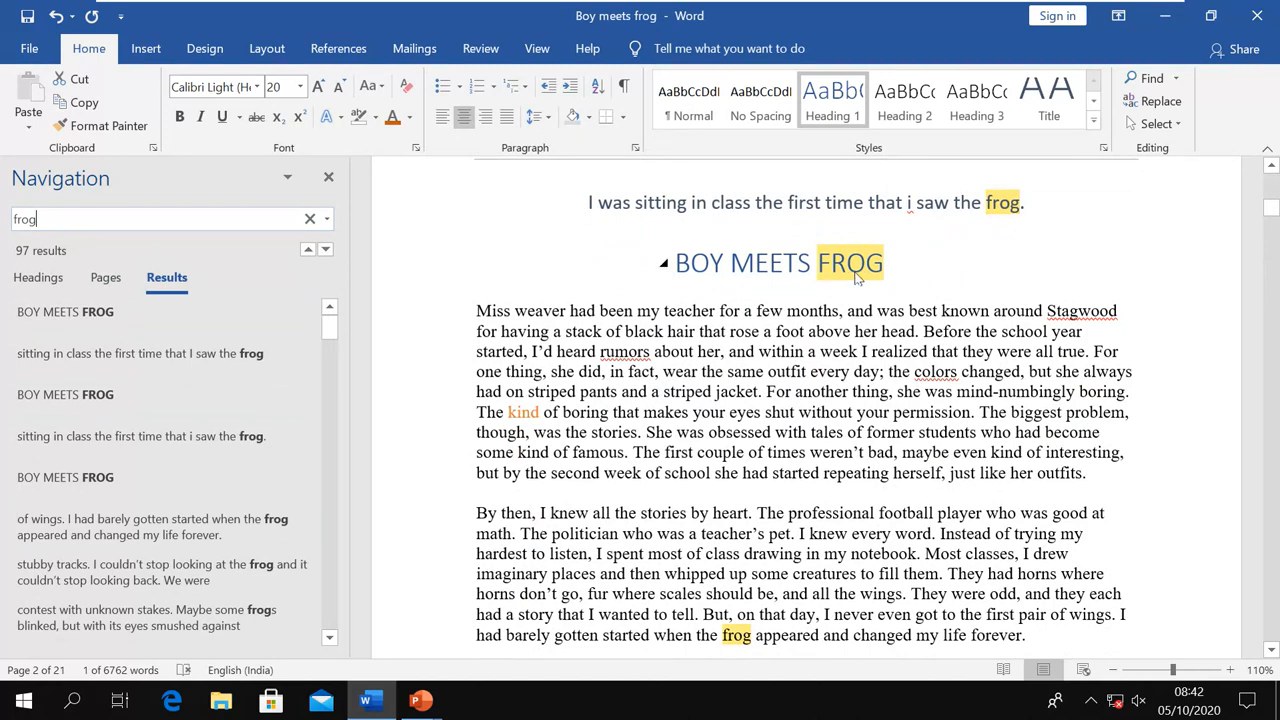
{"action": "left_click", "coordinate": [327, 179]}
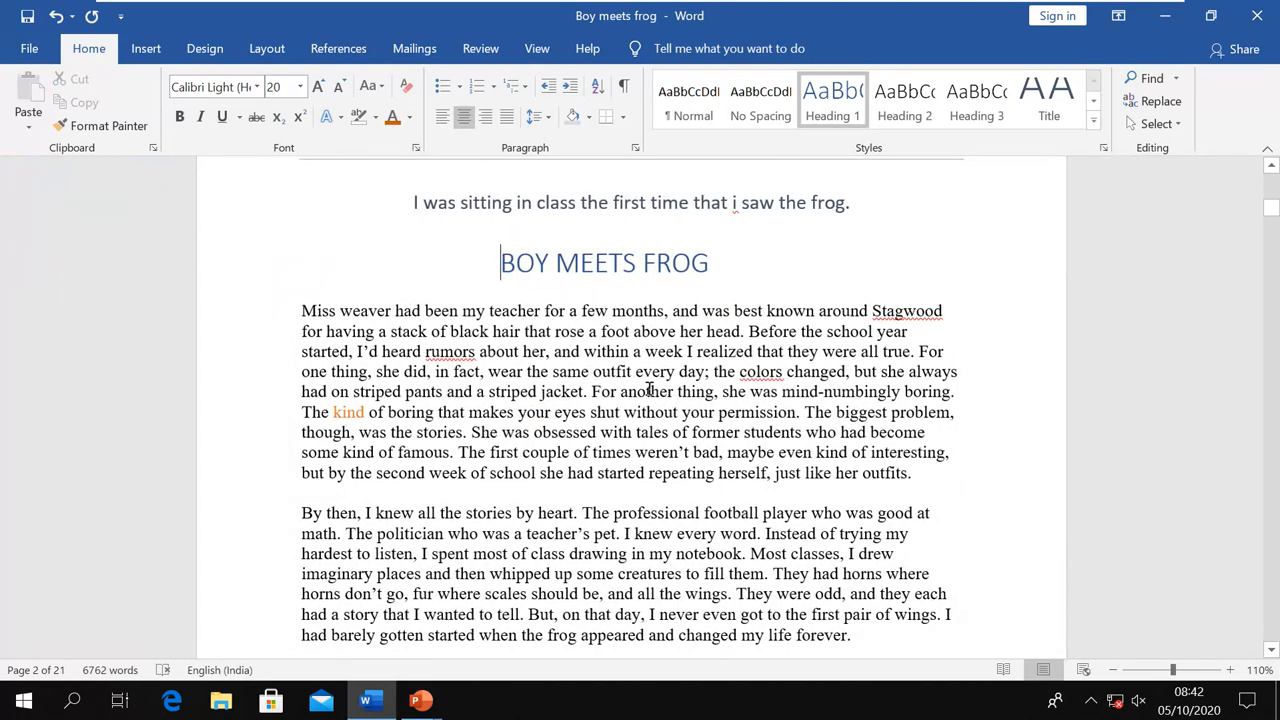
Set up replacing "frog" with "fish" and replace the occurrence in the second BOY MEETS FROG heading
{"action": "left_click", "coordinate": [1160, 102]}
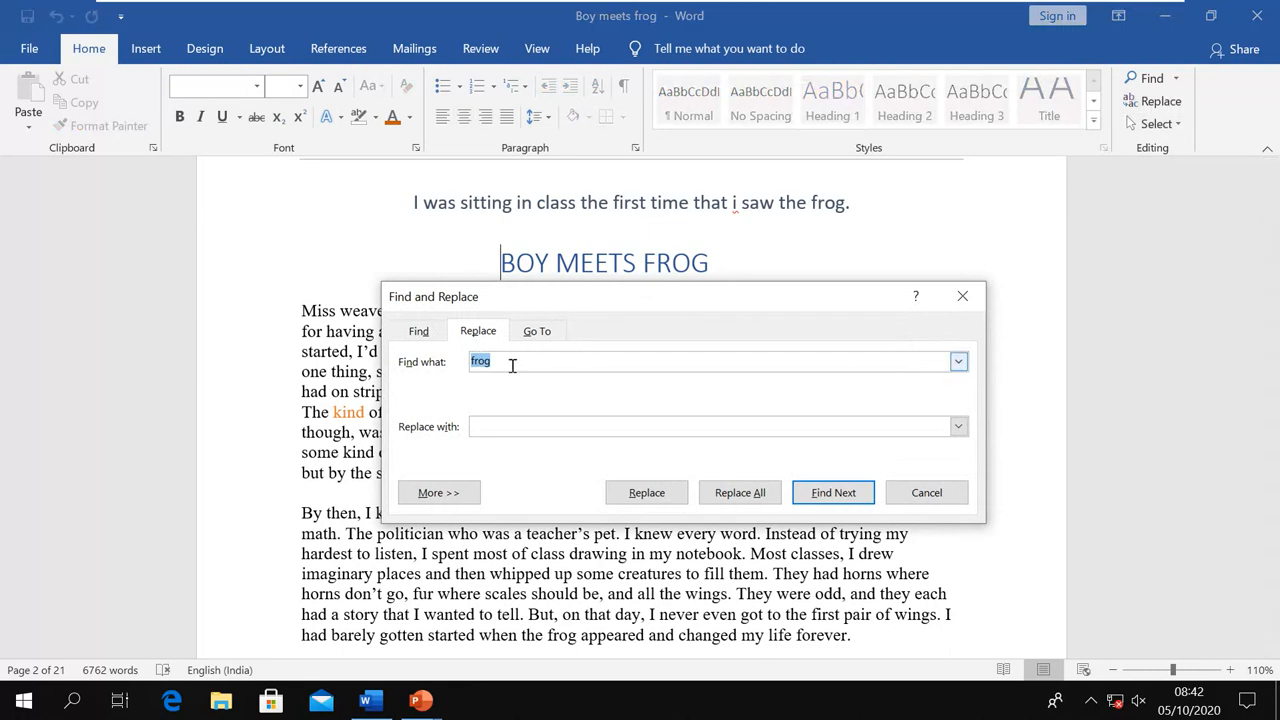
{"action": "left_click", "coordinate": [505, 420]}
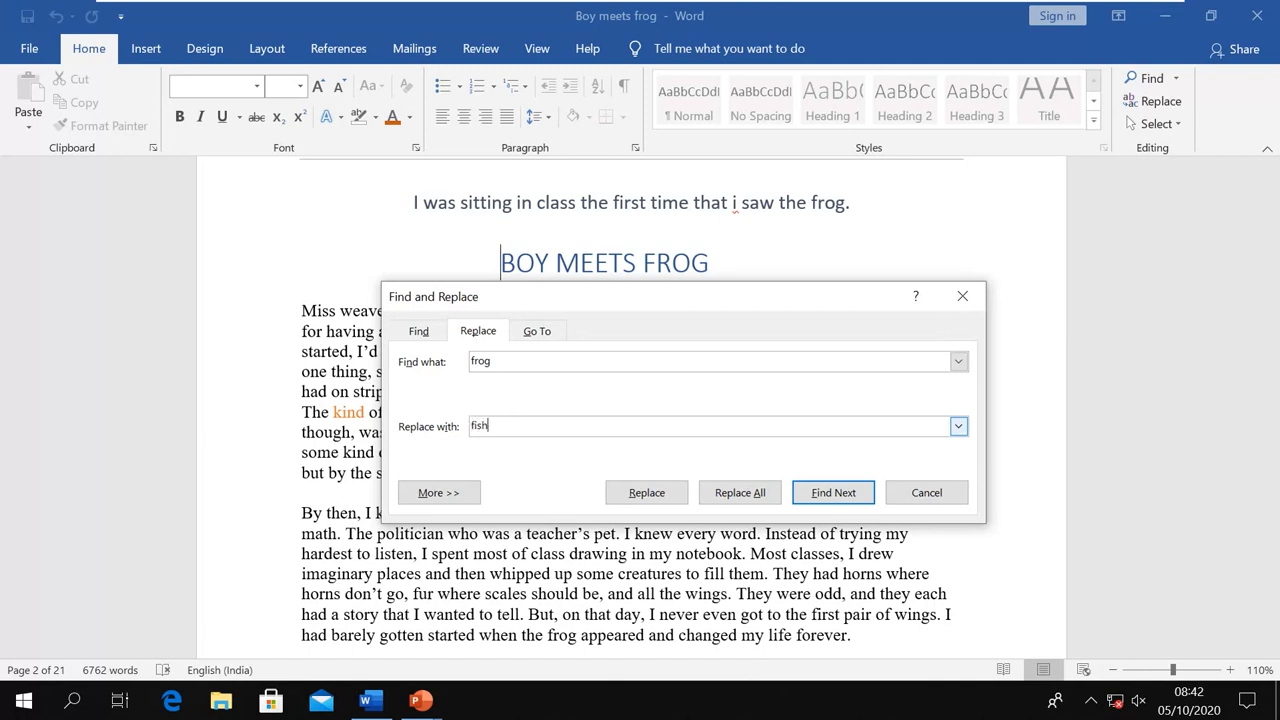
{"action": "left_click", "coordinate": [830, 495]}
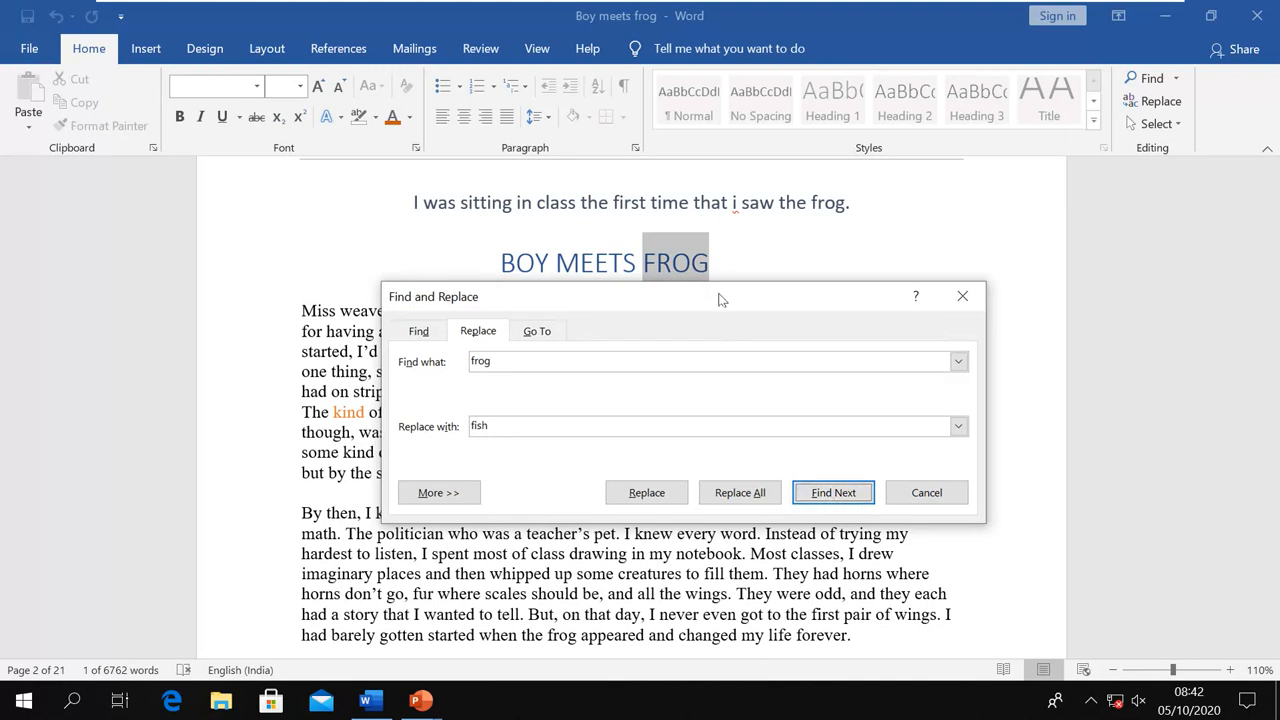
{"action": "left_click_drag", "start_coordinate": [722, 298], "coordinate": [714, 348]}
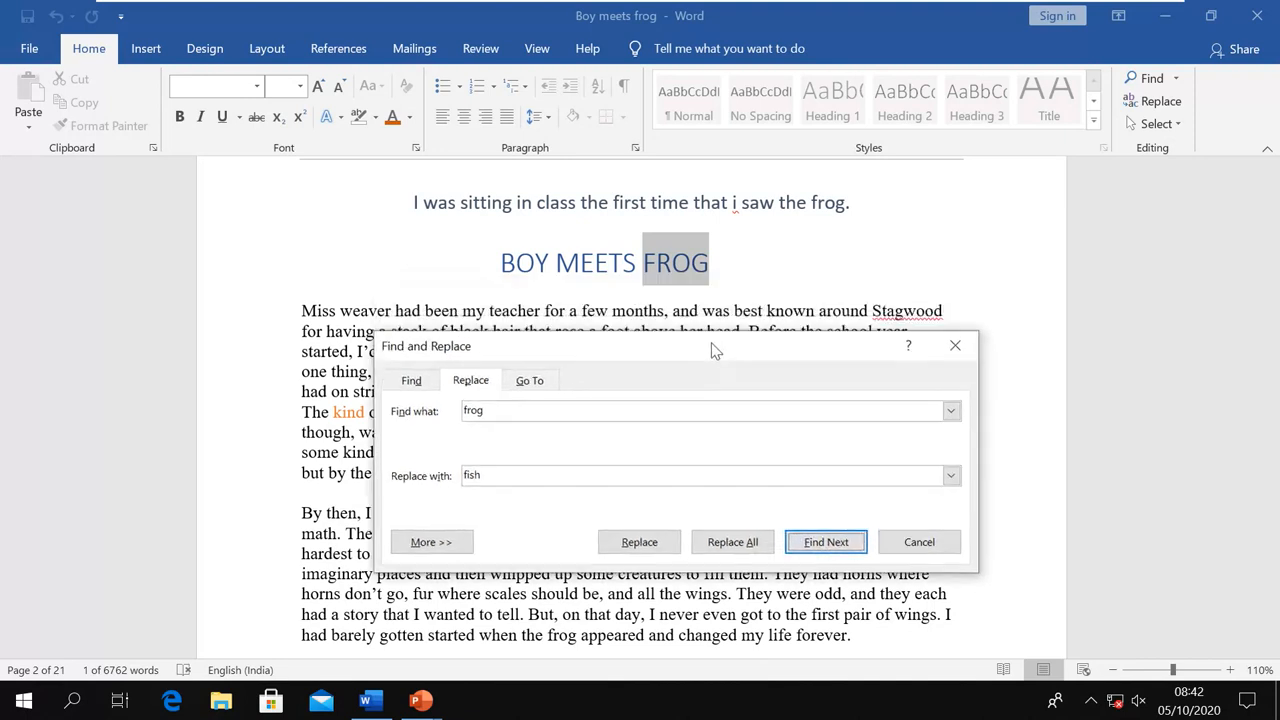
{"action": "left_click", "coordinate": [640, 545]}
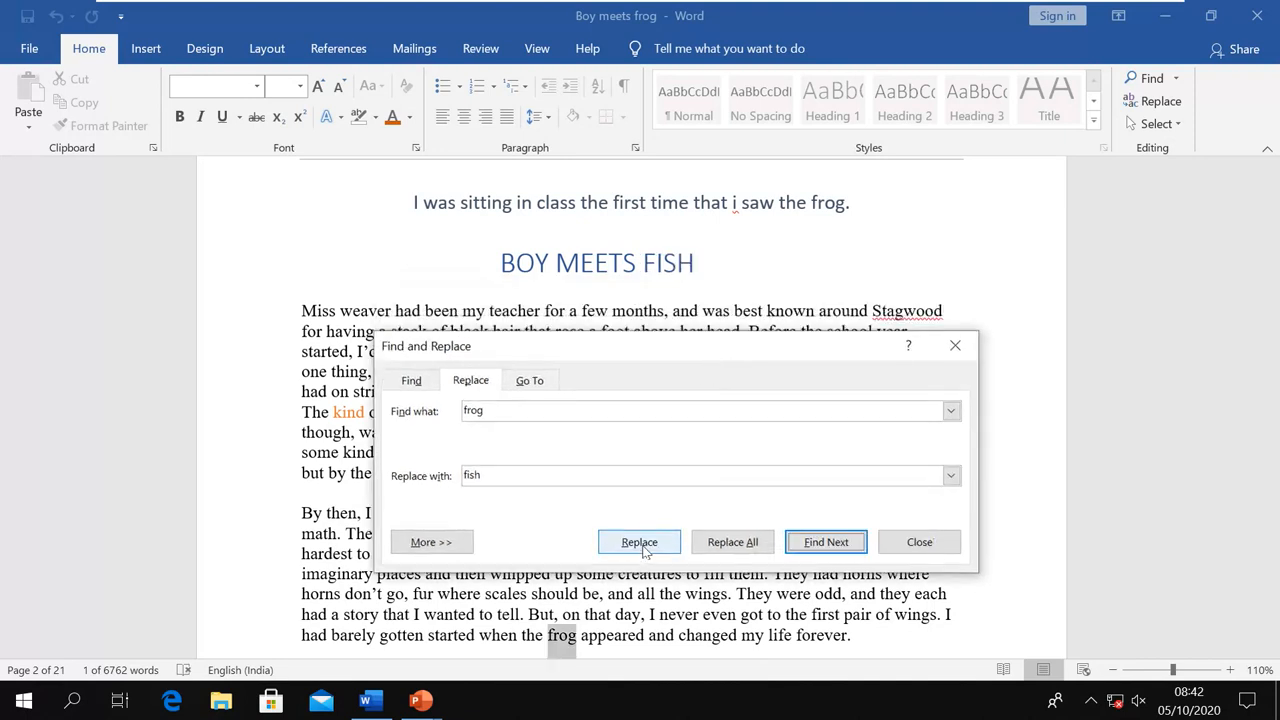
Skip ahead through the "frog" matches and replace the one in the Stagwood Forest sentence, after "riddled with", with "fish"
{"action": "left_click", "coordinate": [817, 544]}
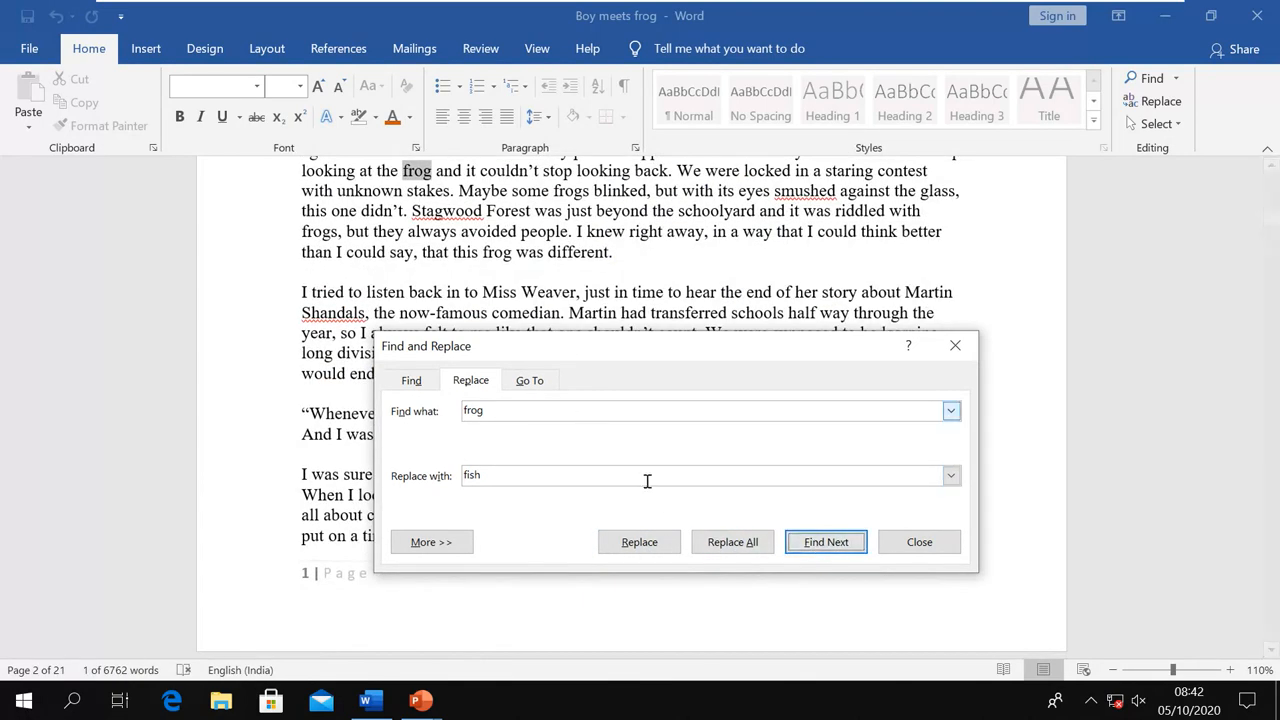
{"action": "left_click", "coordinate": [845, 555]}
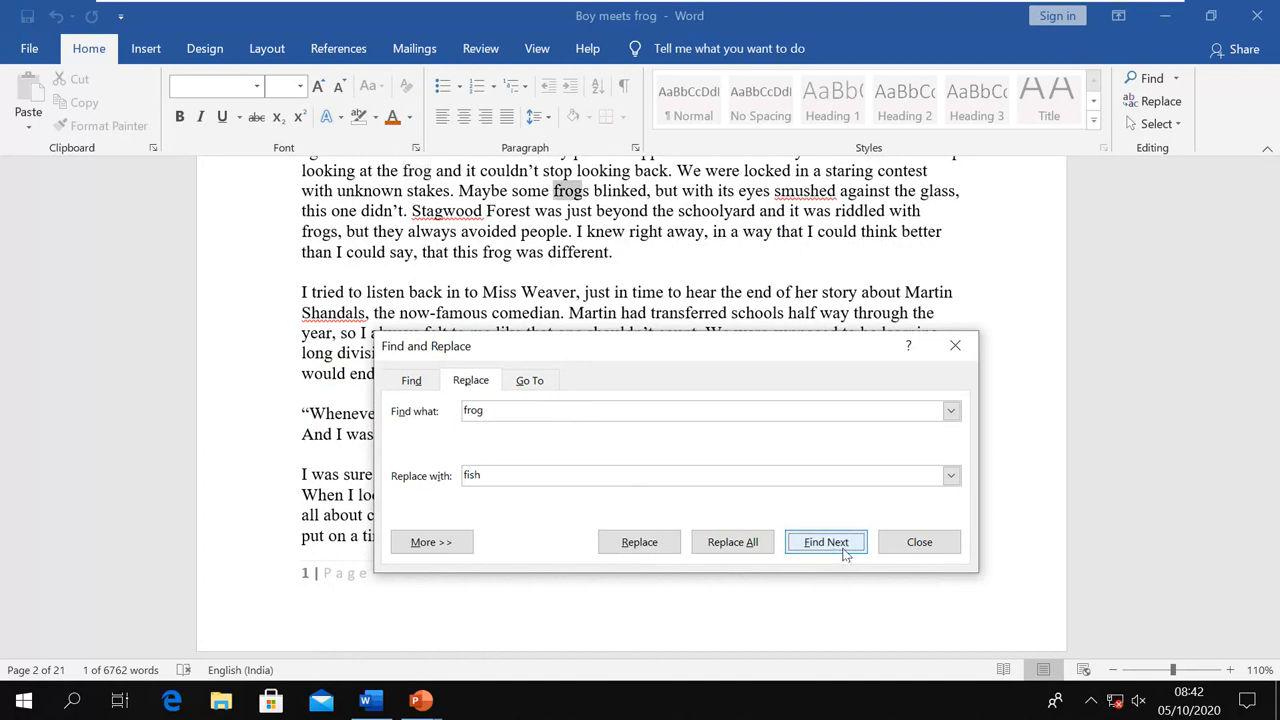
{"action": "left_click", "coordinate": [840, 548]}
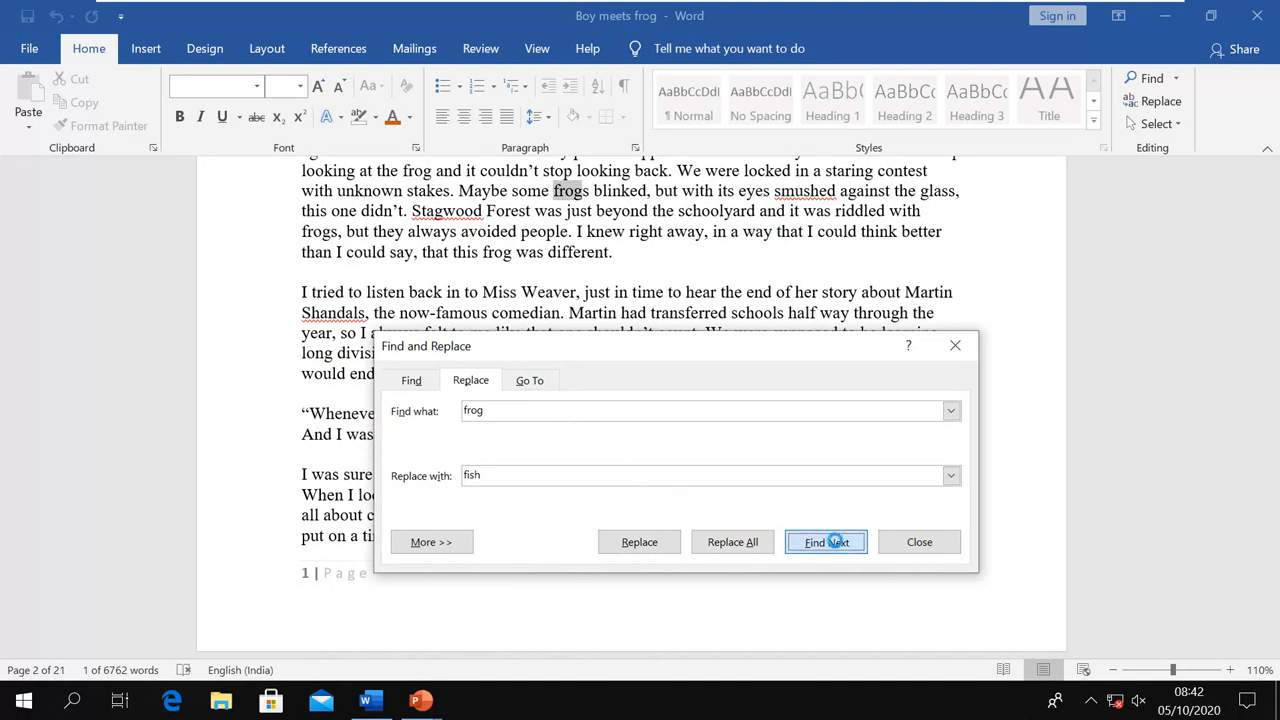
{"action": "left_click", "coordinate": [652, 553]}
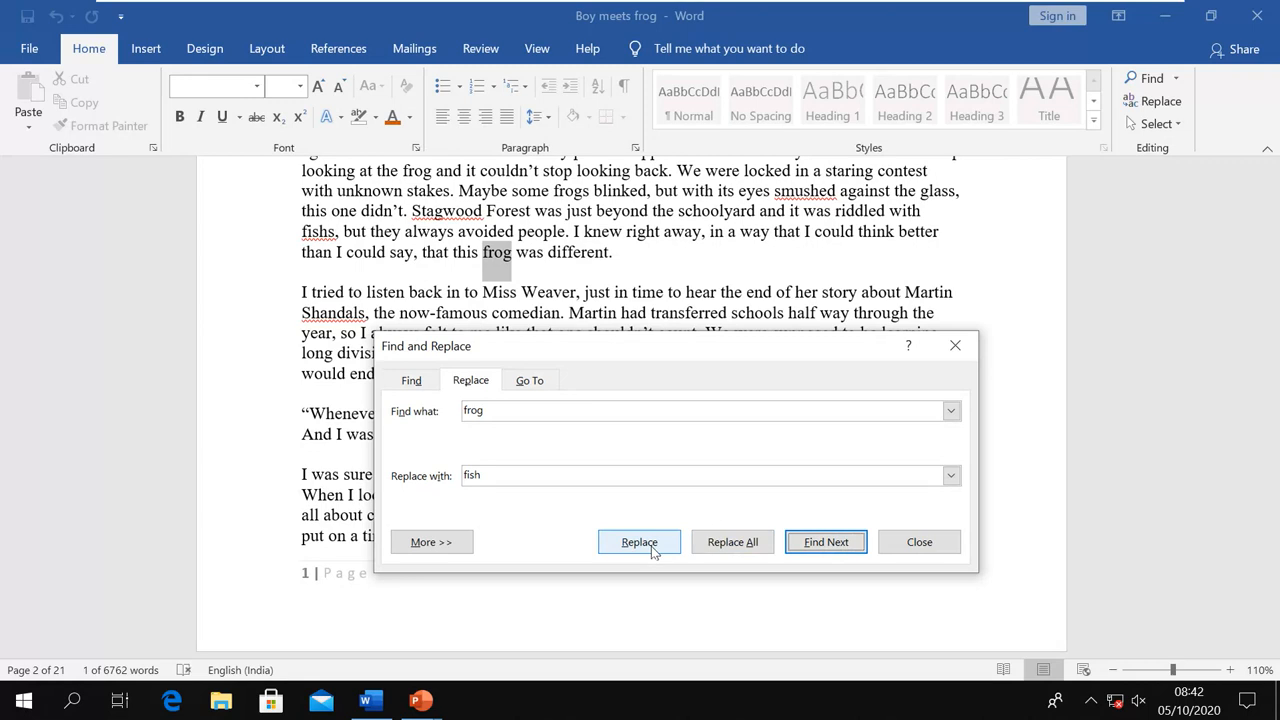
Replace all remaining occurrences of "frog" with "fish" and close the replace dialog
{"action": "left_click", "coordinate": [733, 545]}
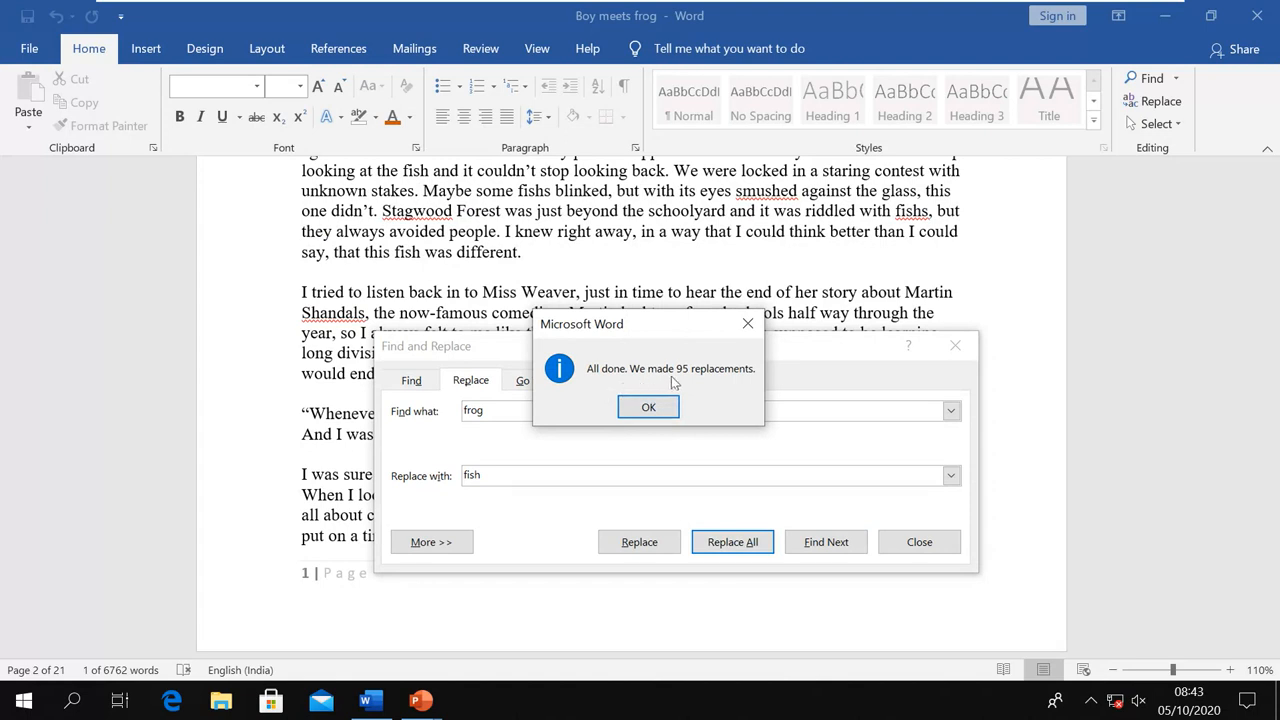
{"action": "left_click", "coordinate": [648, 407]}
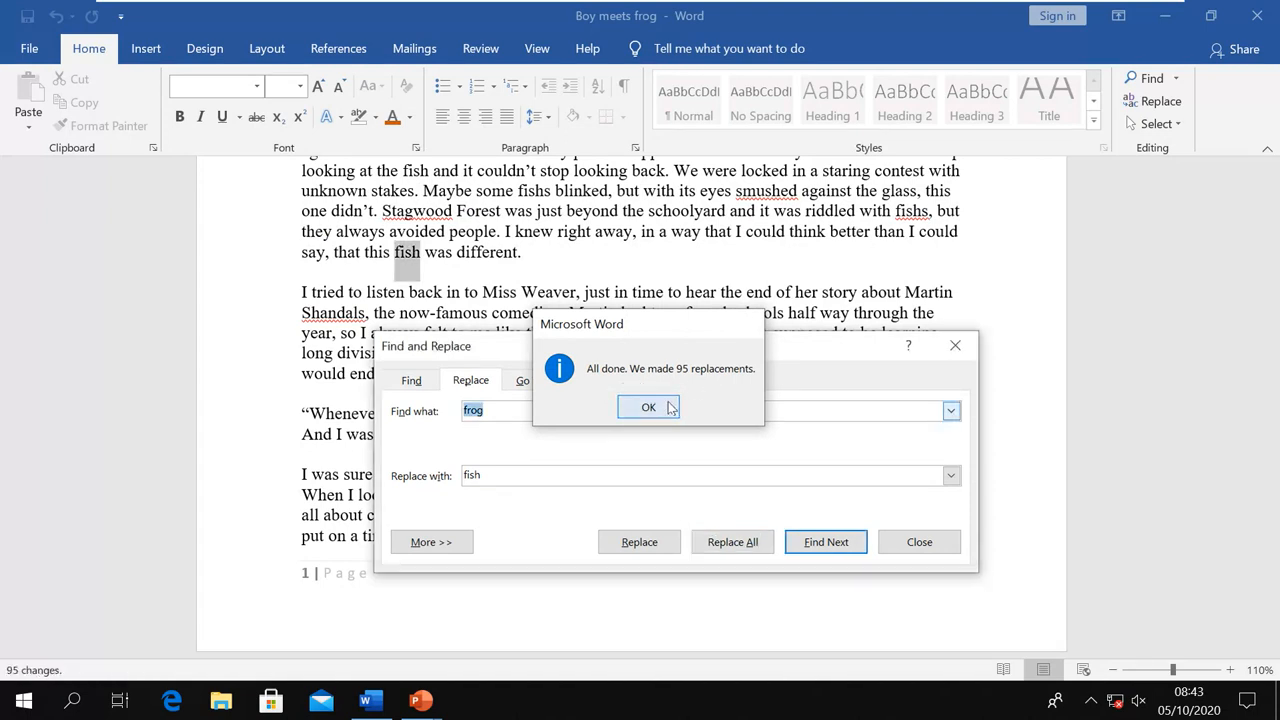
{"action": "left_click", "coordinate": [919, 542]}
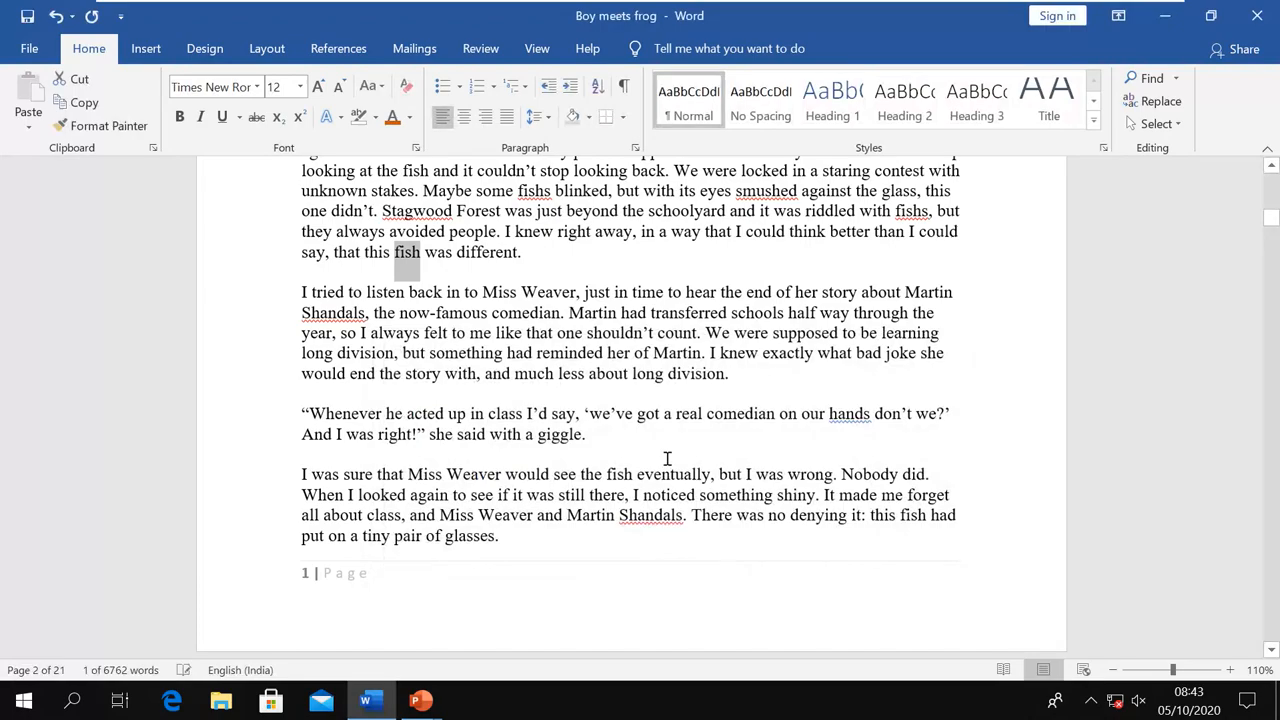
Undo the "frog" to "fish" replacements and restore the Heading 1 style on the second BOY MEETS FROG line
{"action": "key", "text": "ctrl+Home"}
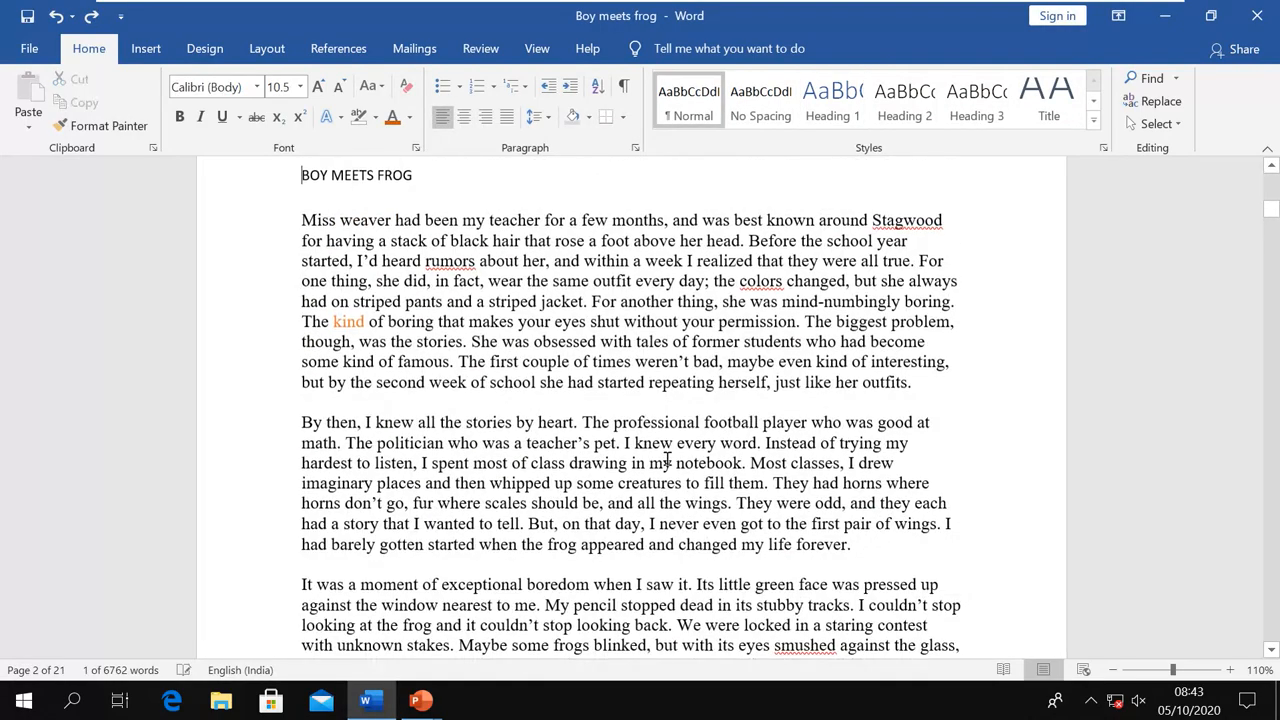
{"action": "scroll", "coordinate": [667, 460], "scroll_direction": "up", "scroll_amount": 1}
{"action": "scroll", "coordinate": [667, 460], "scroll_direction": "up", "scroll_amount": 4}
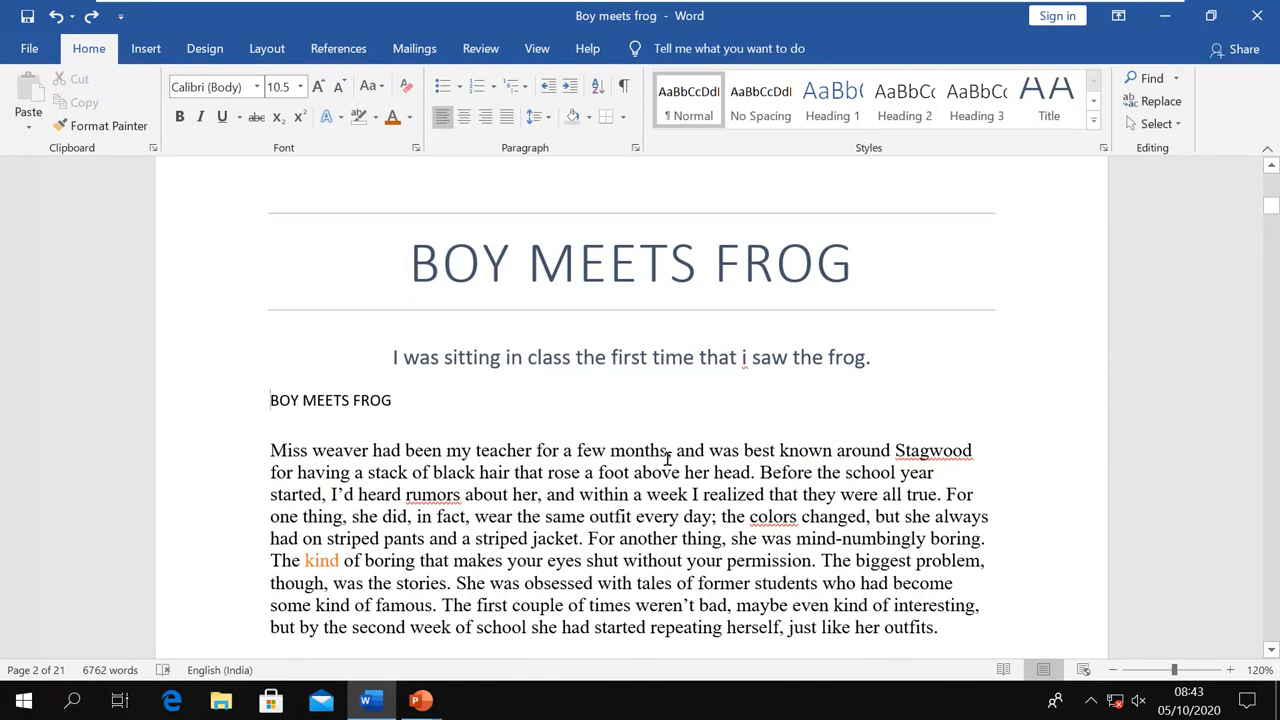
{"action": "key", "text": "ctrl+alt+1"}
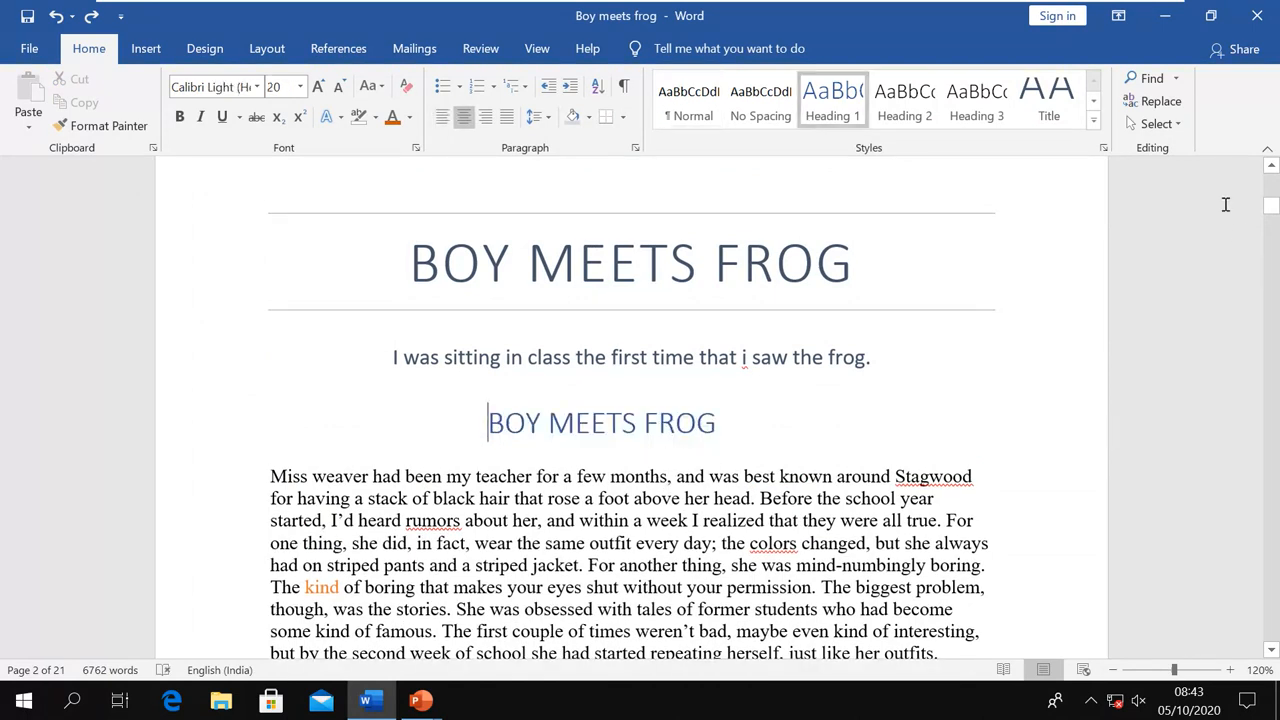
Look at the Advanced Find options and close them without searching
{"action": "left_click", "coordinate": [1177, 80]}
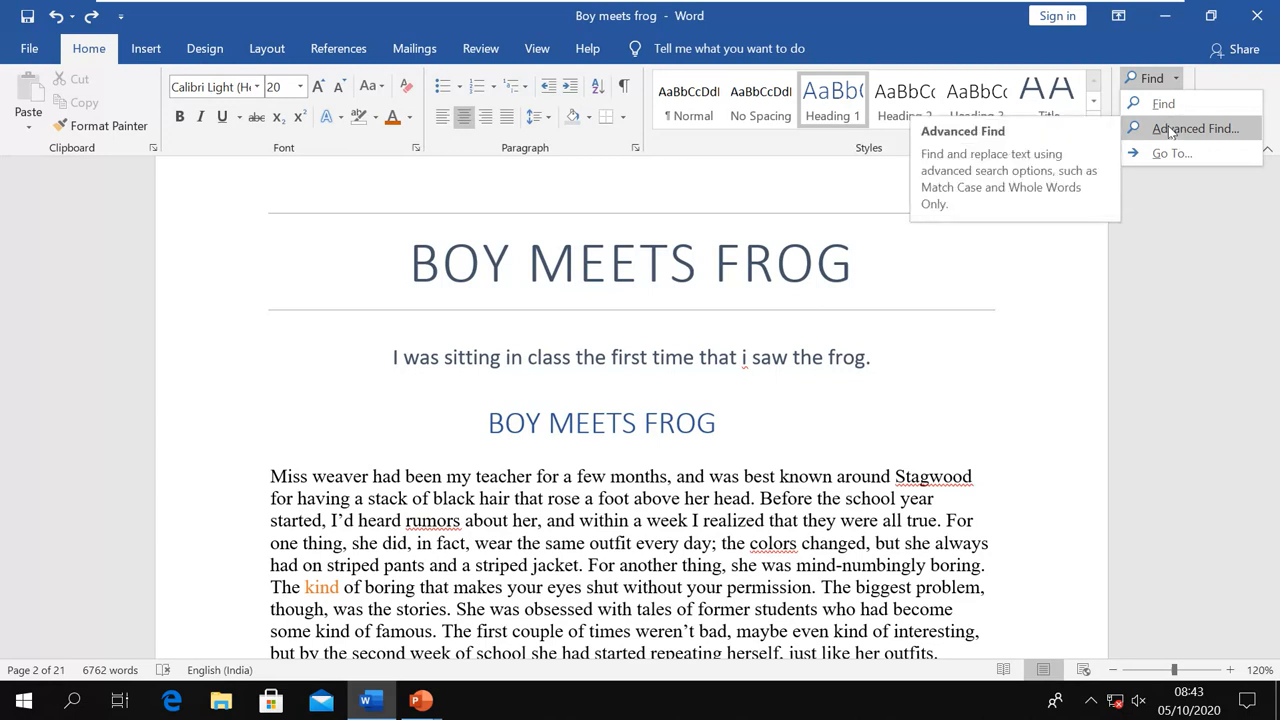
{"action": "left_click", "coordinate": [1171, 131]}
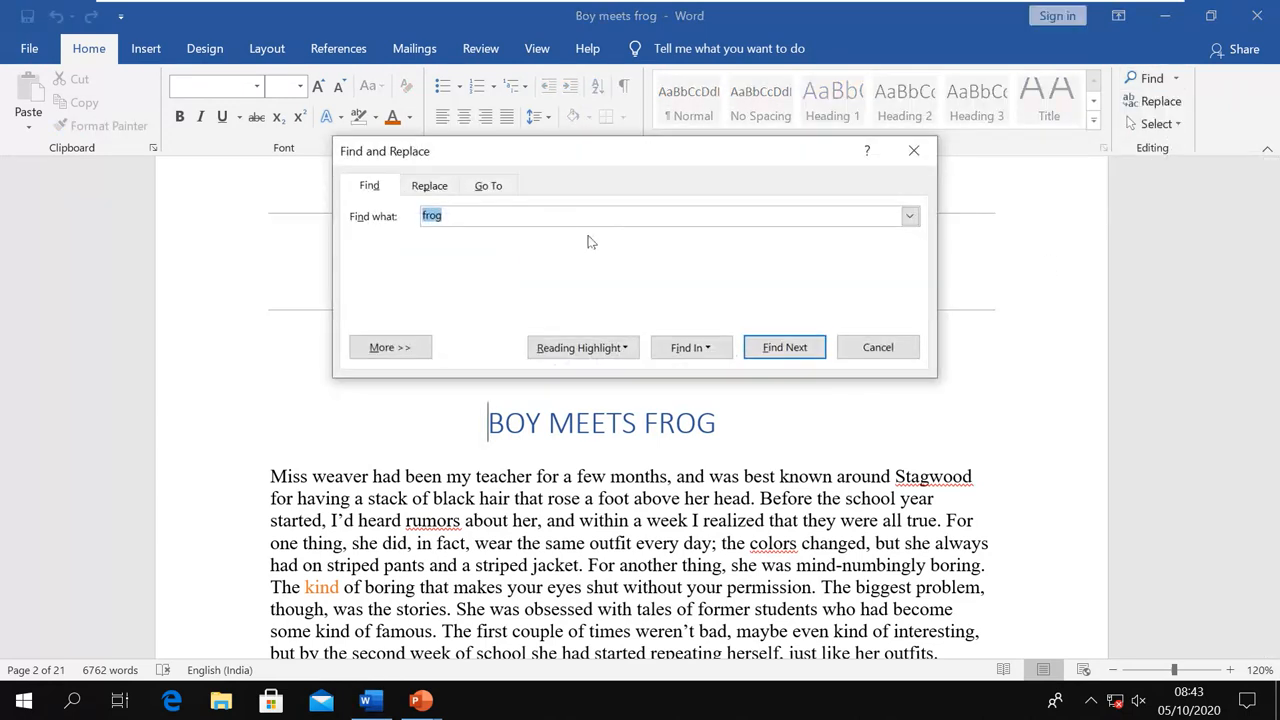
{"action": "left_click", "coordinate": [914, 150]}
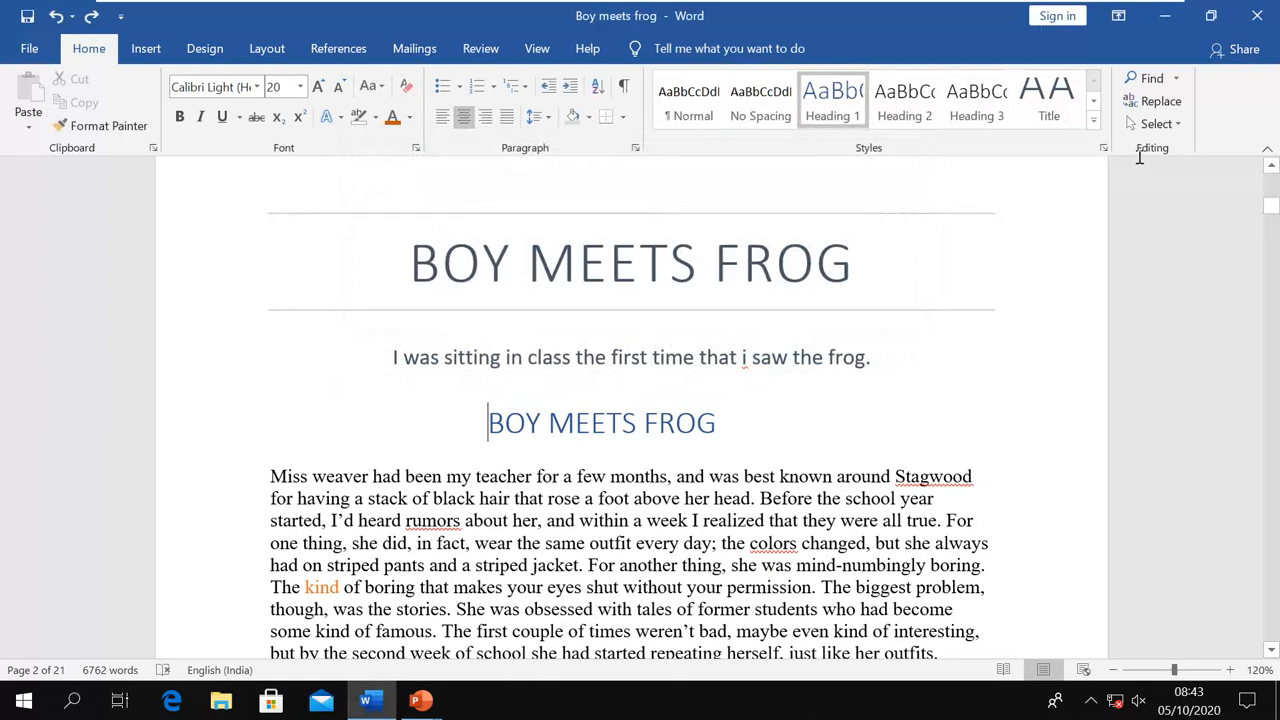
Open Go To and look through the target types it offers, from Section, Line and Comment down to Heading
{"action": "left_click", "coordinate": [1174, 78]}
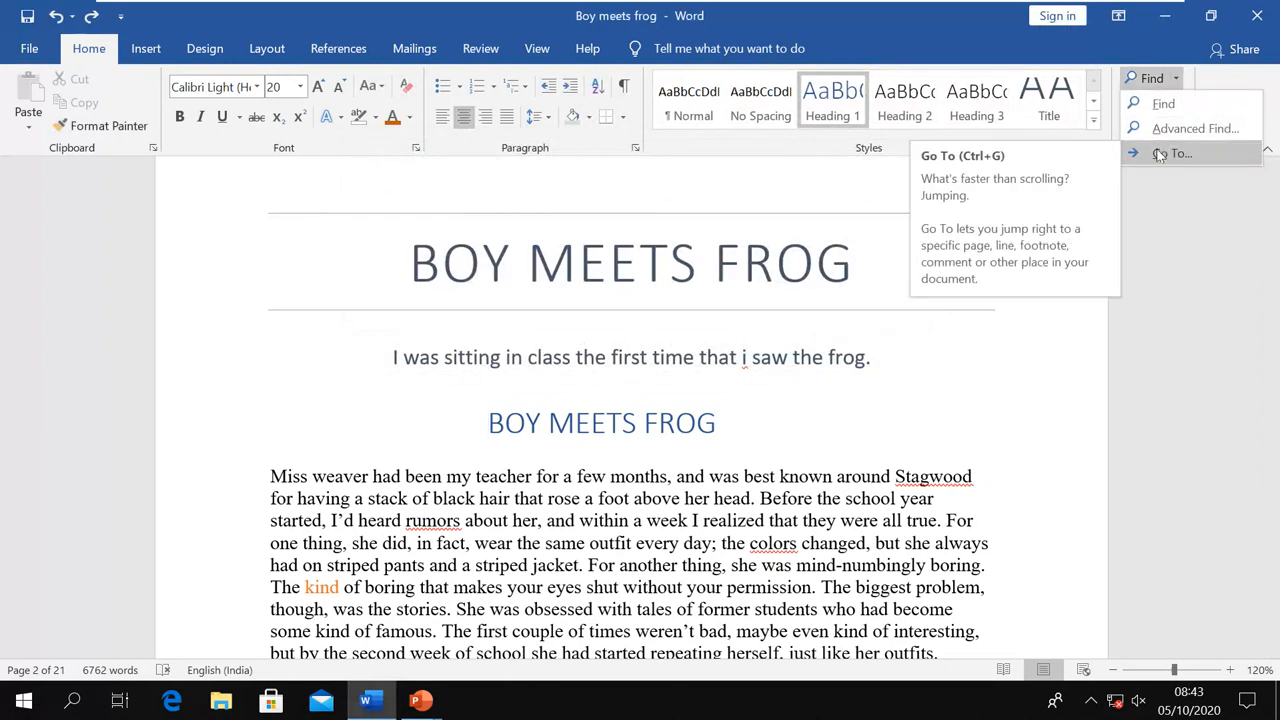
{"action": "left_click", "coordinate": [1165, 153]}
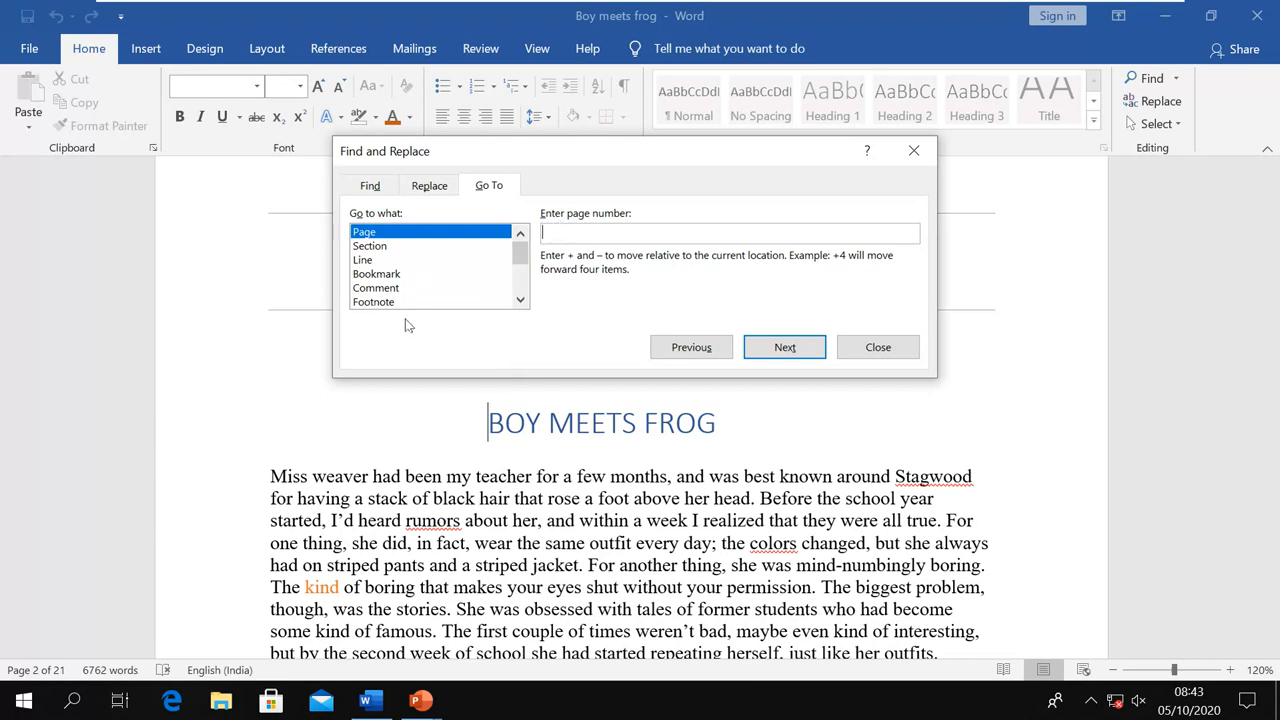
{"action": "left_click", "coordinate": [376, 249]}
{"action": "left_click", "coordinate": [371, 260]}
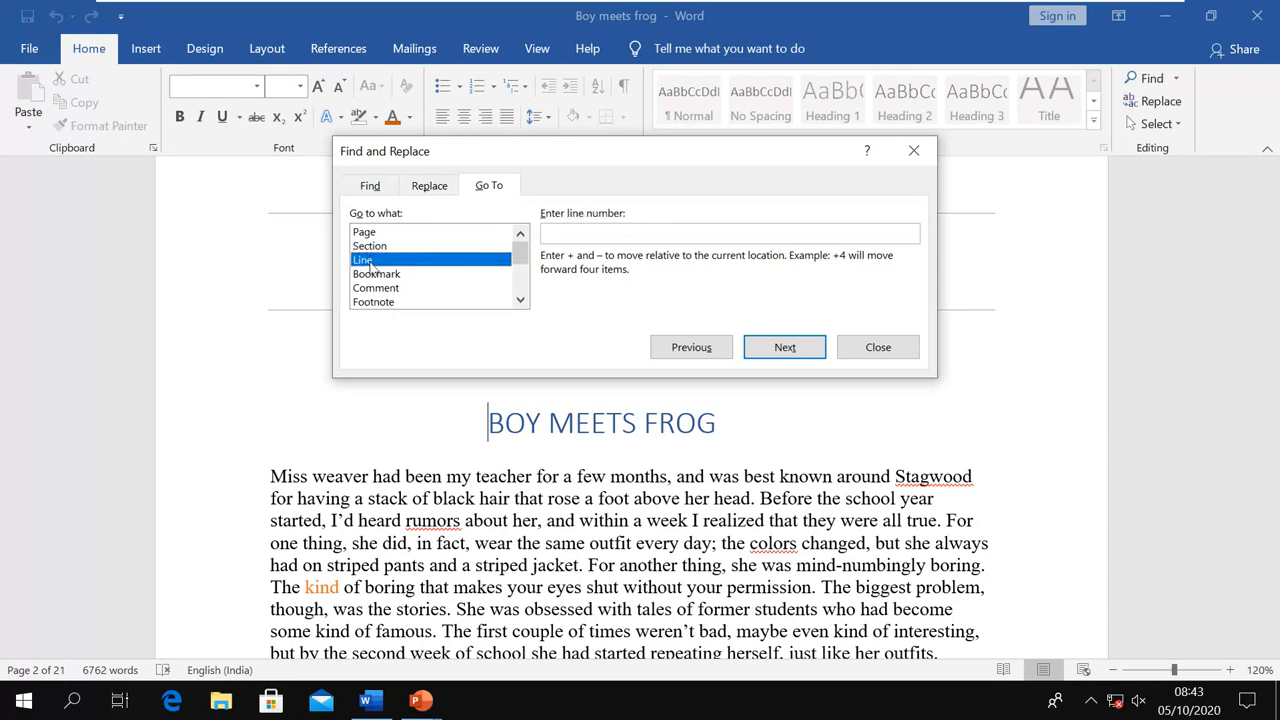
{"action": "left_click", "coordinate": [373, 276]}
{"action": "left_click", "coordinate": [374, 287]}
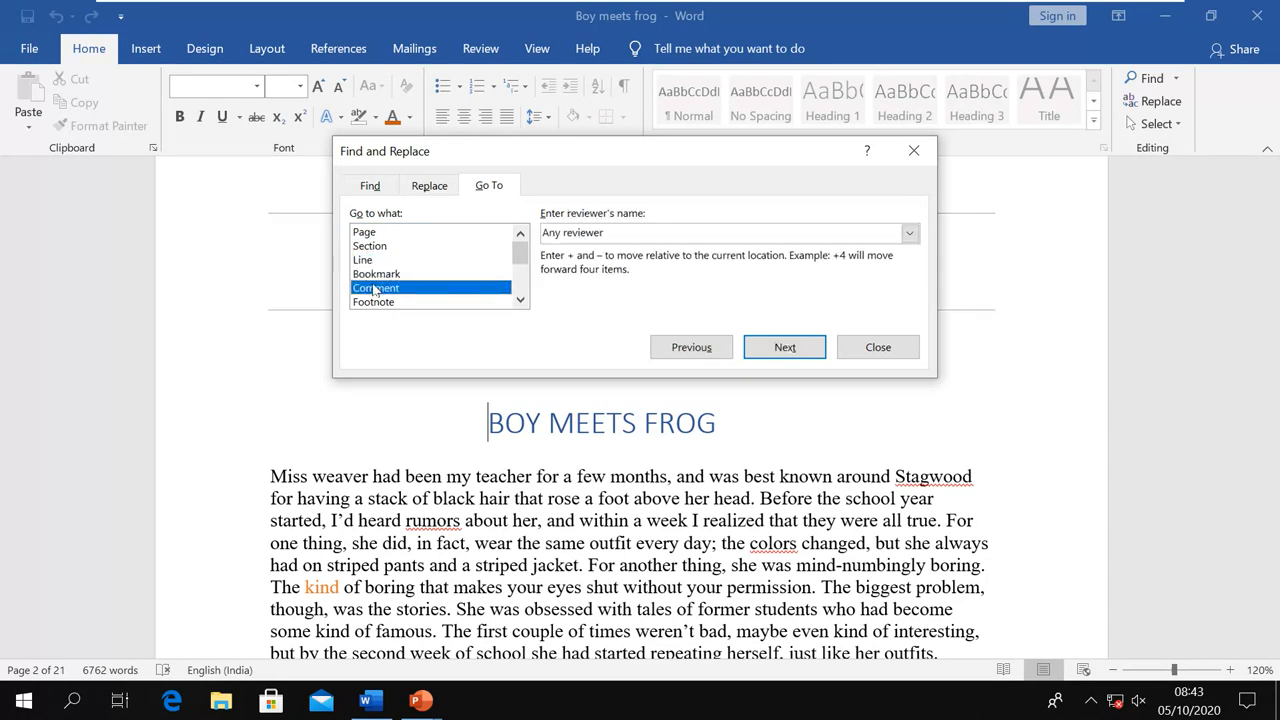
{"action": "scroll", "coordinate": [376, 285], "scroll_direction": "down", "scroll_amount": 1}
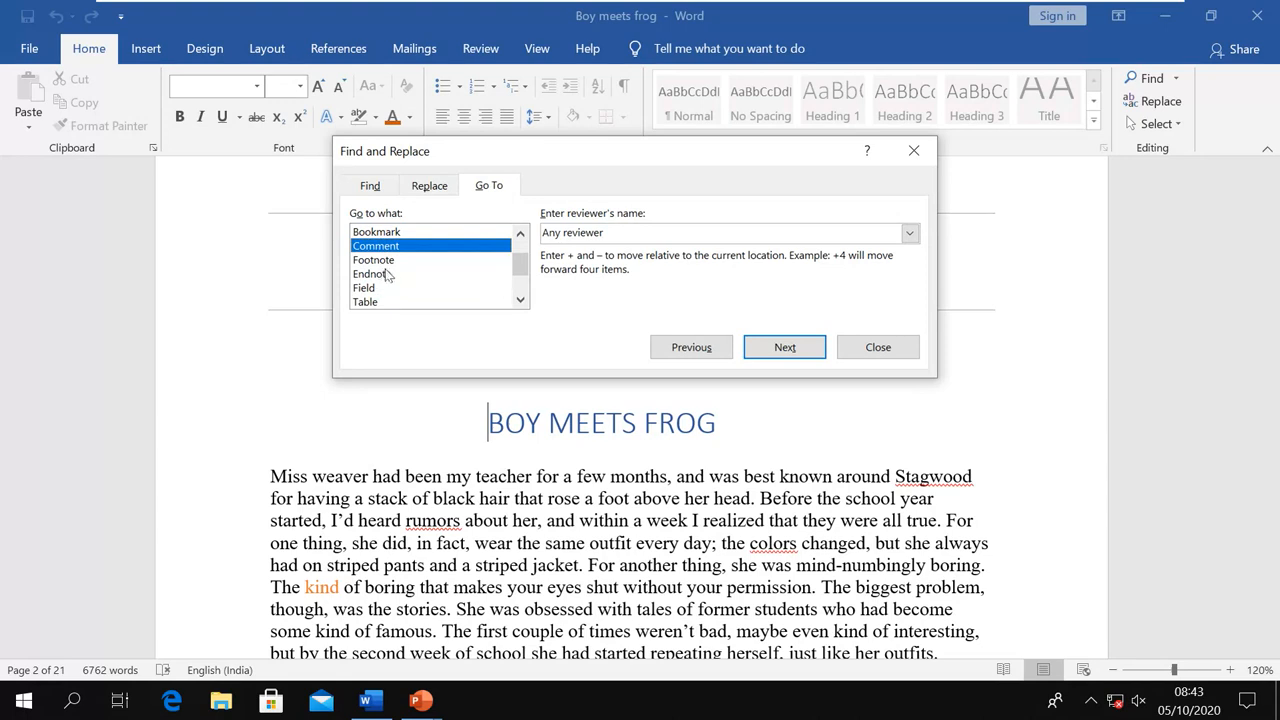
{"action": "key", "text": "Down"}
{"action": "key", "text": "Down"}
{"action": "scroll", "coordinate": [387, 279], "scroll_direction": "down", "scroll_amount": 2}
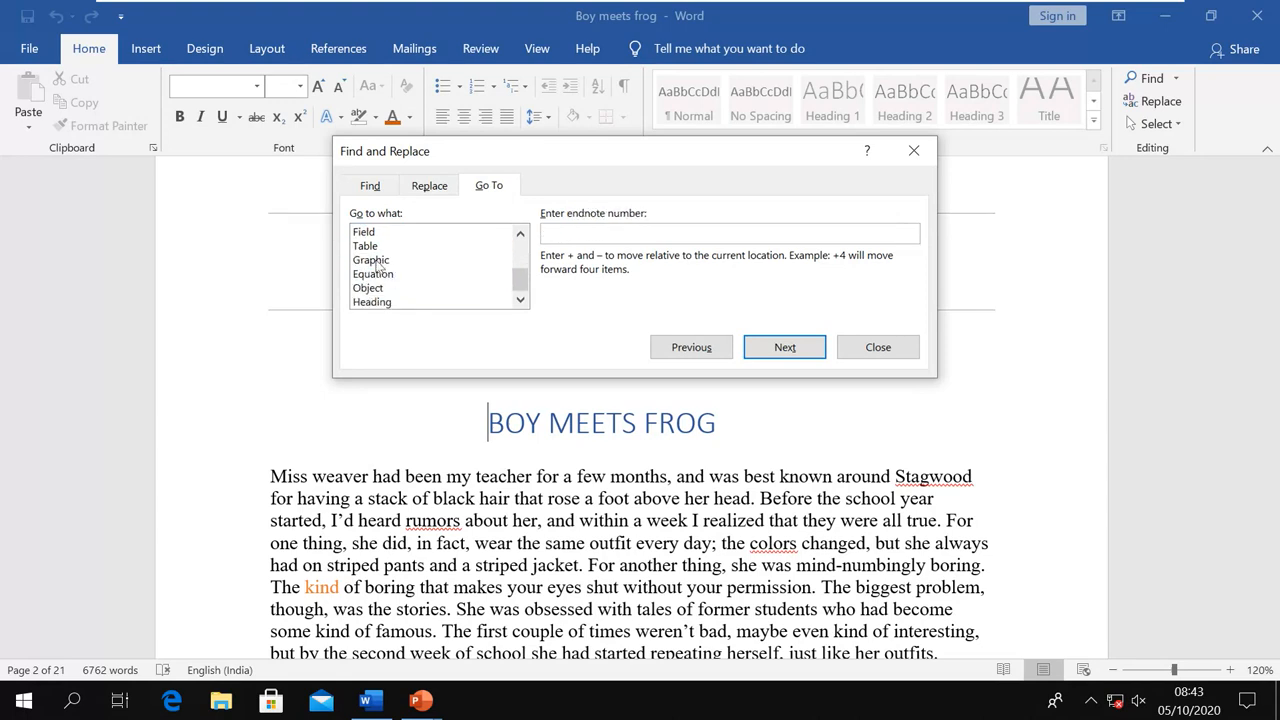
Jump to the next table in the document and reposition the Go To dialog
{"action": "left_click", "coordinate": [370, 247]}
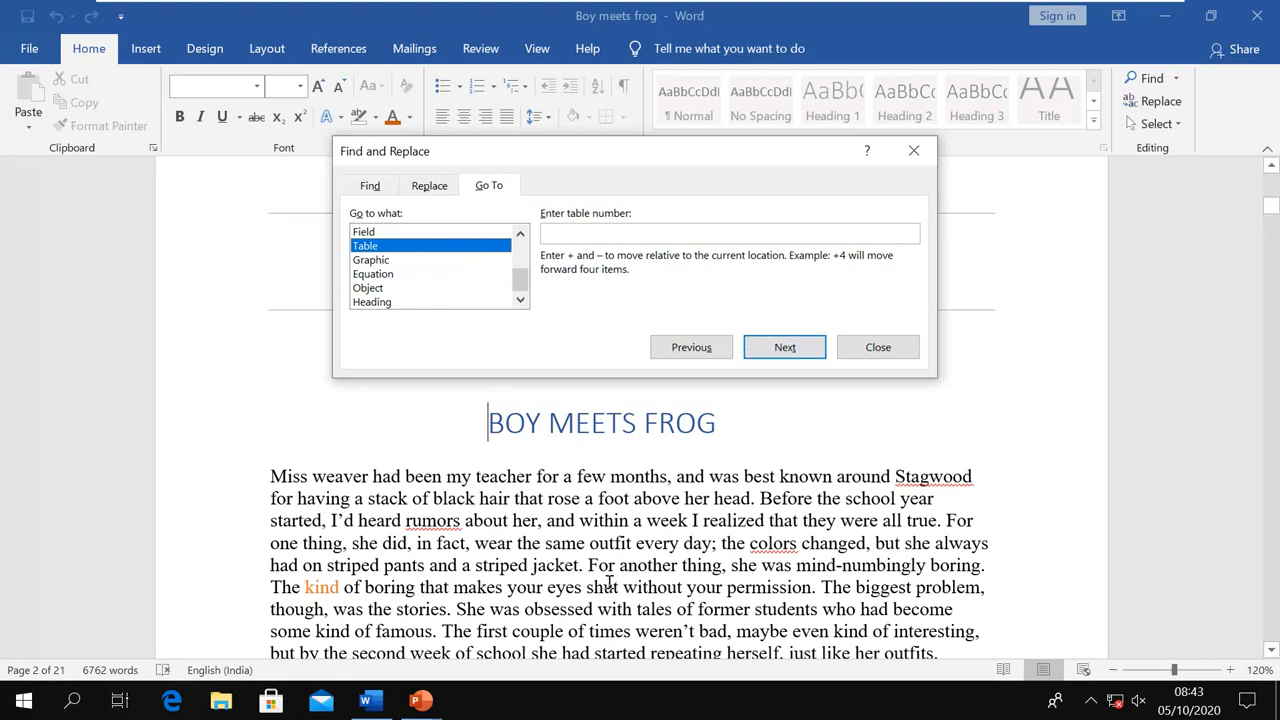
{"action": "left_click", "coordinate": [766, 350]}
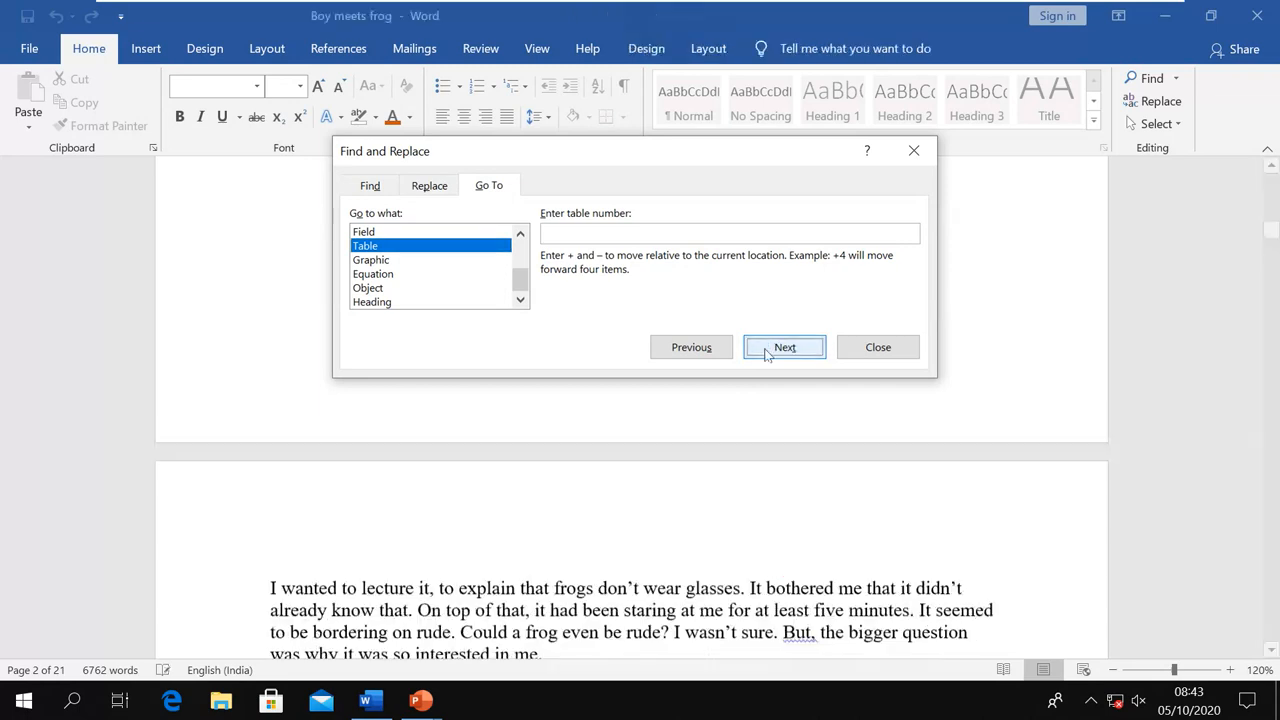
{"action": "left_click_drag", "start_coordinate": [613, 156], "coordinate": [692, 503]}
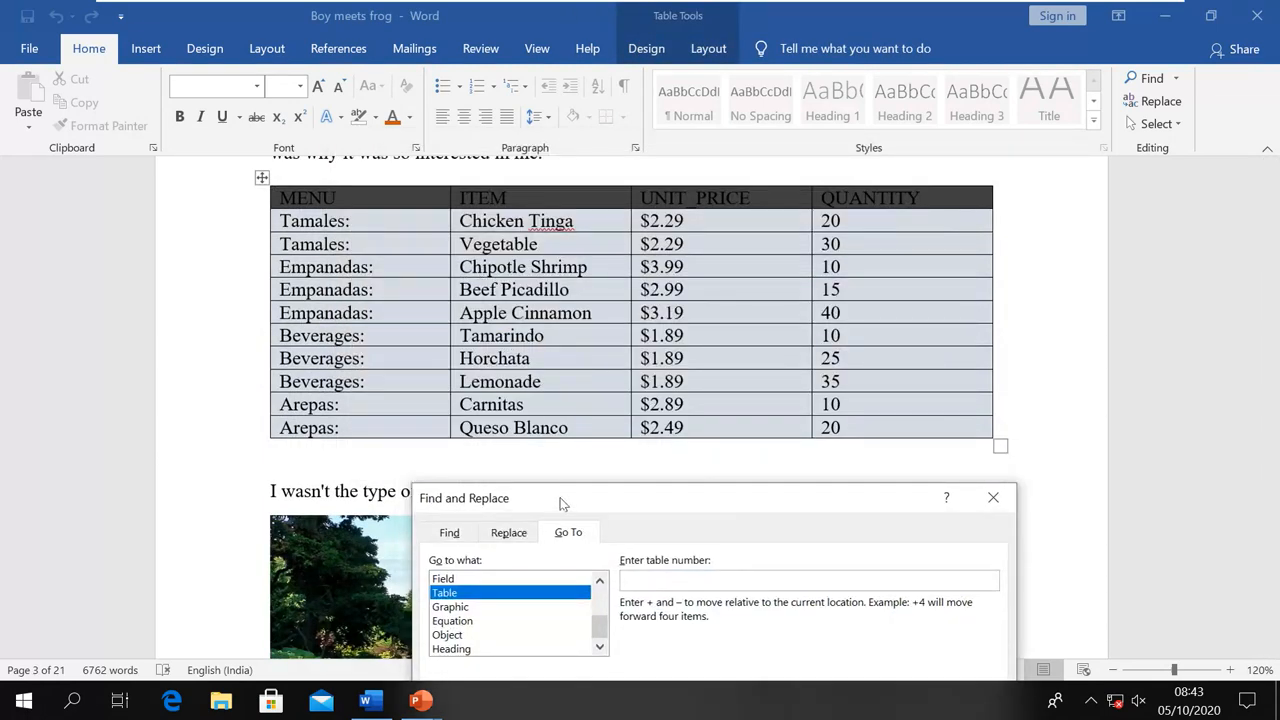
{"action": "left_click_drag", "start_coordinate": [551, 502], "coordinate": [551, 297]}
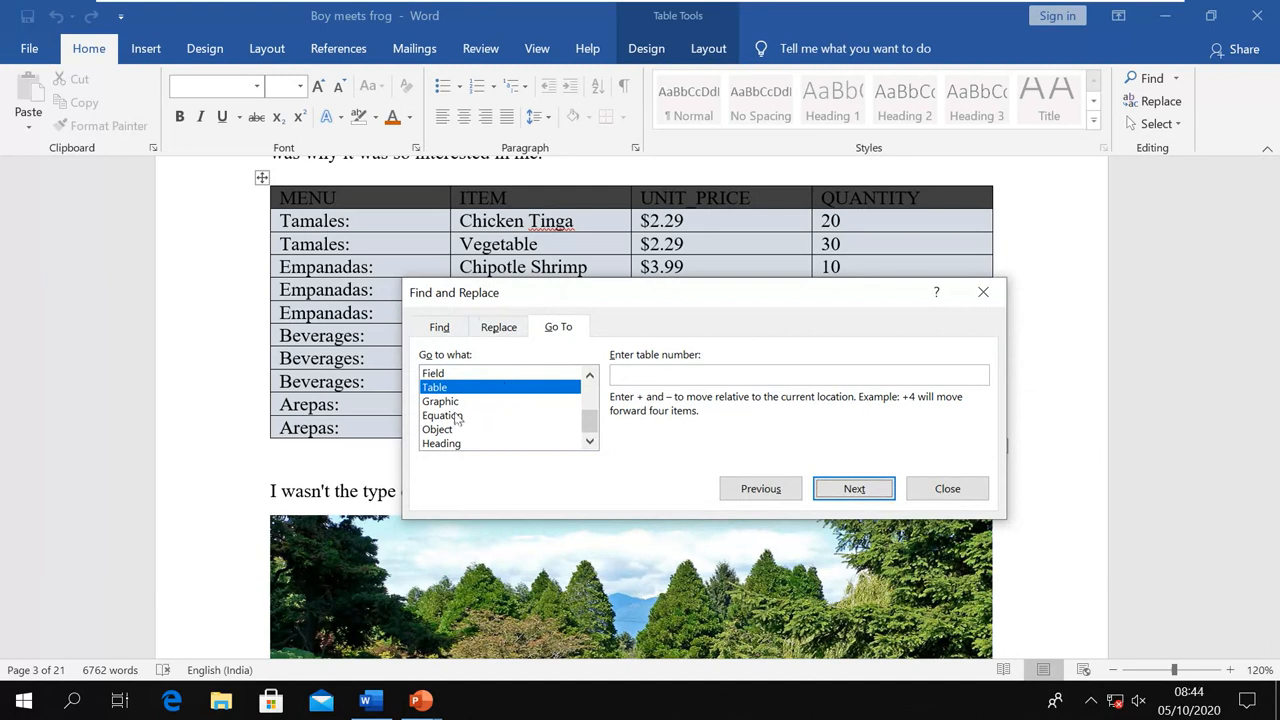
Go to the next heading, return to the previous BOY MEETS FROG heading, and close the Go To dialog
{"action": "scroll", "coordinate": [456, 418], "scroll_direction": "up", "scroll_amount": 2}
{"action": "scroll", "coordinate": [456, 418], "scroll_direction": "down", "scroll_amount": 2}
{"action": "left_click", "coordinate": [440, 444]}
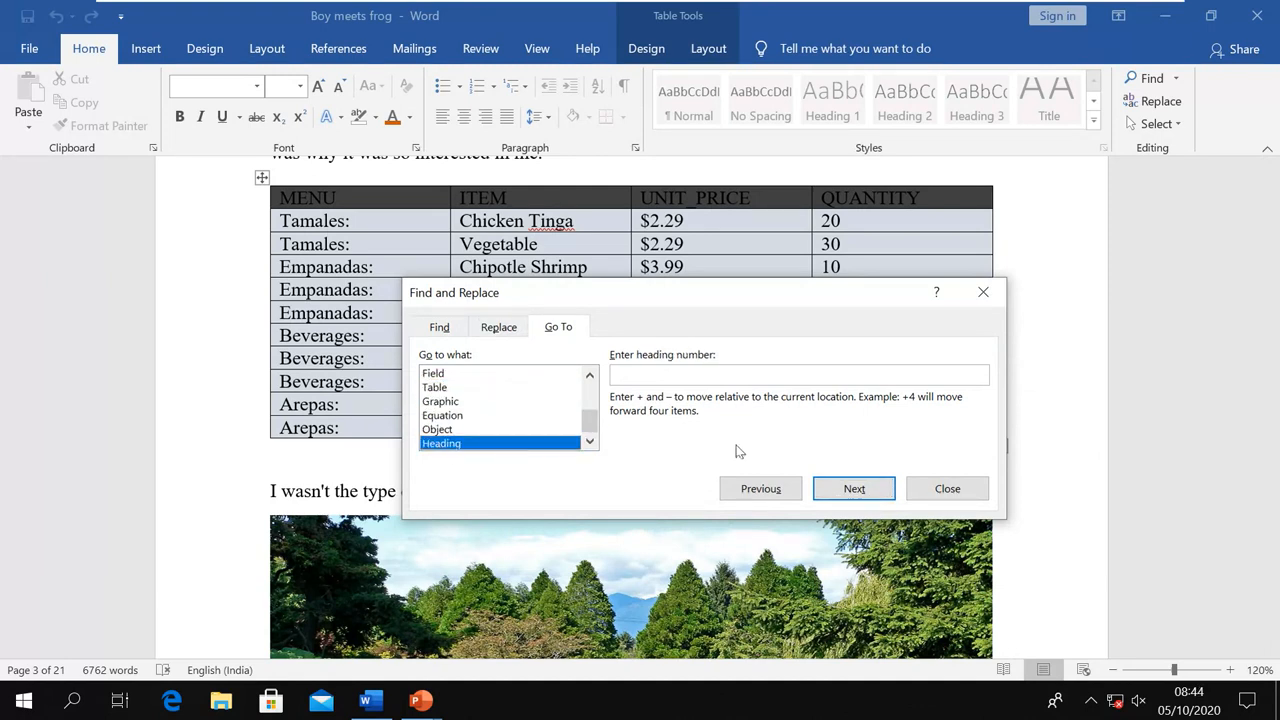
{"action": "left_click", "coordinate": [854, 490]}
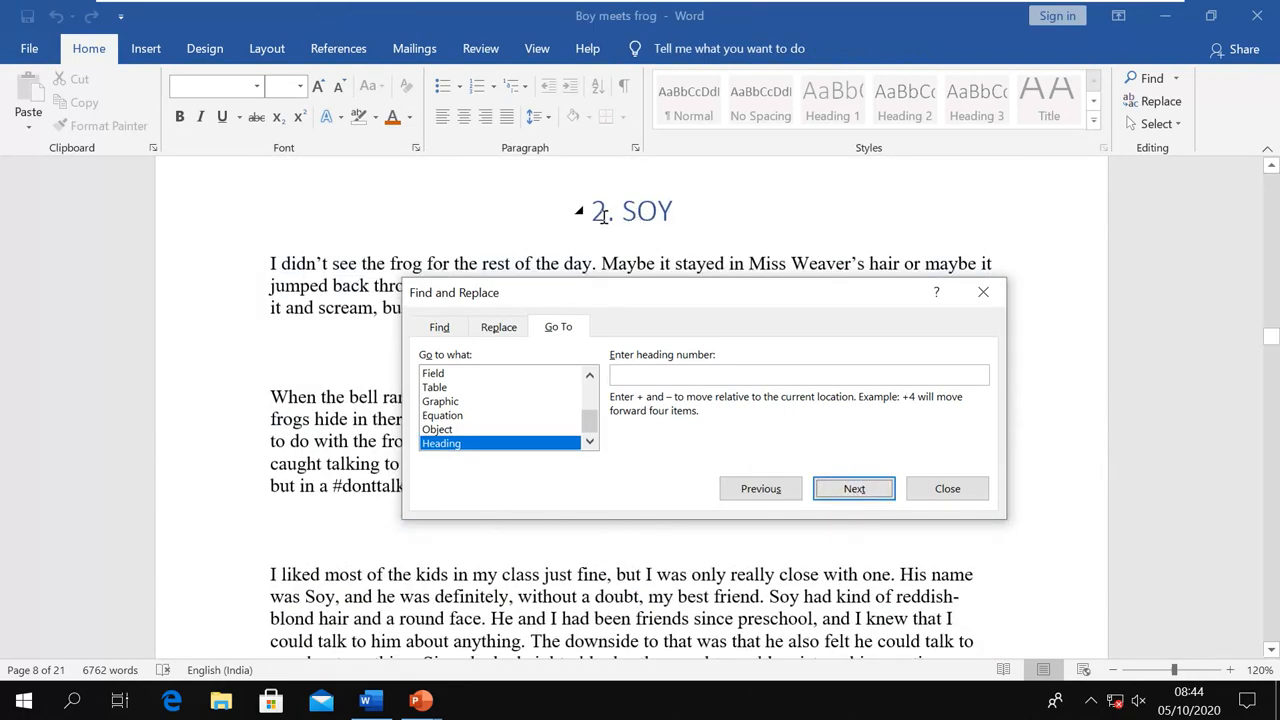
{"action": "left_click", "coordinate": [780, 502]}
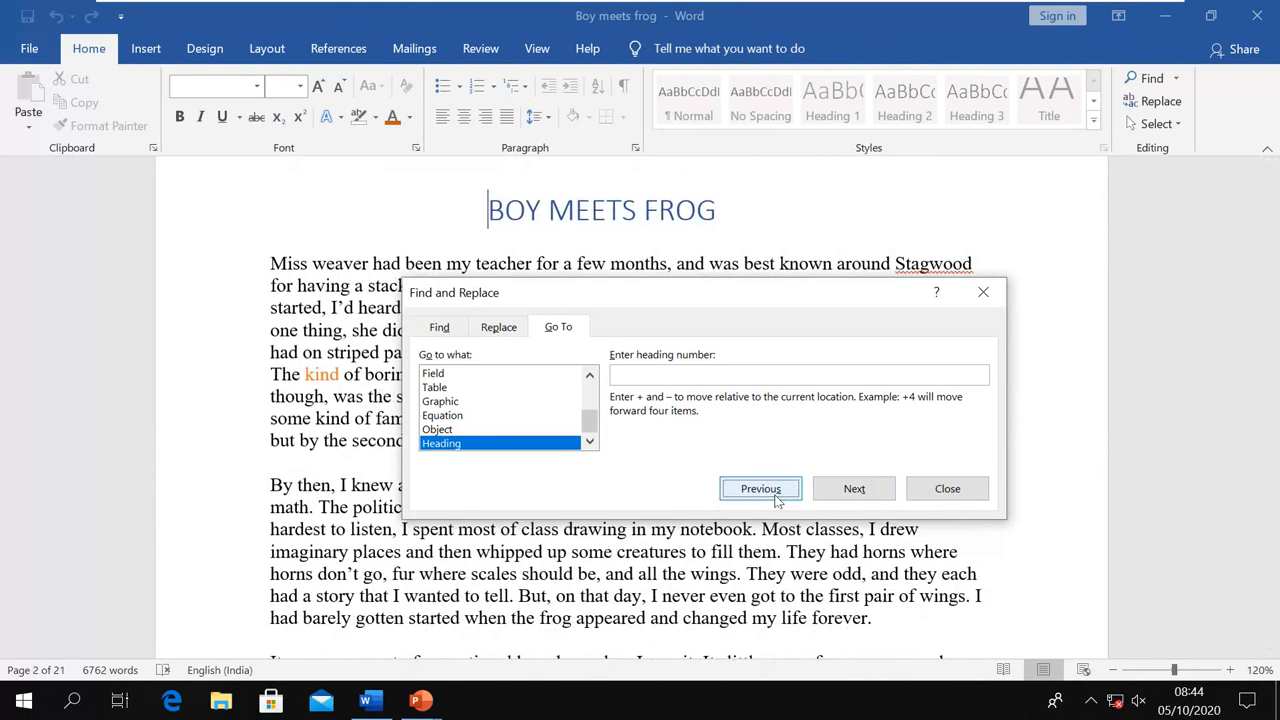
{"action": "left_click", "coordinate": [834, 488]}
{"action": "left_click", "coordinate": [766, 488]}
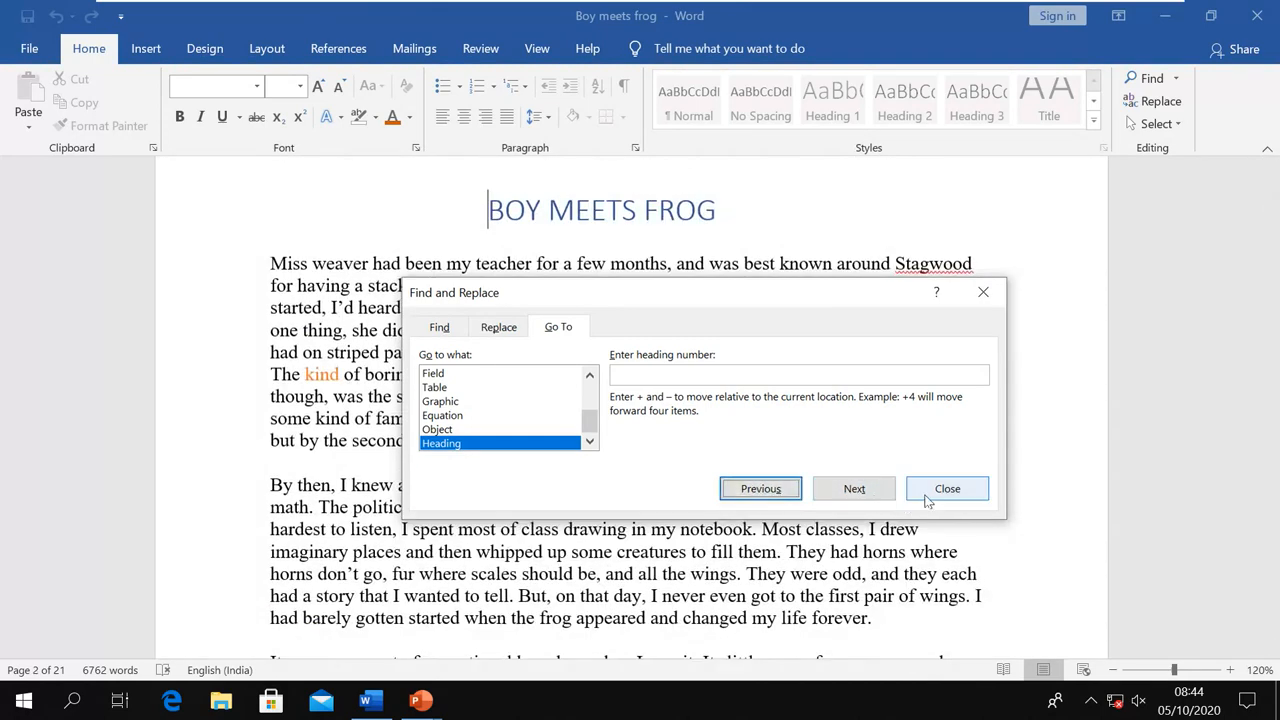
{"action": "left_click", "coordinate": [930, 500]}
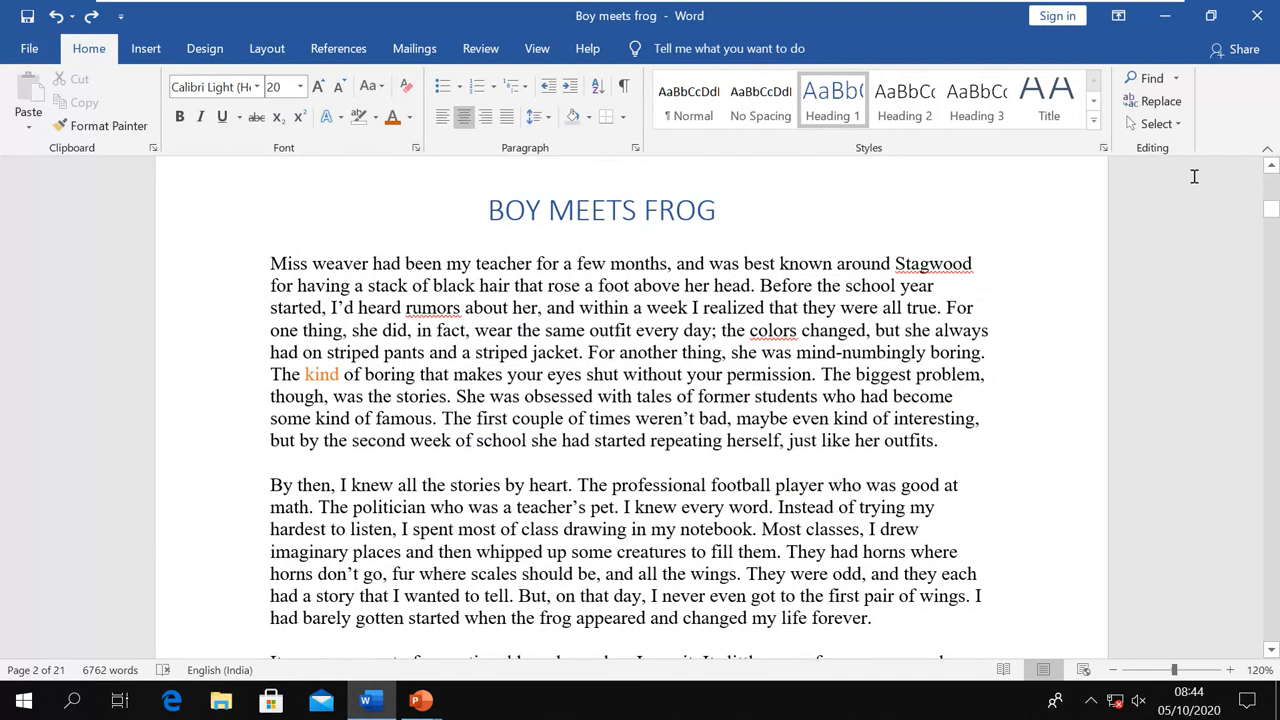
Select the entire document and clear the selection by placing the cursor in the first paragraph
{"action": "left_click", "coordinate": [1177, 125]}
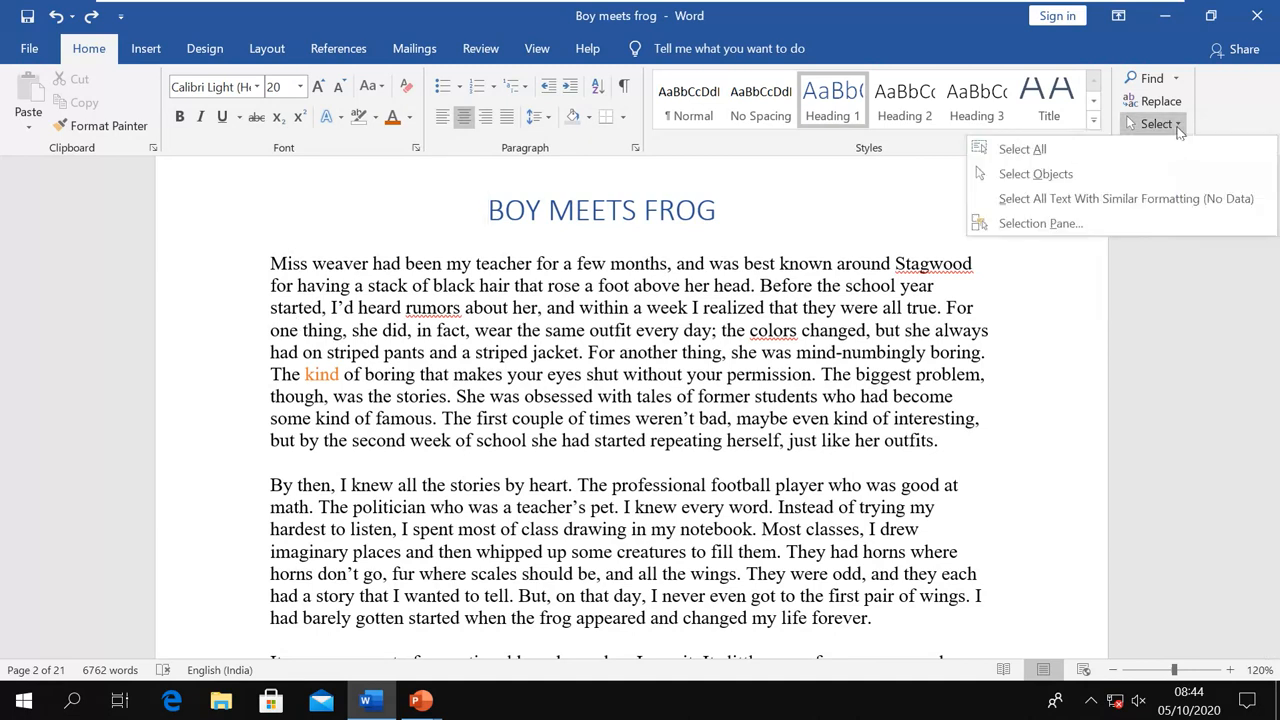
{"action": "left_click", "coordinate": [1072, 144]}
{"action": "left_click", "coordinate": [929, 330]}
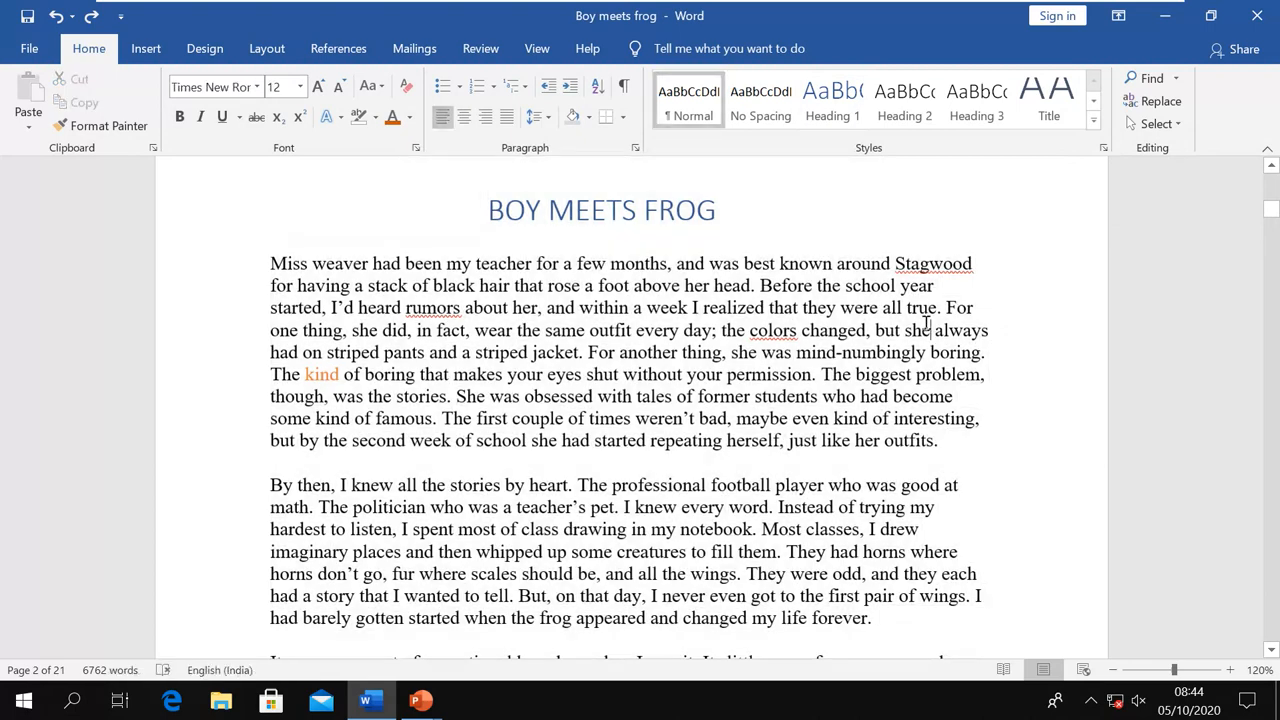
Turn on Select Objects mode and look over the document's table and landscape picture
{"action": "left_click", "coordinate": [1177, 124]}
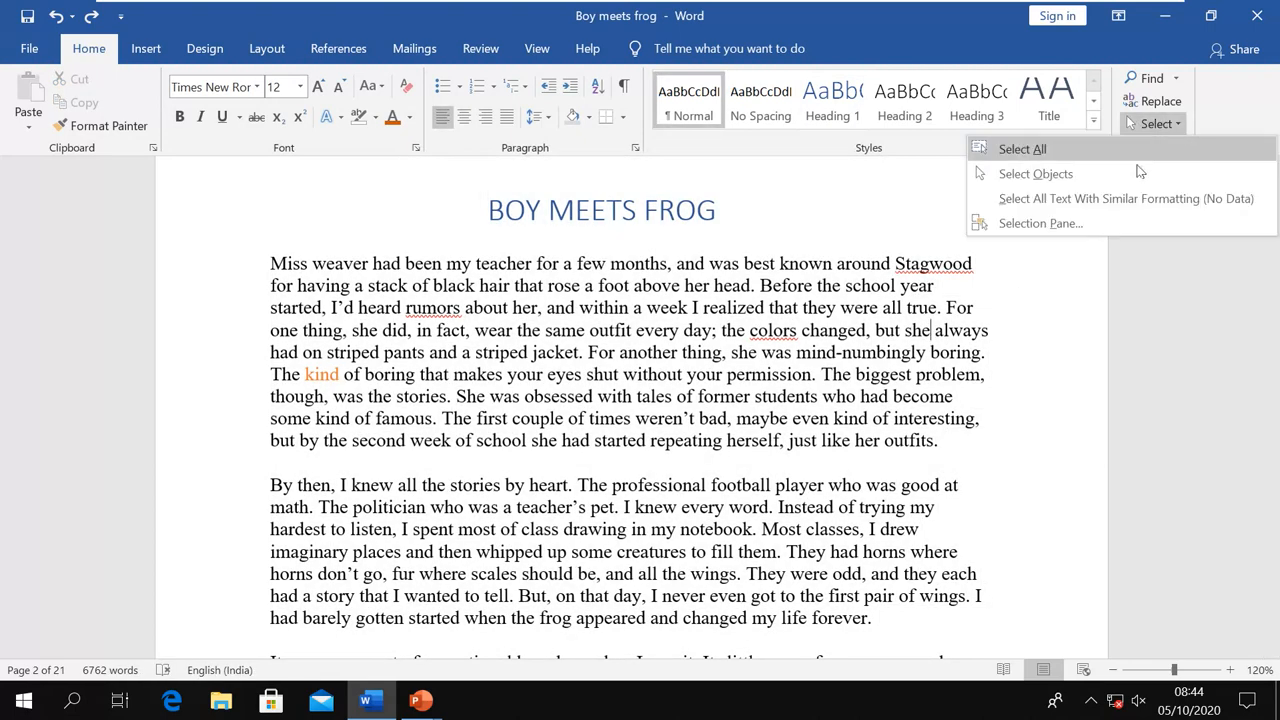
{"action": "left_click", "coordinate": [1036, 174]}
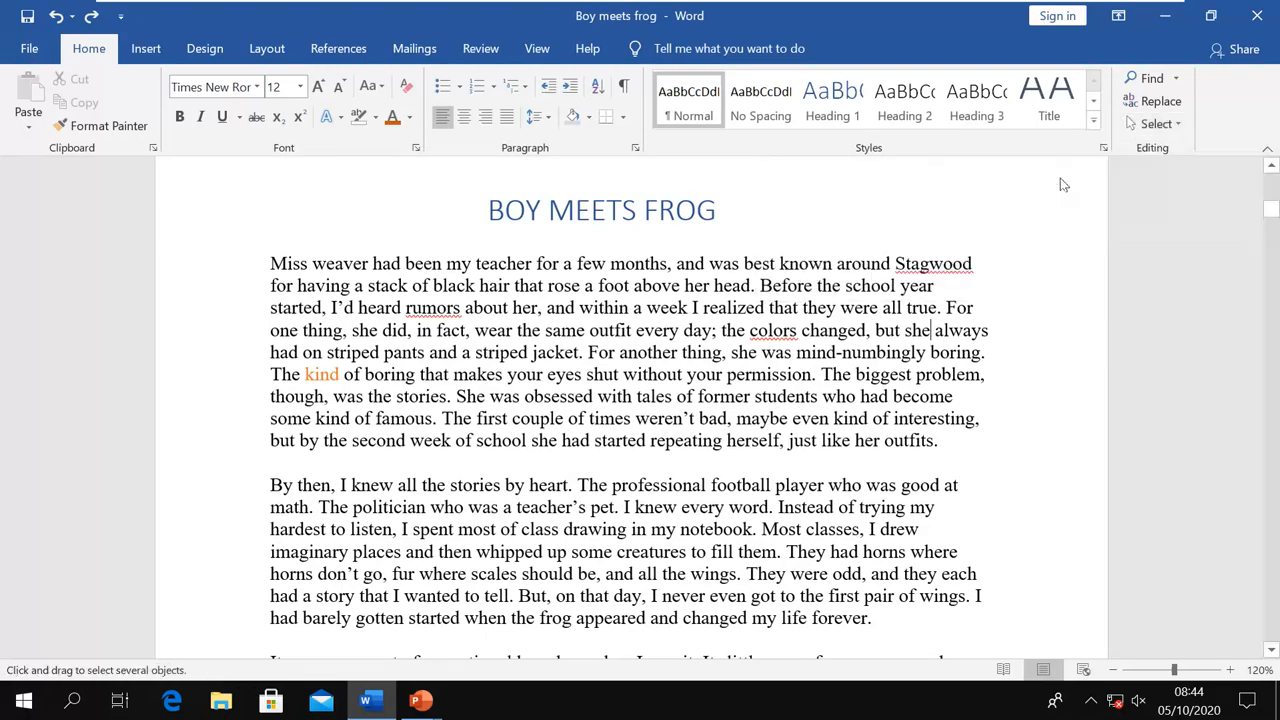
{"action": "scroll", "coordinate": [849, 433], "scroll_direction": "down", "scroll_amount": 15}
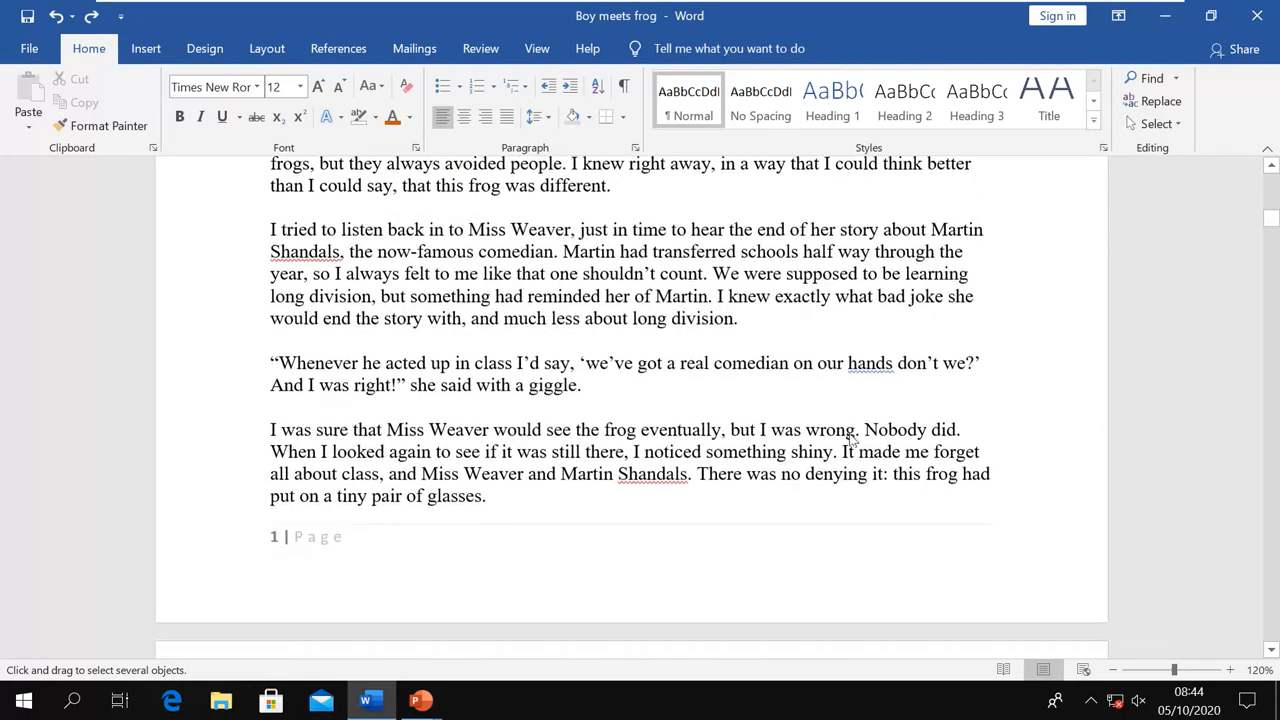
{"action": "scroll", "coordinate": [849, 433], "scroll_direction": "down", "scroll_amount": 15}
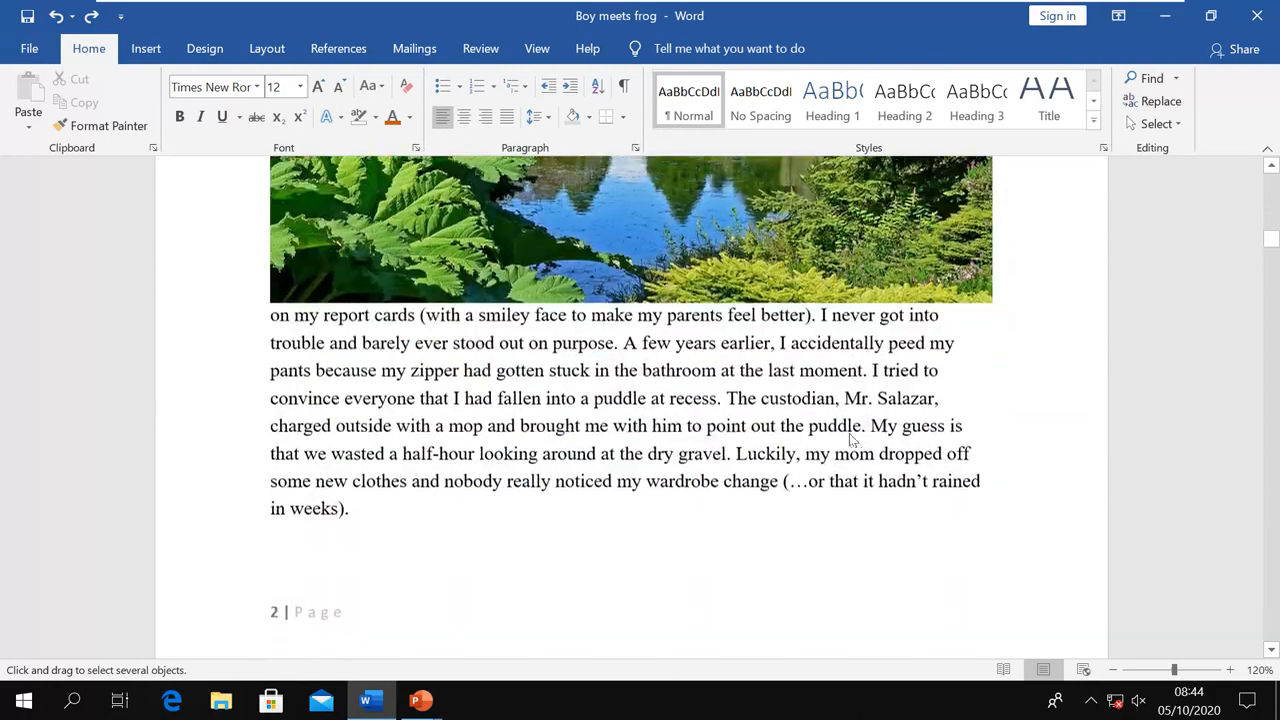
{"action": "scroll", "coordinate": [852, 440], "scroll_direction": "up", "scroll_amount": 15}
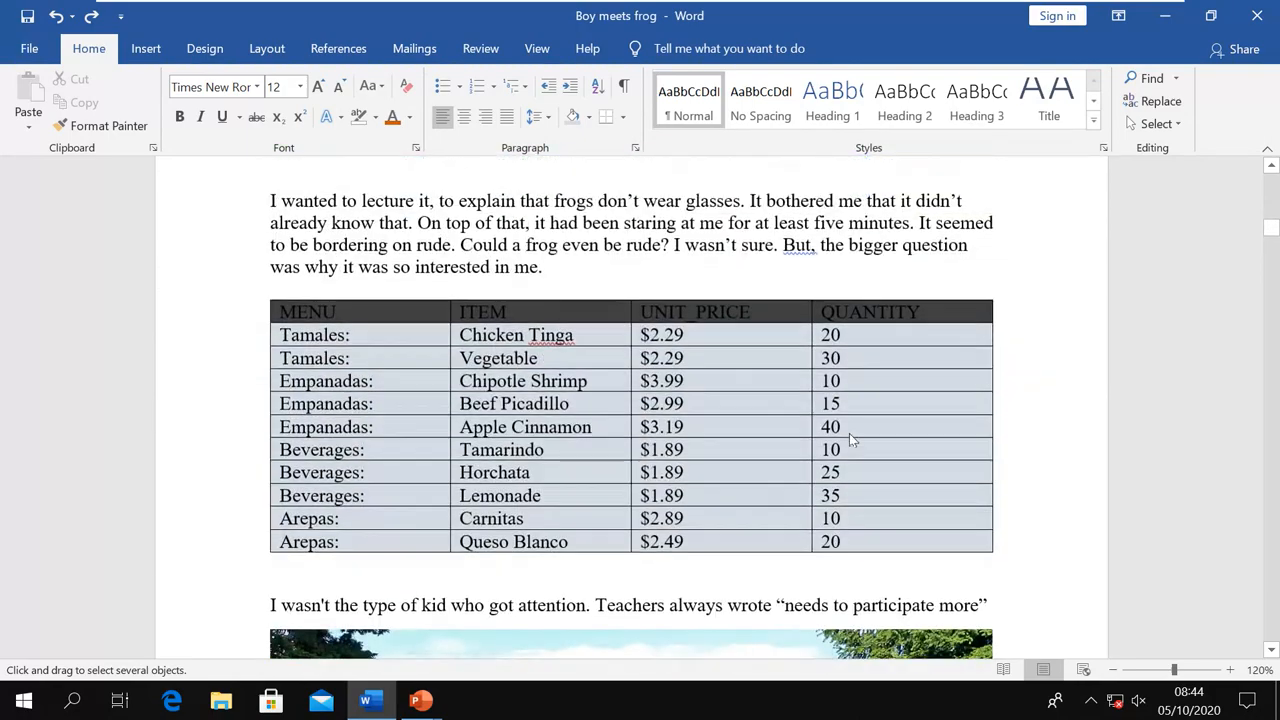
{"action": "left_click", "coordinate": [1156, 124]}
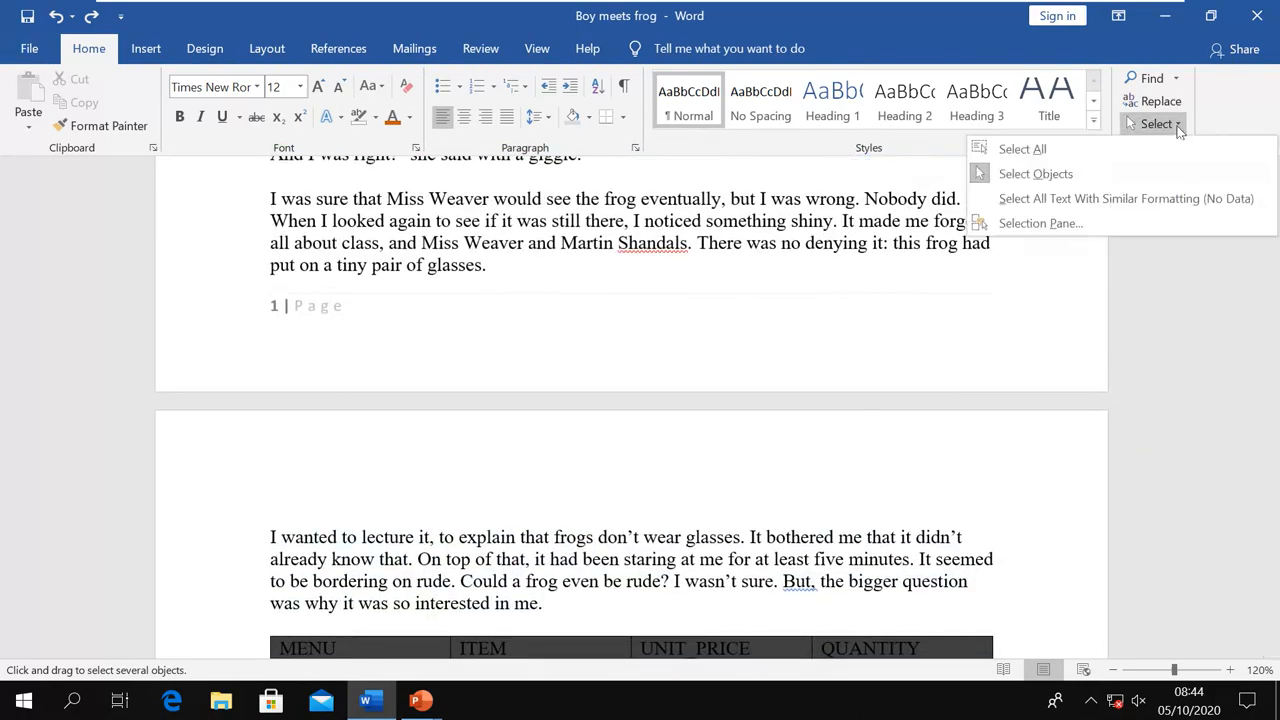
{"action": "left_click", "coordinate": [987, 439]}
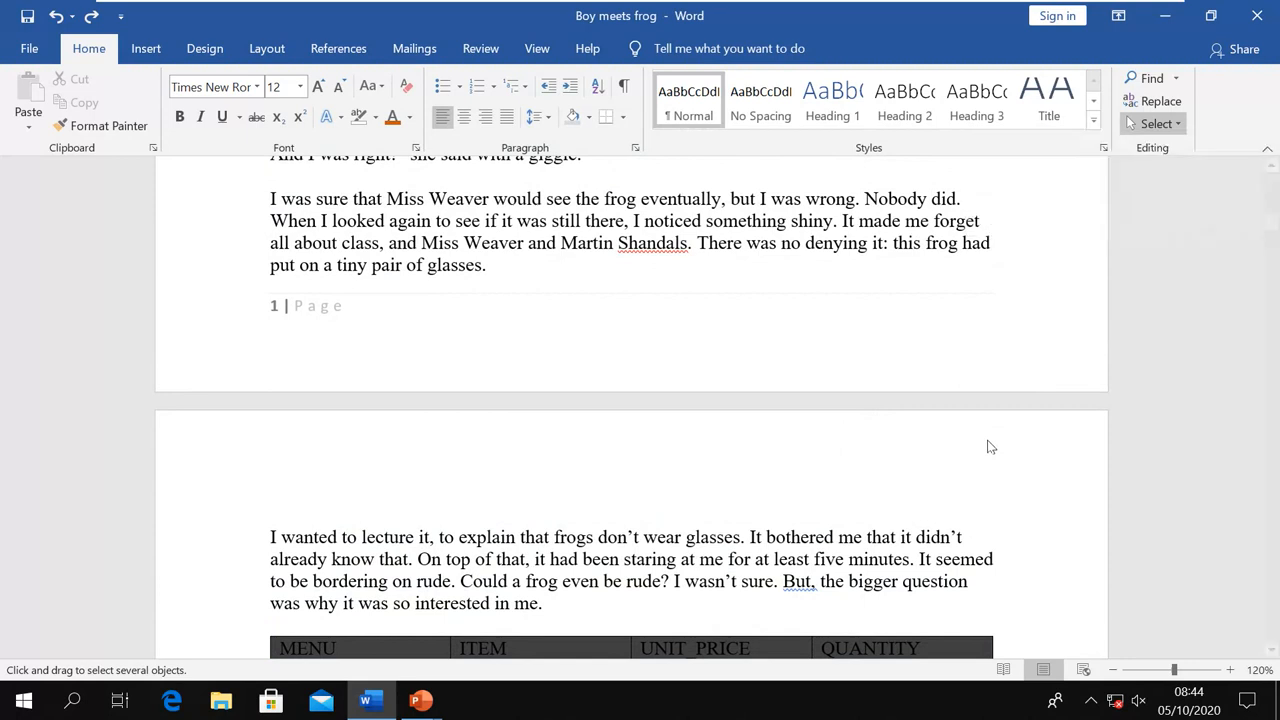
{"action": "left_click", "coordinate": [1179, 127]}
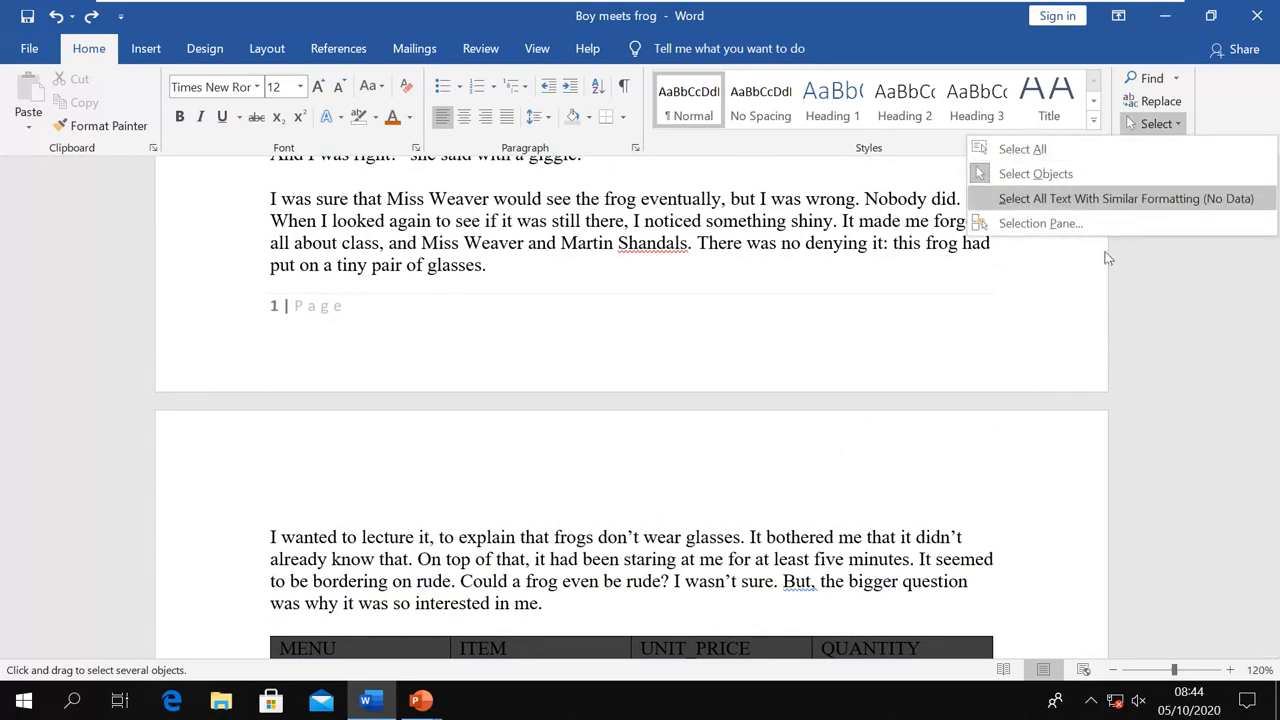
{"action": "scroll", "coordinate": [822, 380], "scroll_direction": "up", "scroll_amount": 4}
{"action": "scroll", "coordinate": [822, 384], "scroll_direction": "up", "scroll_amount": 12}
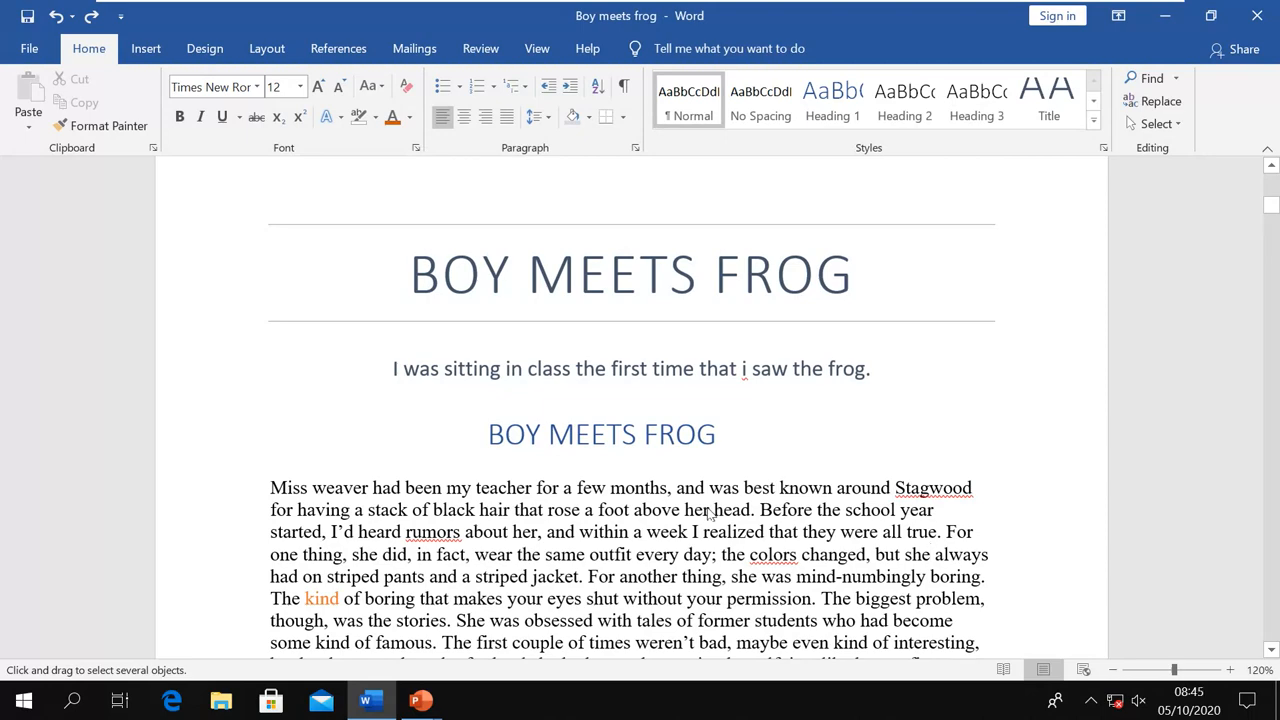
Return to the first story paragraph under the BOY MEETS FROG heading and turn off Select Objects mode
{"action": "scroll", "coordinate": [708, 513], "scroll_direction": "down", "scroll_amount": 3}
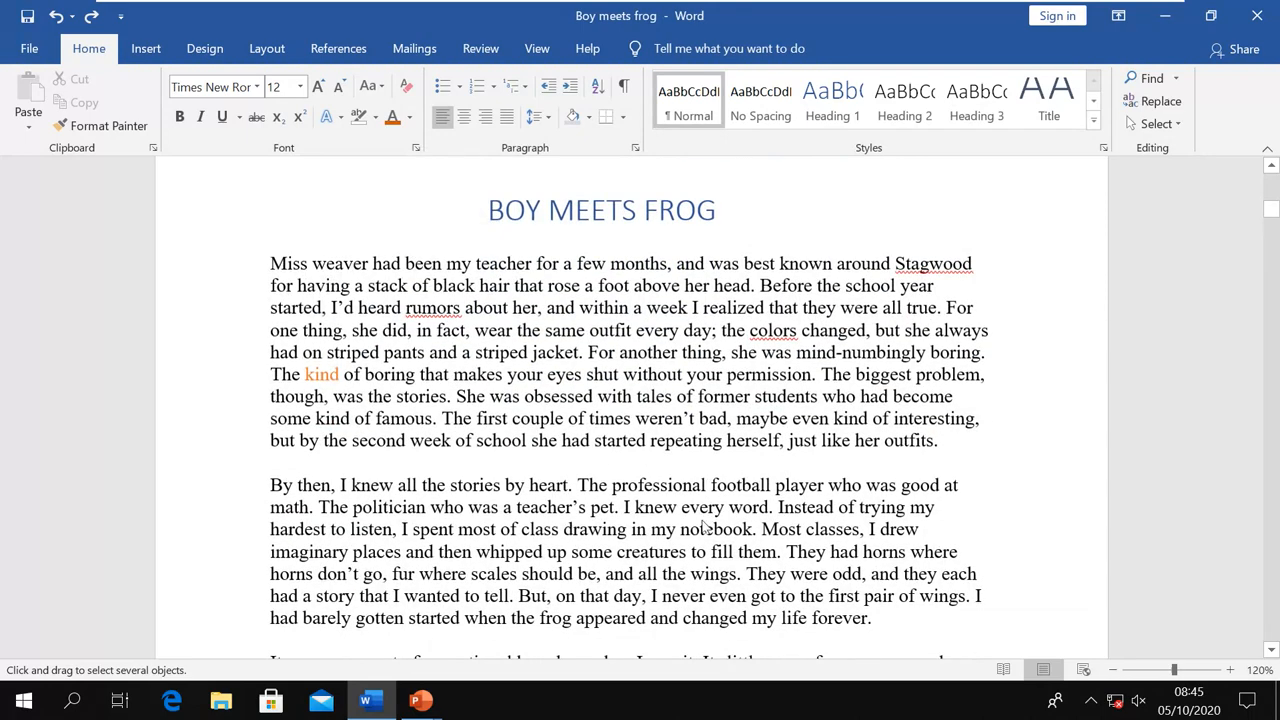
{"action": "scroll", "coordinate": [706, 524], "scroll_direction": "up", "scroll_amount": 2}
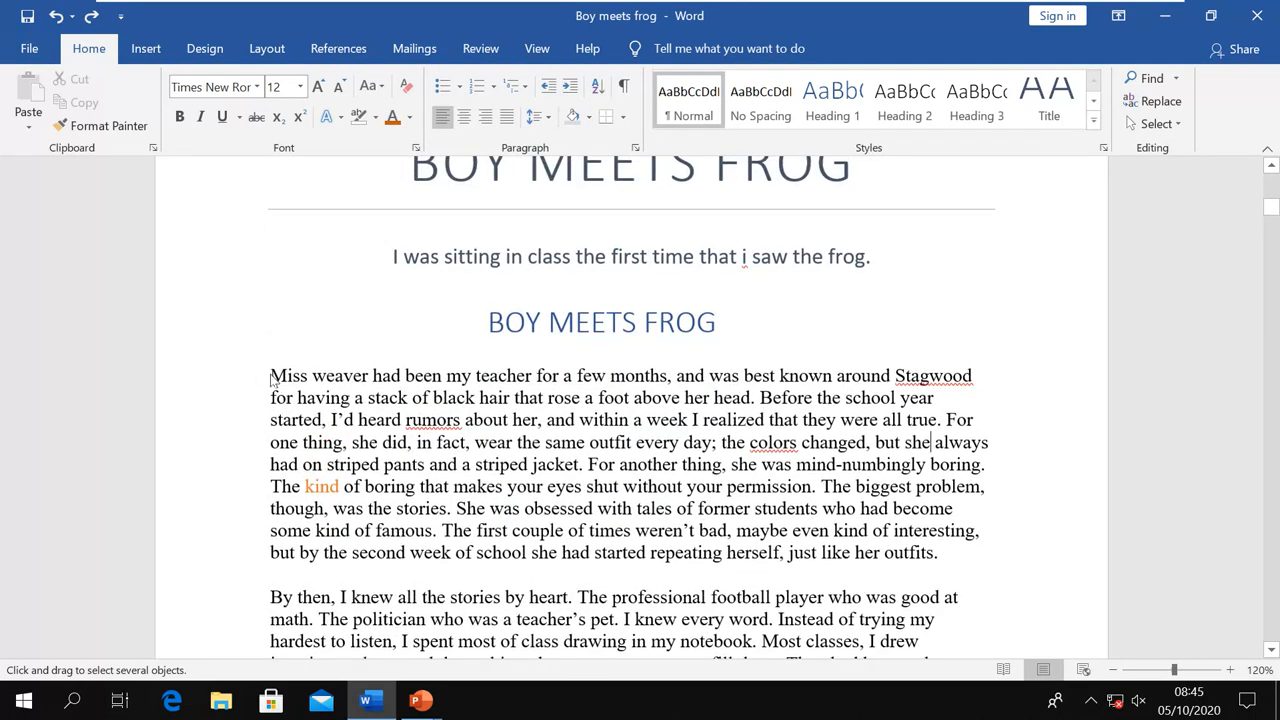
{"action": "left_click", "coordinate": [1175, 127]}
{"action": "left_click", "coordinate": [1040, 174]}
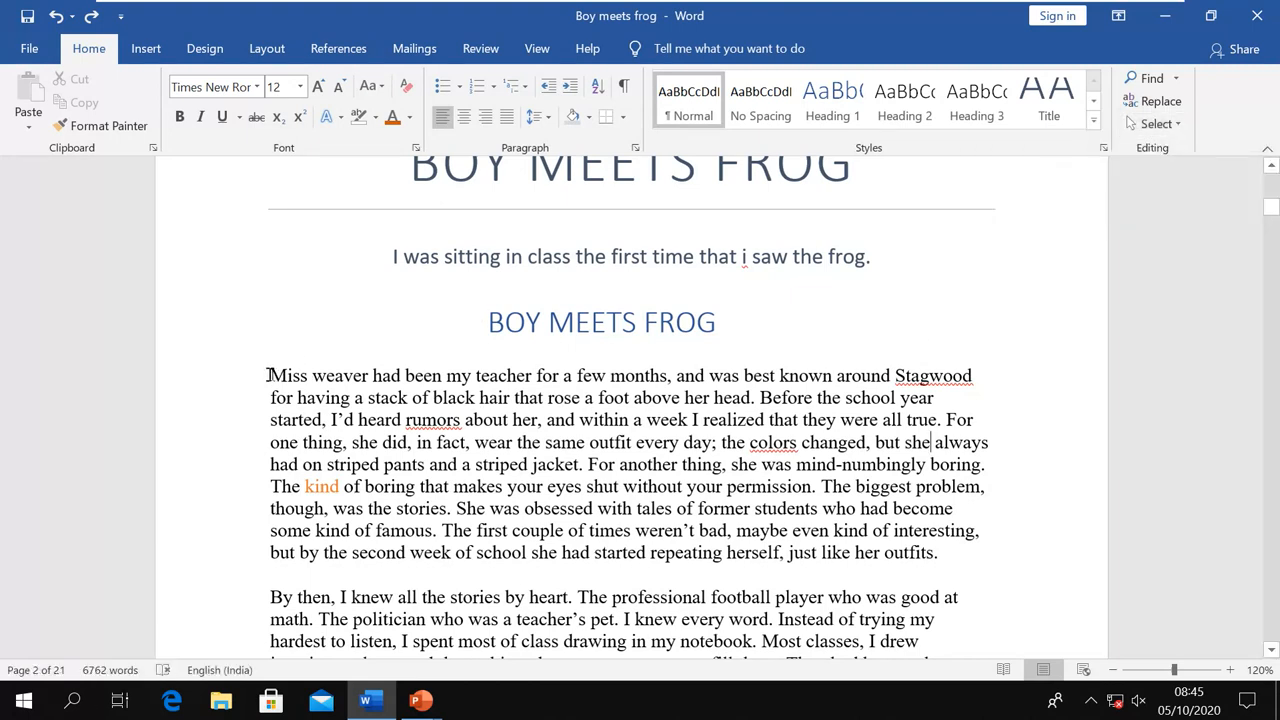
Apply the orange font color to the first paragraph's opening two words, "started repeating" and "the colors"
{"action": "left_click_drag", "start_coordinate": [270, 375], "coordinate": [362, 376]}
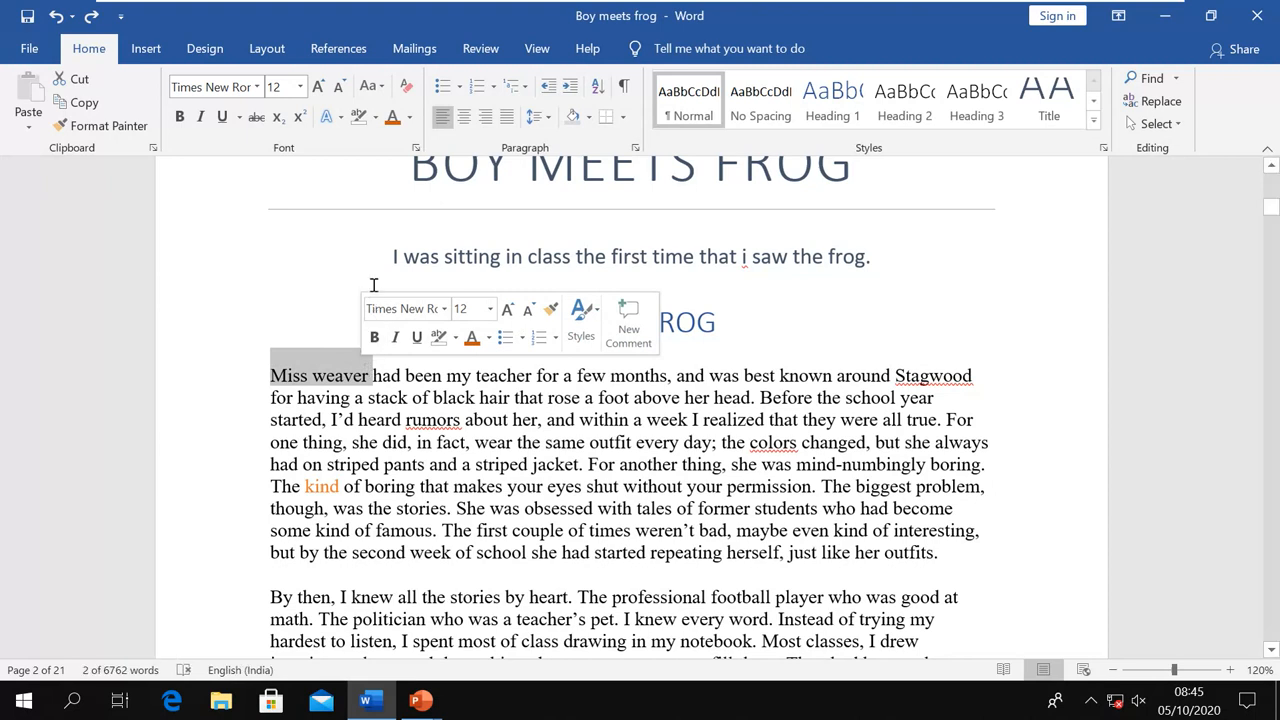
{"action": "left_click", "coordinate": [392, 117]}
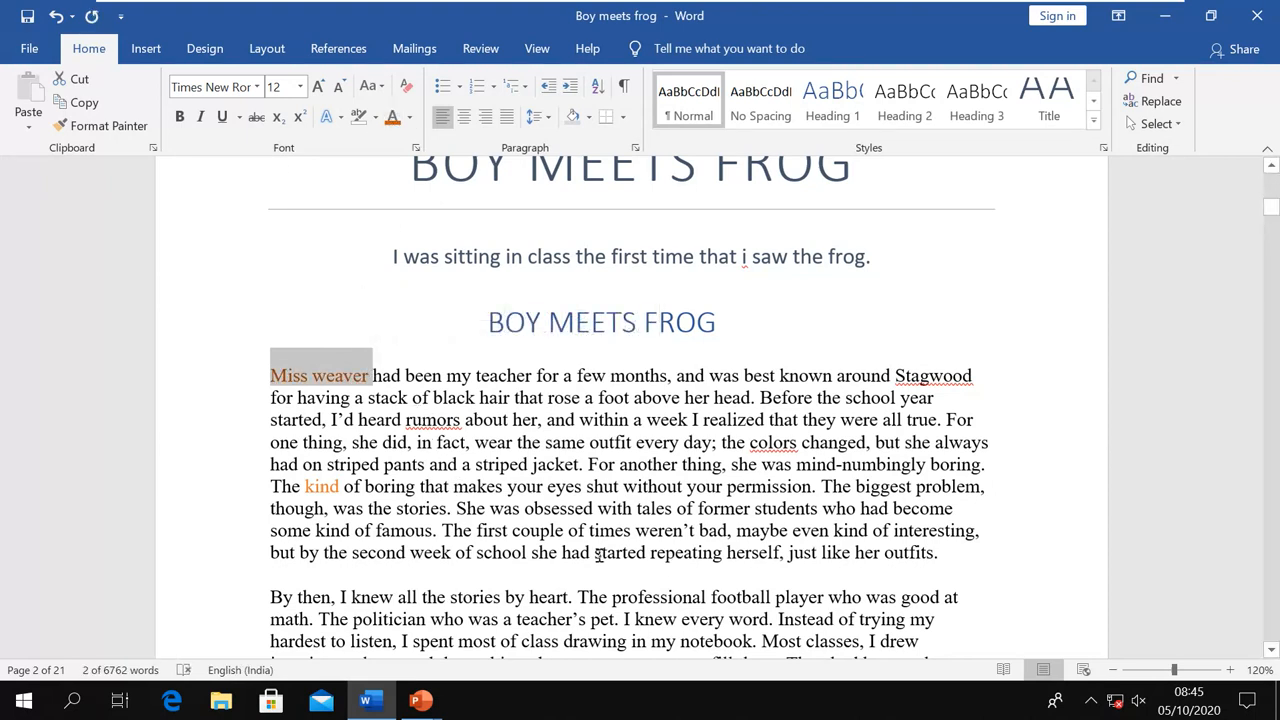
{"action": "left_click_drag", "start_coordinate": [597, 553], "coordinate": [722, 555]}
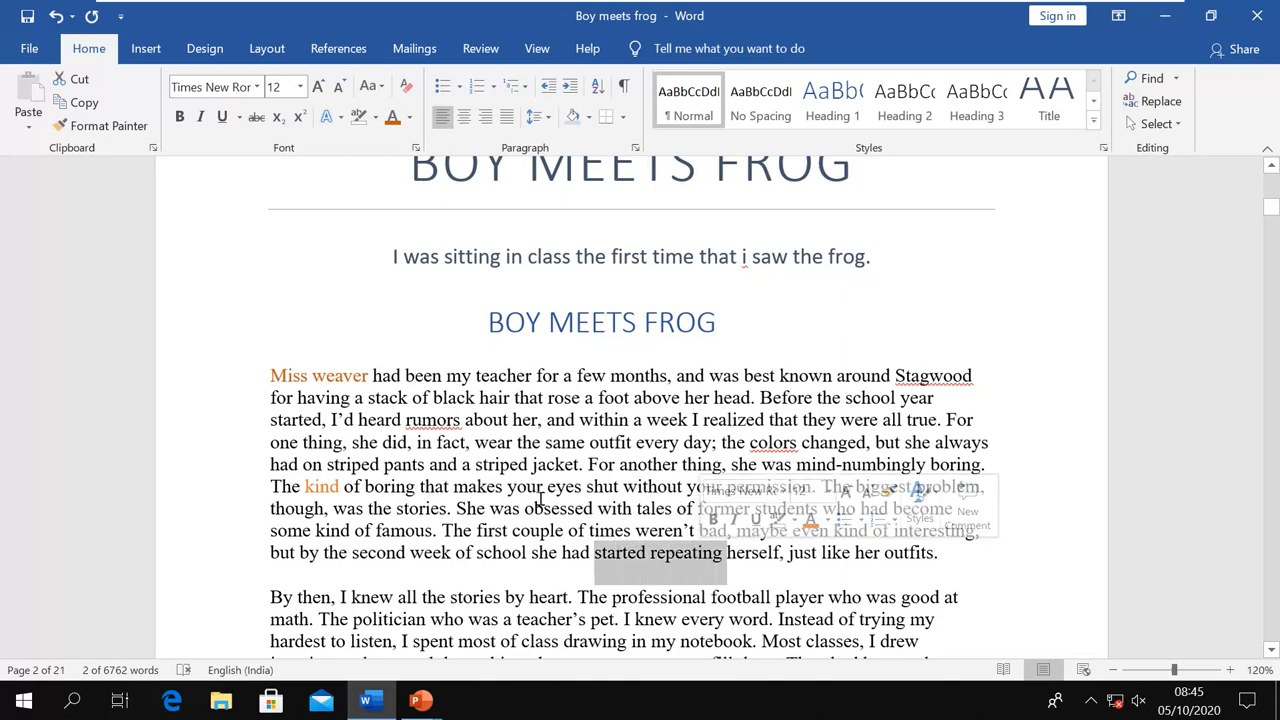
{"action": "left_click", "coordinate": [392, 117]}
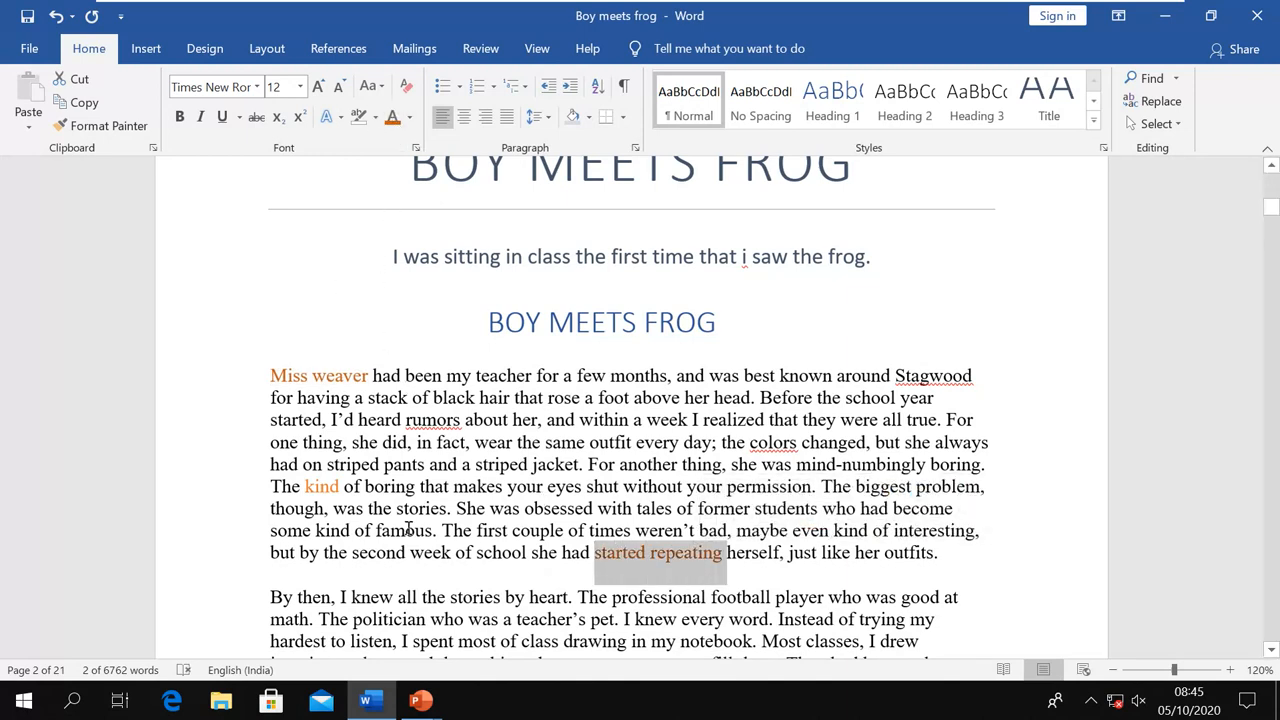
{"action": "left_click_drag", "start_coordinate": [716, 442], "coordinate": [792, 443]}
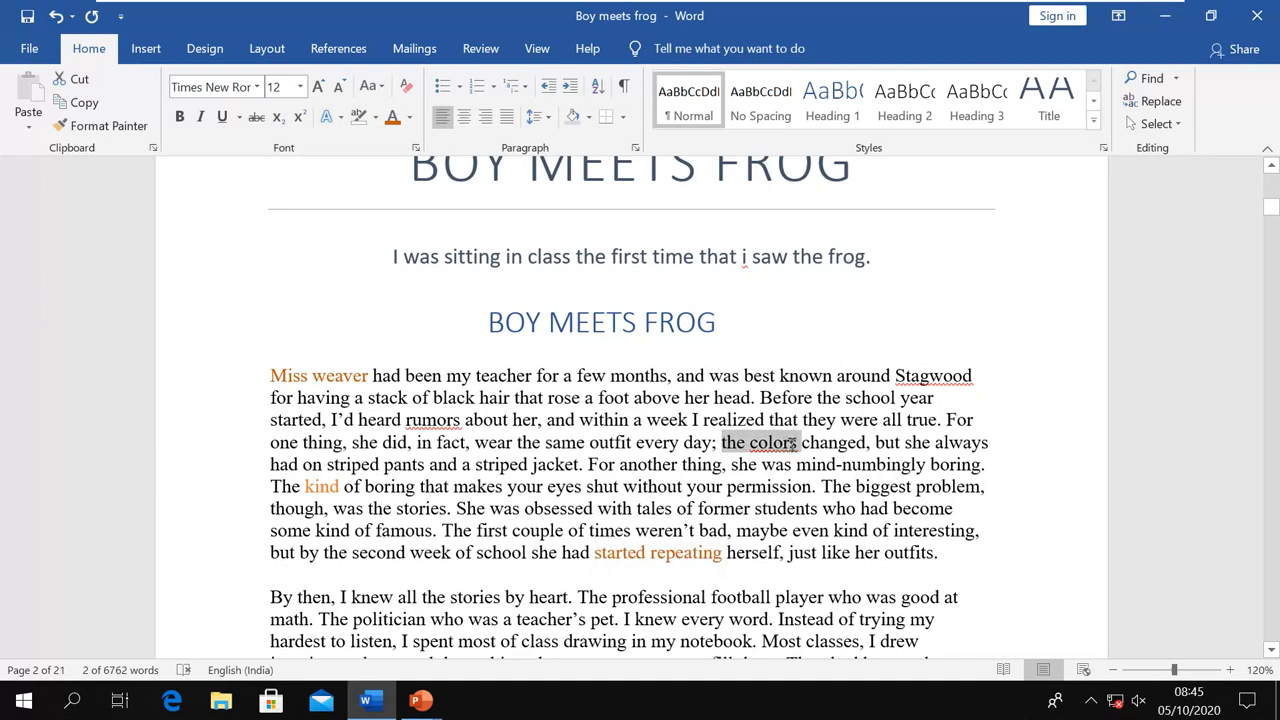
{"action": "left_click", "coordinate": [392, 117]}
{"action": "left_click", "coordinate": [438, 388]}
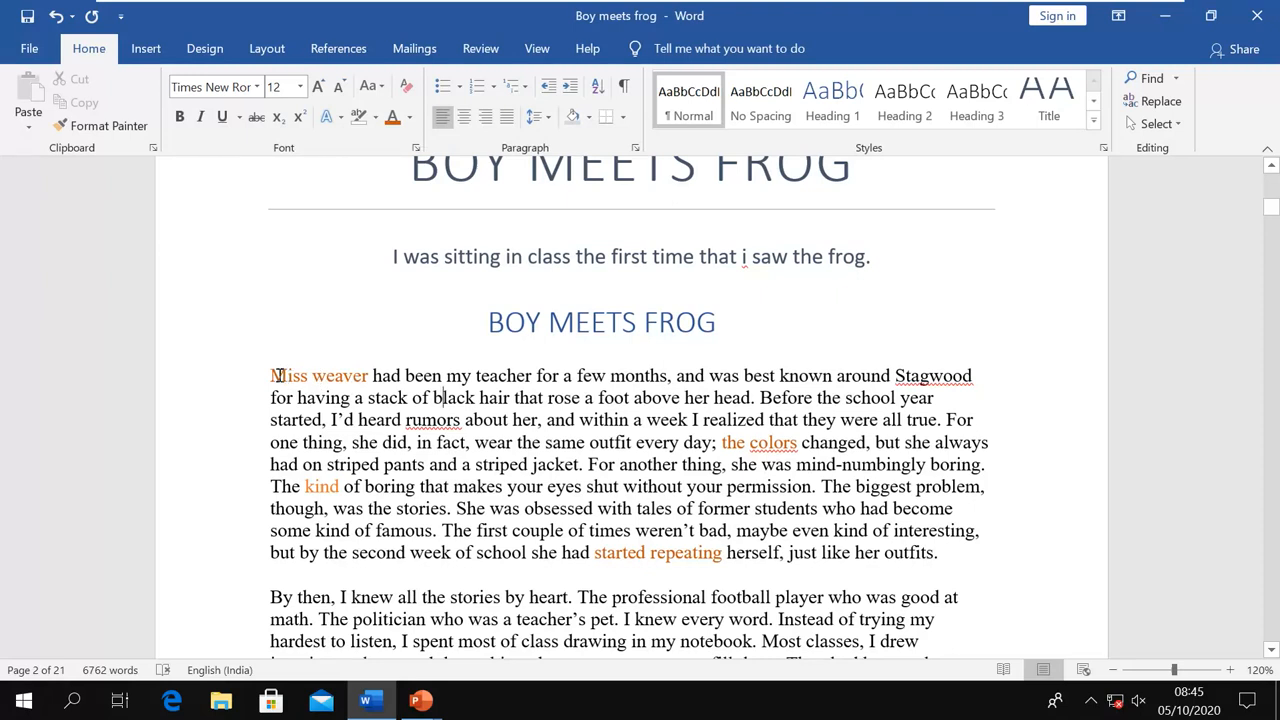
Select all text with formatting similar to the orange opening two words of the first paragraph
{"action": "left_click_drag", "start_coordinate": [271, 374], "coordinate": [354, 365]}
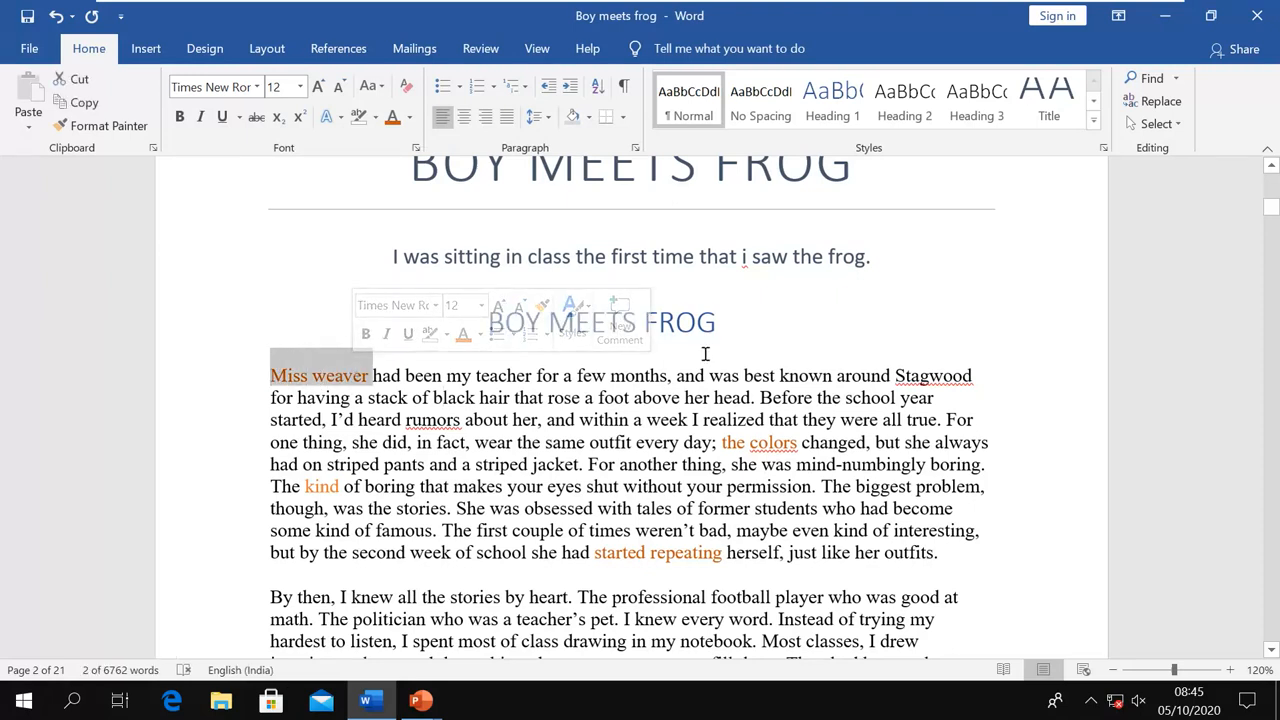
{"action": "left_click", "coordinate": [1156, 123]}
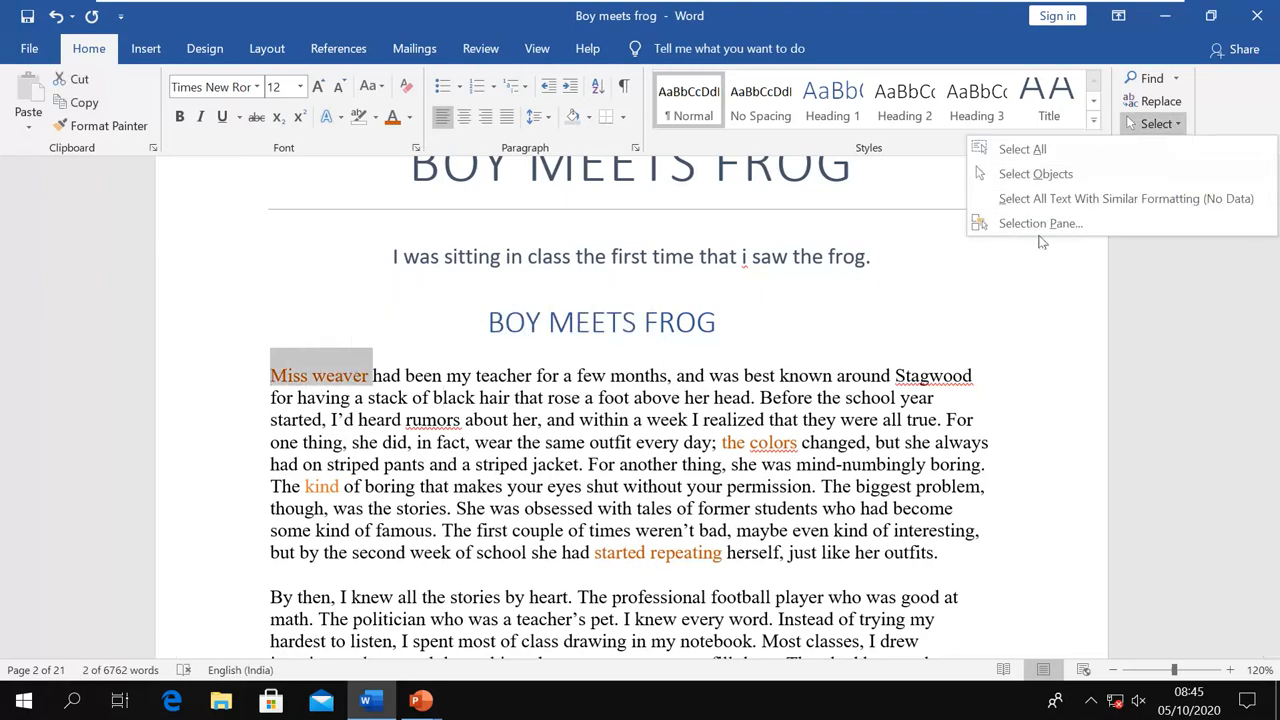
{"action": "left_click", "coordinate": [1130, 200]}
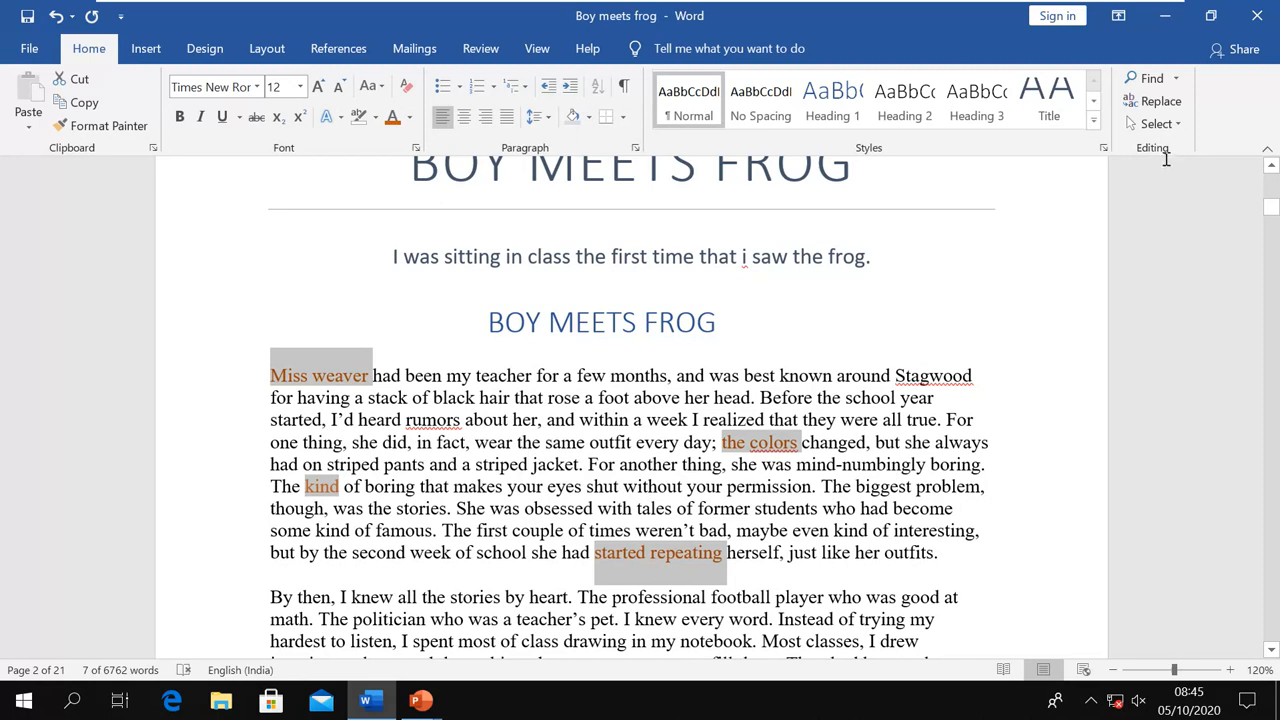
Clear the text selection and check the Selection pane for objects on the page with the first story paragraph
{"action": "left_click", "coordinate": [1176, 126]}
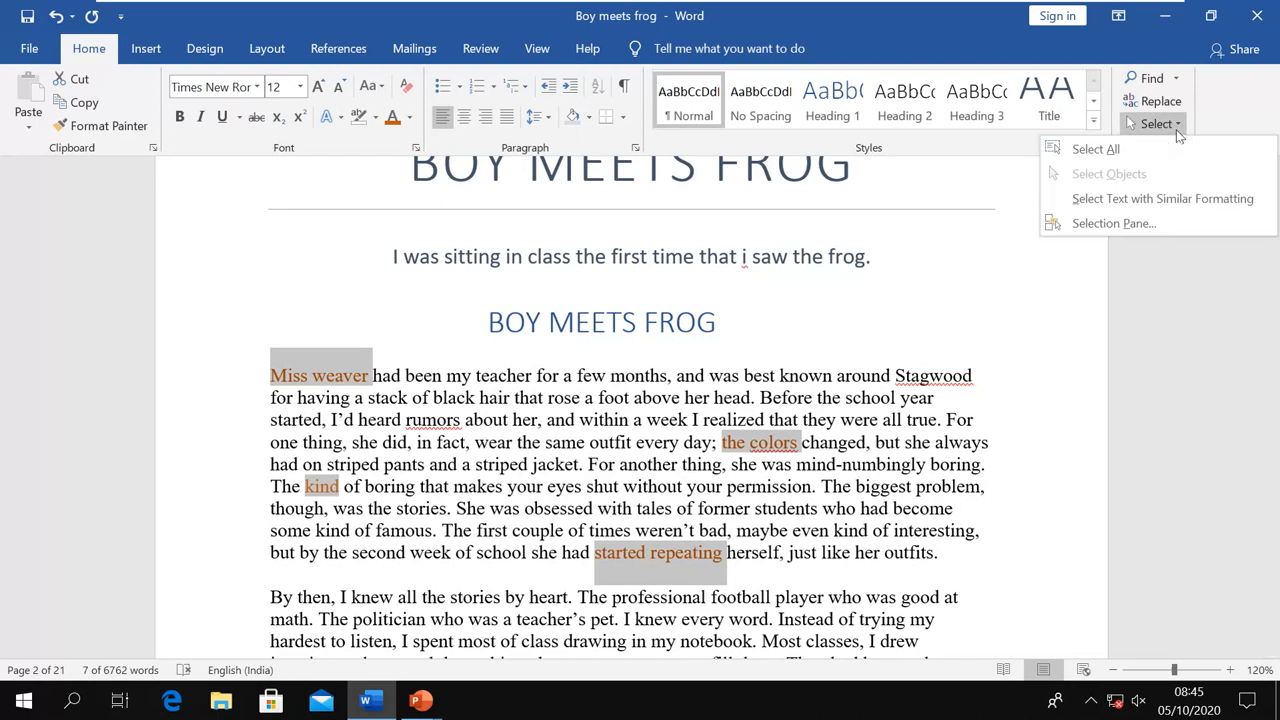
{"action": "left_click", "coordinate": [1112, 224]}
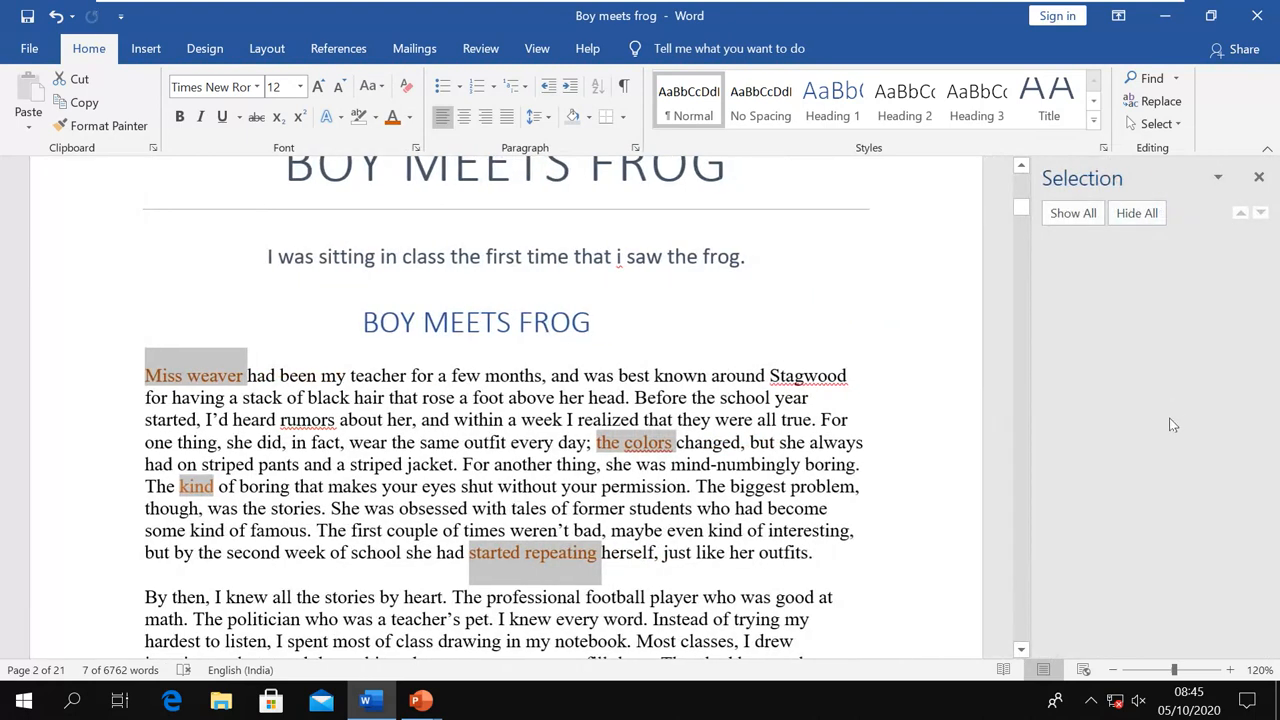
{"action": "left_click", "coordinate": [746, 398]}
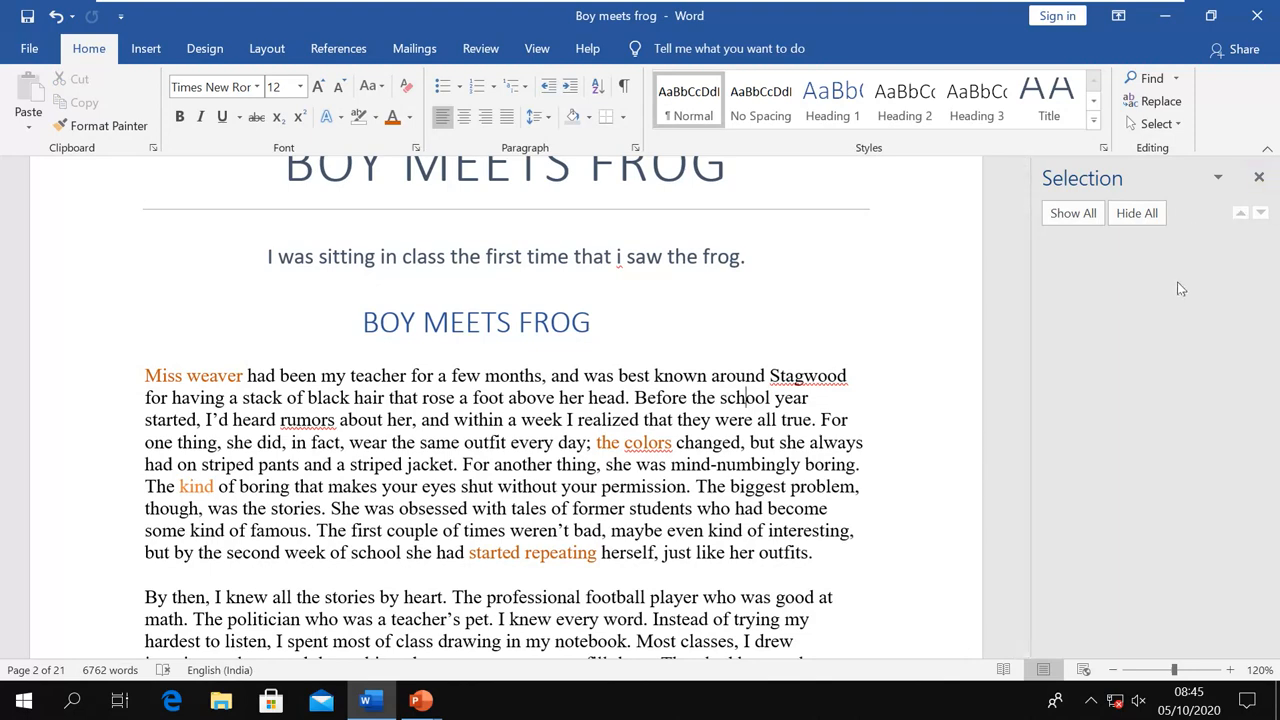
{"action": "left_click", "coordinate": [1258, 178]}
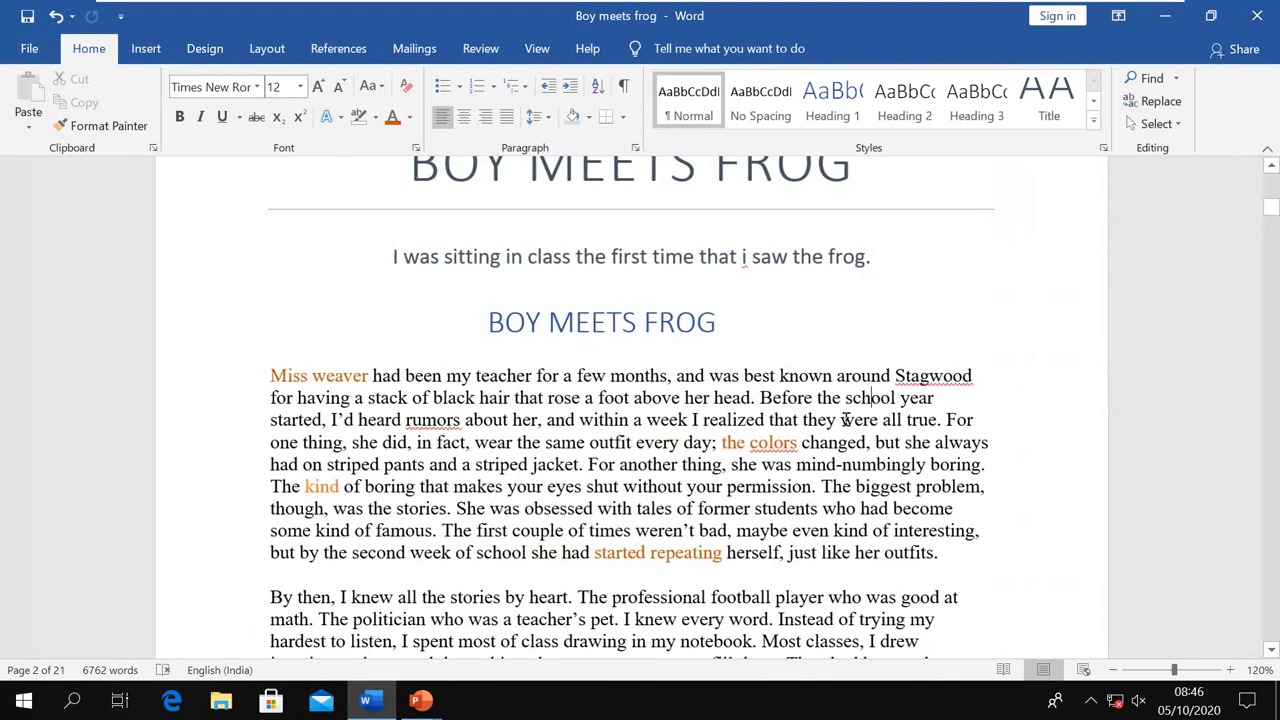
{"action": "left_click", "coordinate": [1156, 123]}
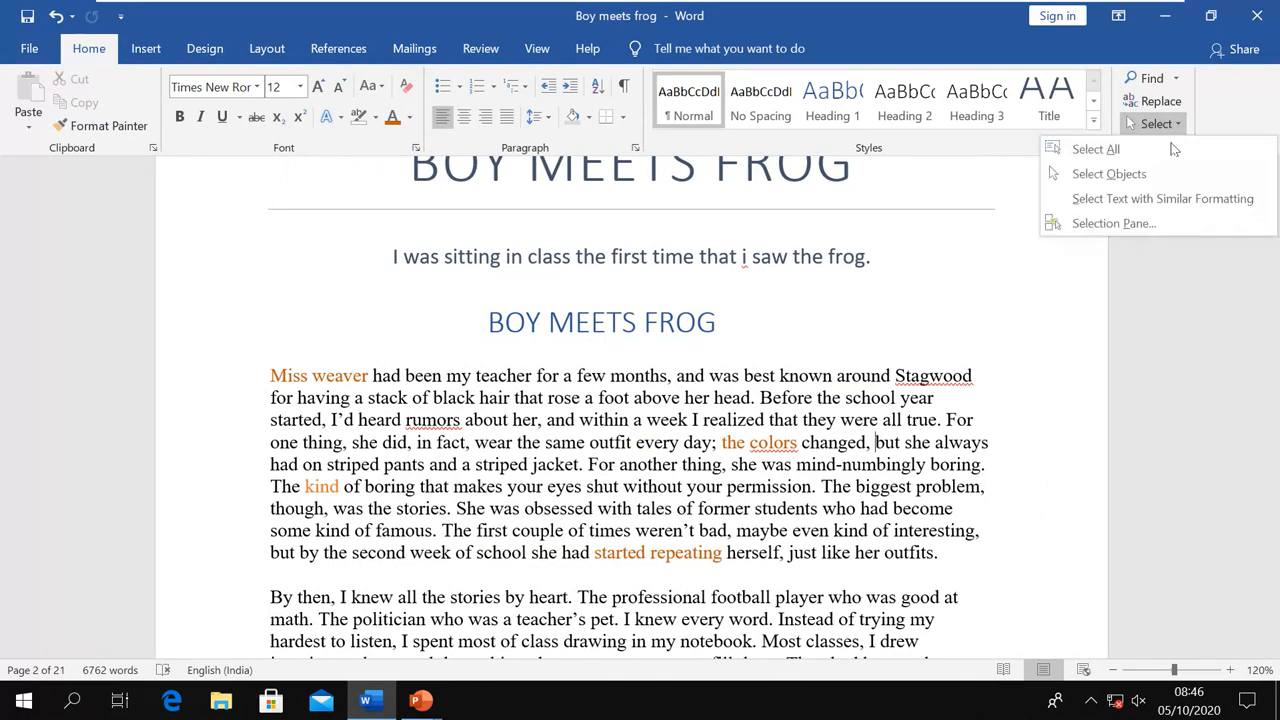
{"action": "left_click", "coordinate": [1145, 229]}
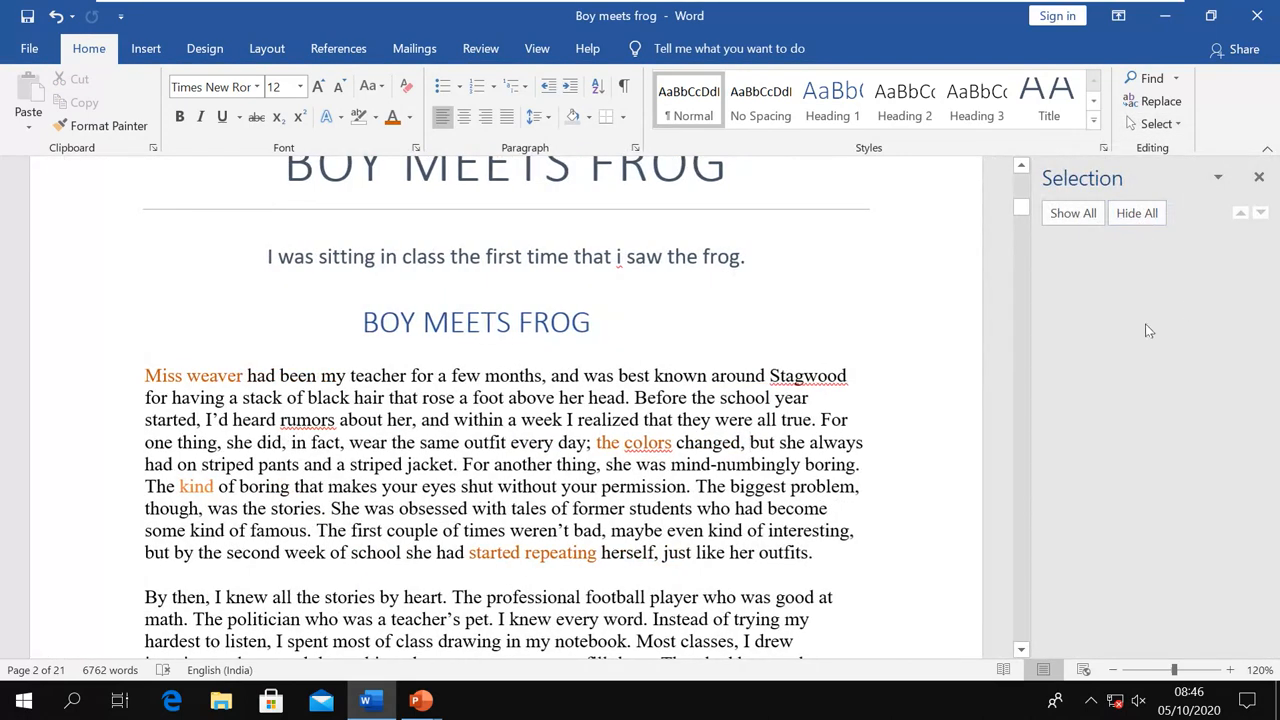
Open the Selection pane at the landscape picture, hide and show Picture 2, and close the pane
{"action": "scroll", "coordinate": [782, 540], "scroll_direction": "down", "scroll_amount": 5}
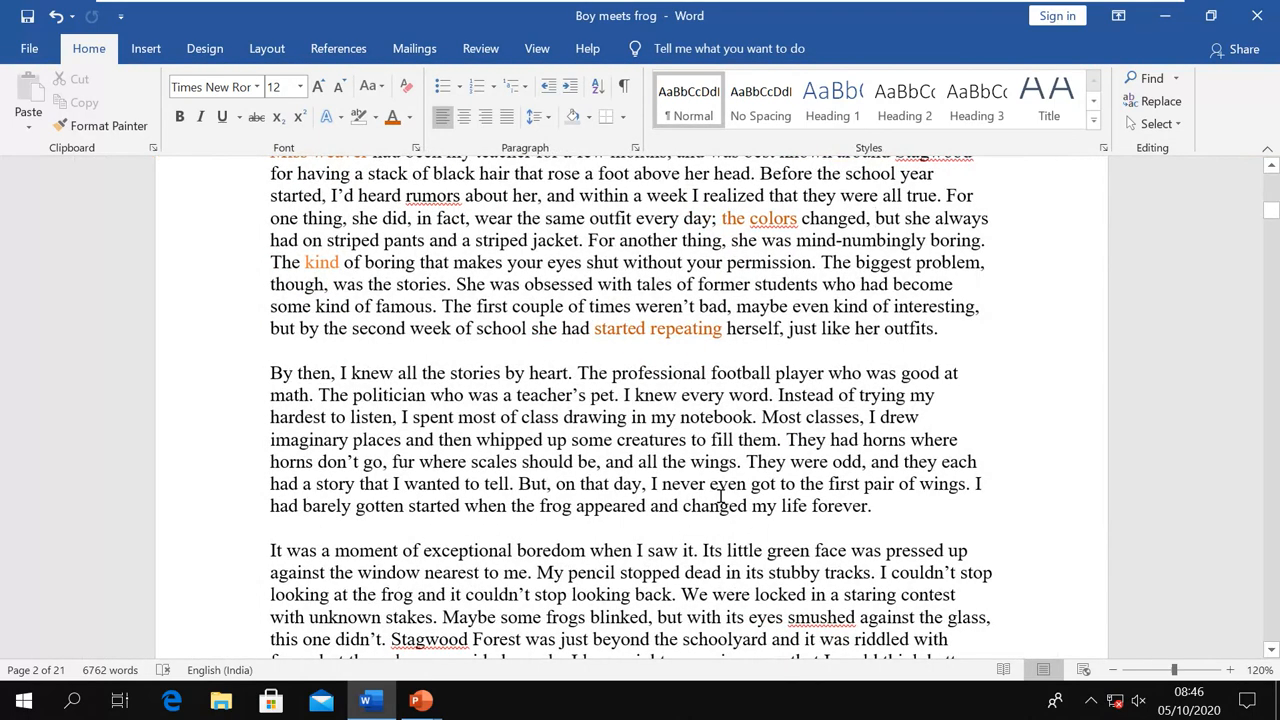
{"action": "scroll", "coordinate": [720, 496], "scroll_direction": "down", "scroll_amount": 15}
{"action": "scroll", "coordinate": [1029, 446], "scroll_direction": "down", "scroll_amount": 8}
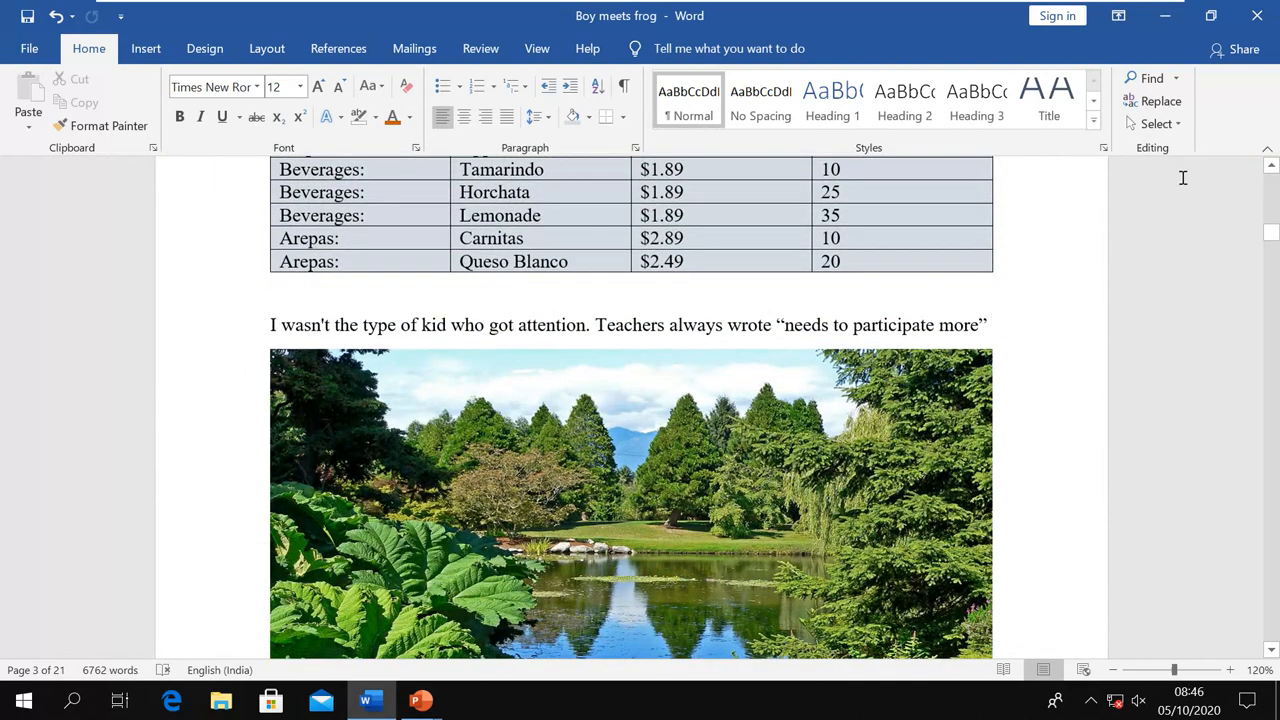
{"action": "left_click", "coordinate": [1155, 124]}
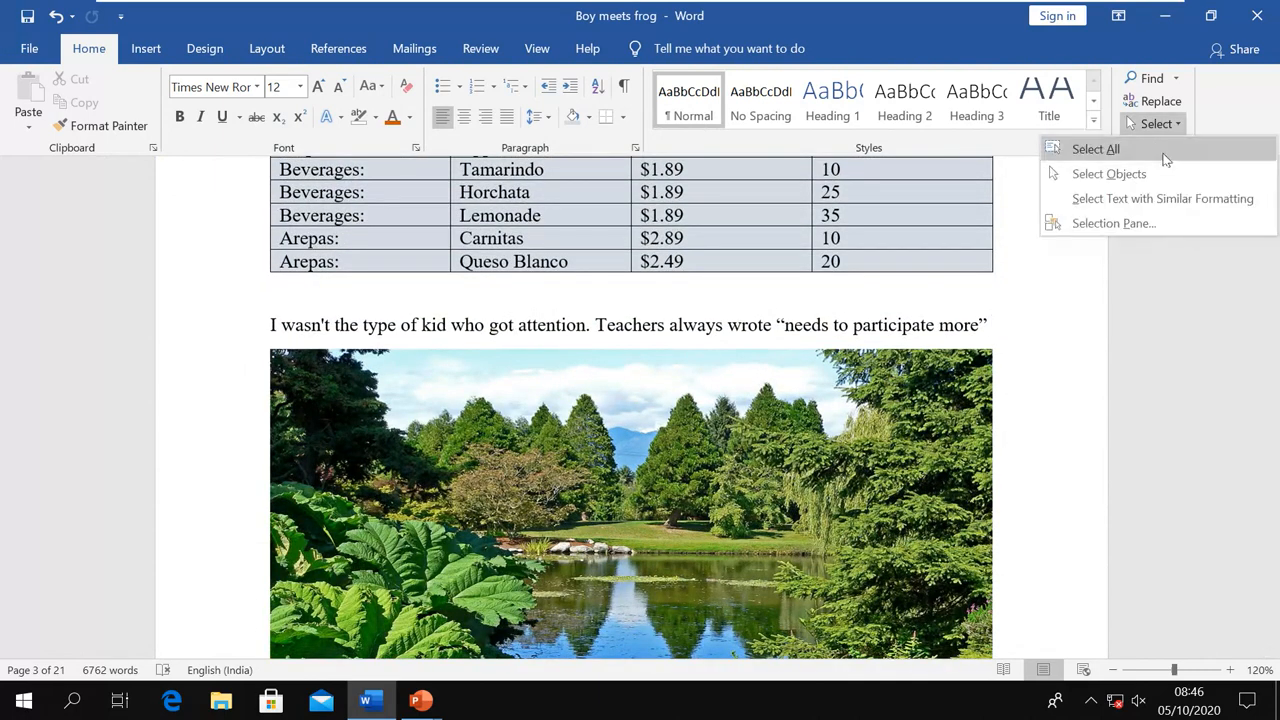
{"action": "left_click", "coordinate": [1134, 221]}
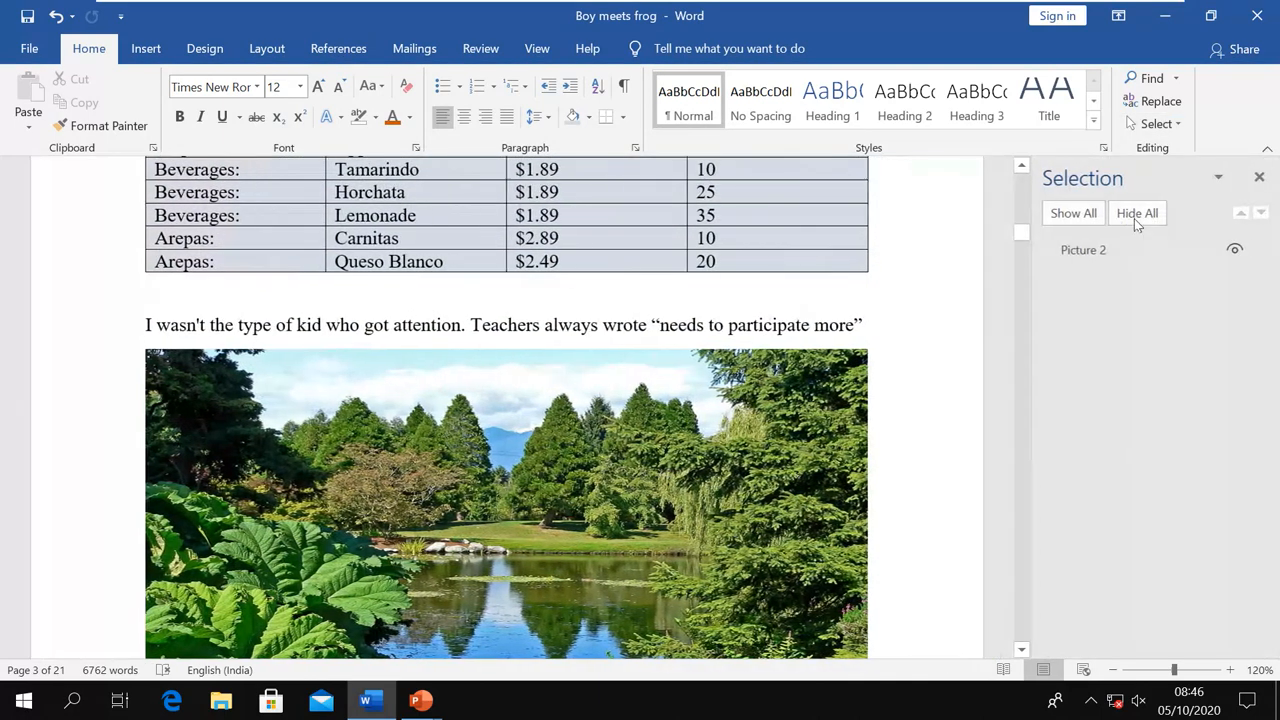
{"action": "left_click", "coordinate": [1234, 250]}
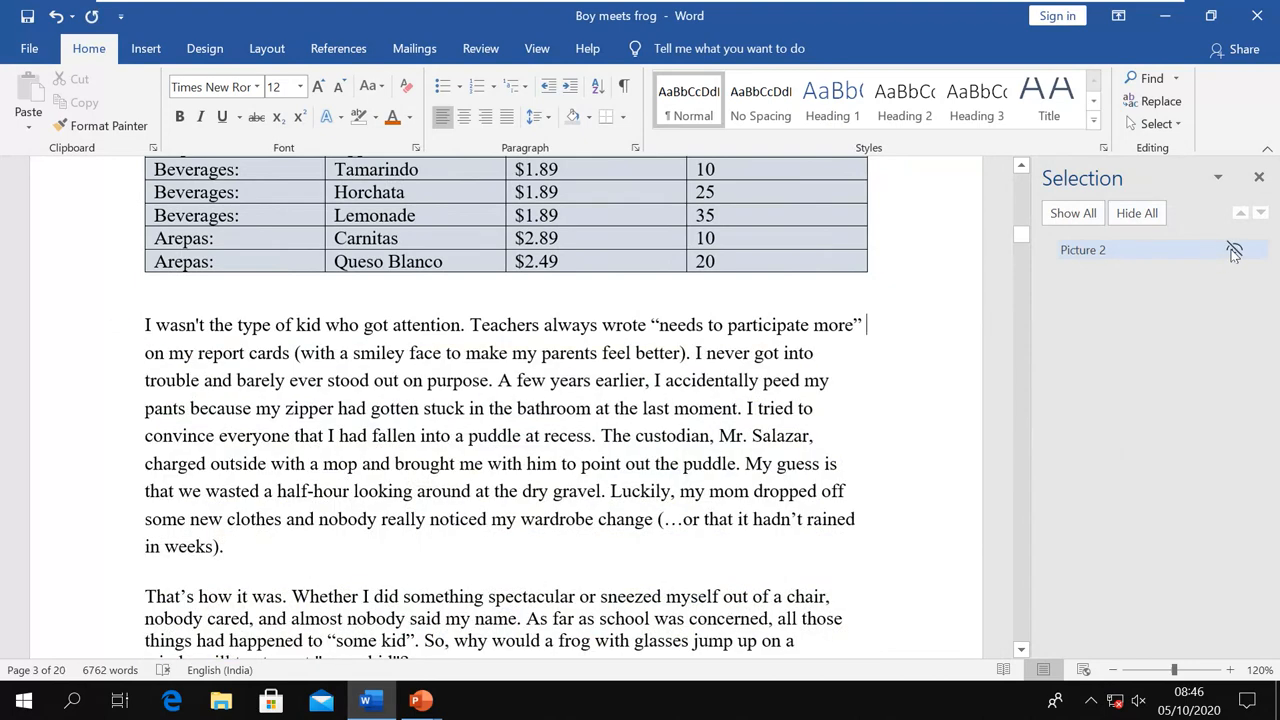
{"action": "left_click", "coordinate": [1234, 251]}
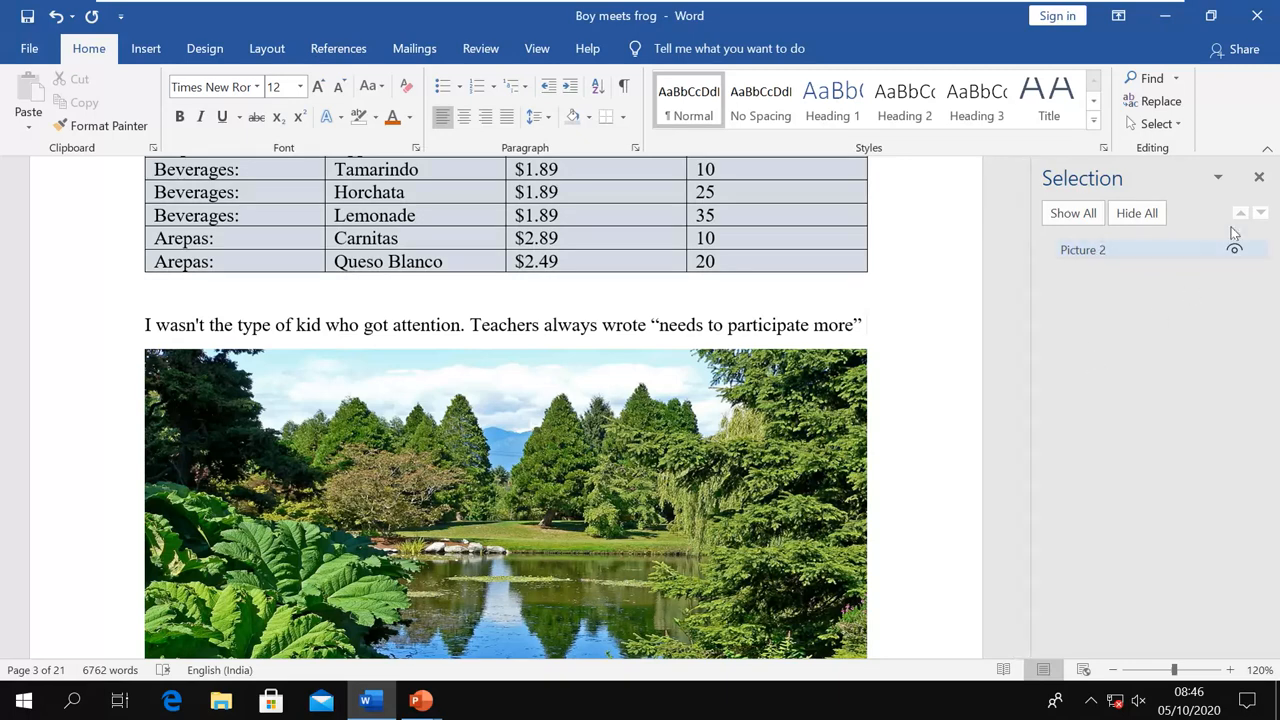
{"action": "left_click", "coordinate": [1259, 177]}
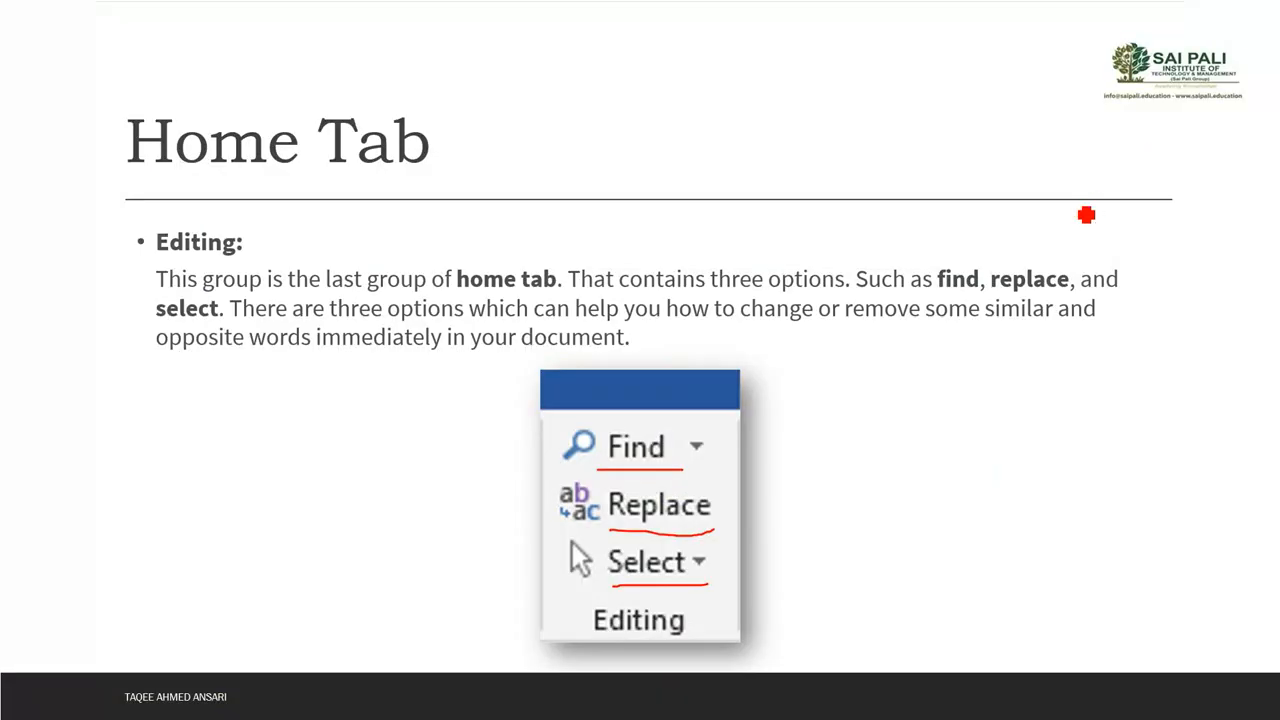
{"action": "key", "text": "Right"}
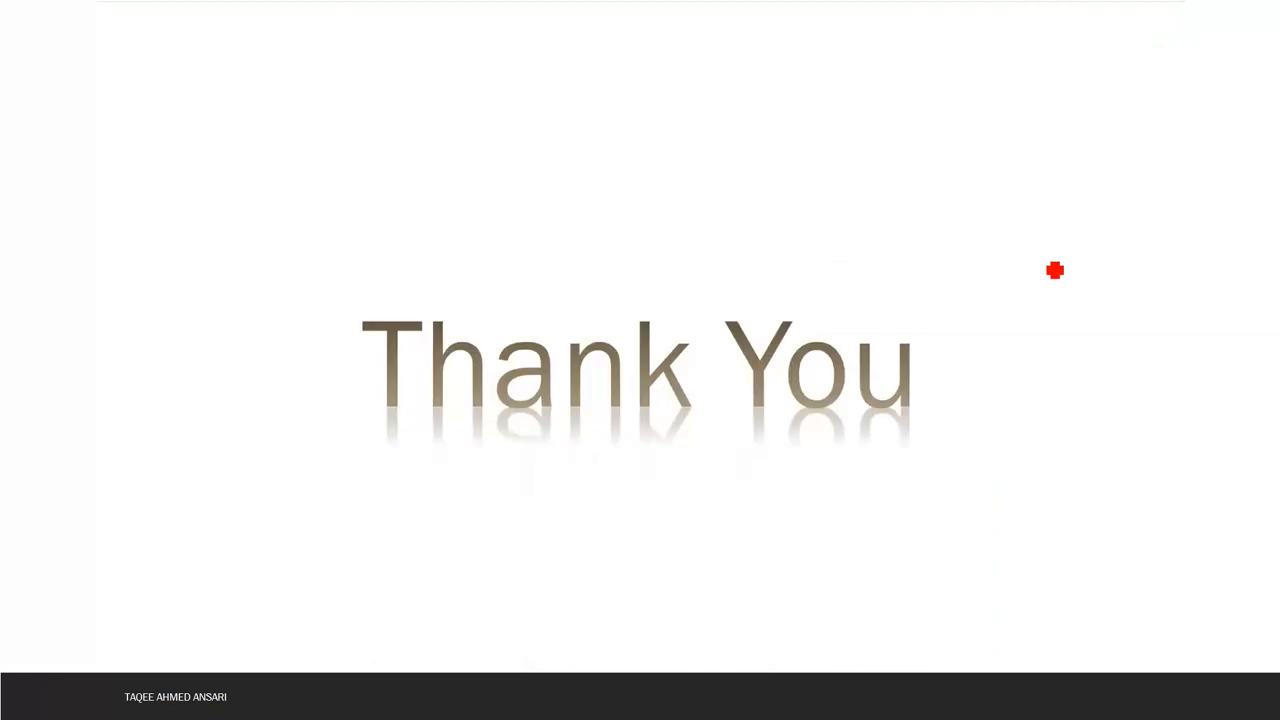